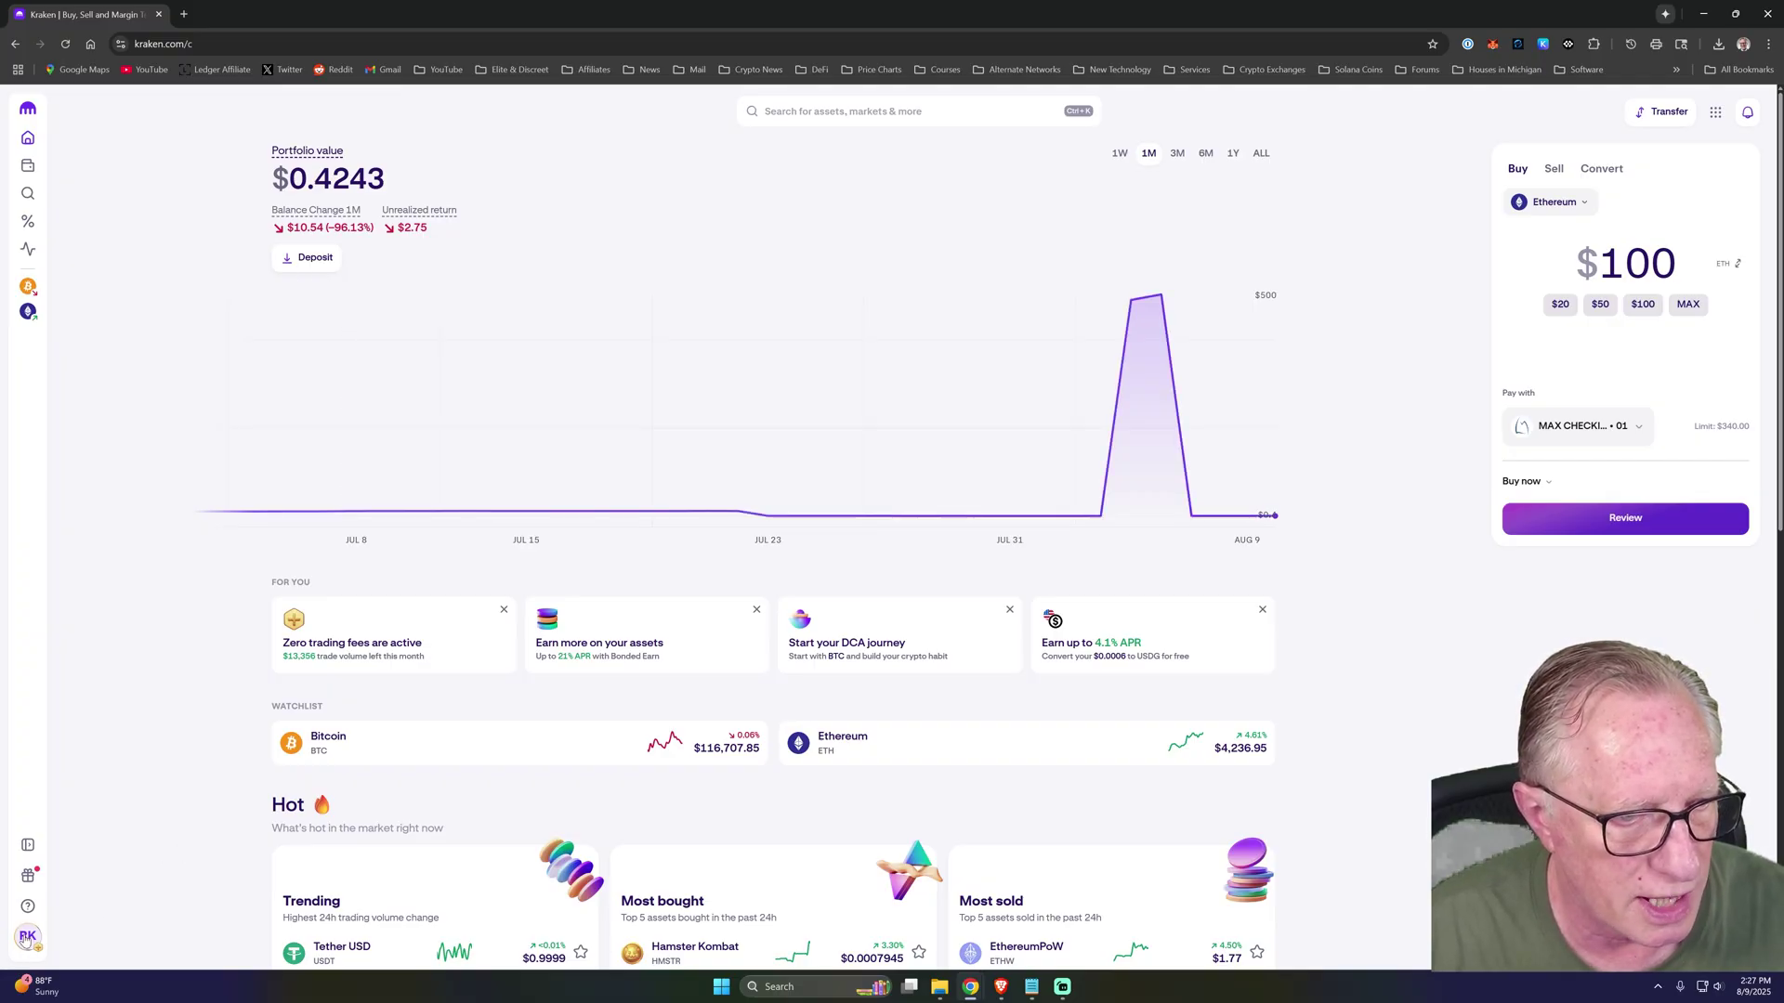
Go to Kraken's Security settings and start adding a passkey, verifying identity with an existing passkey.
{"action": "left_click", "coordinate": [27, 937]}
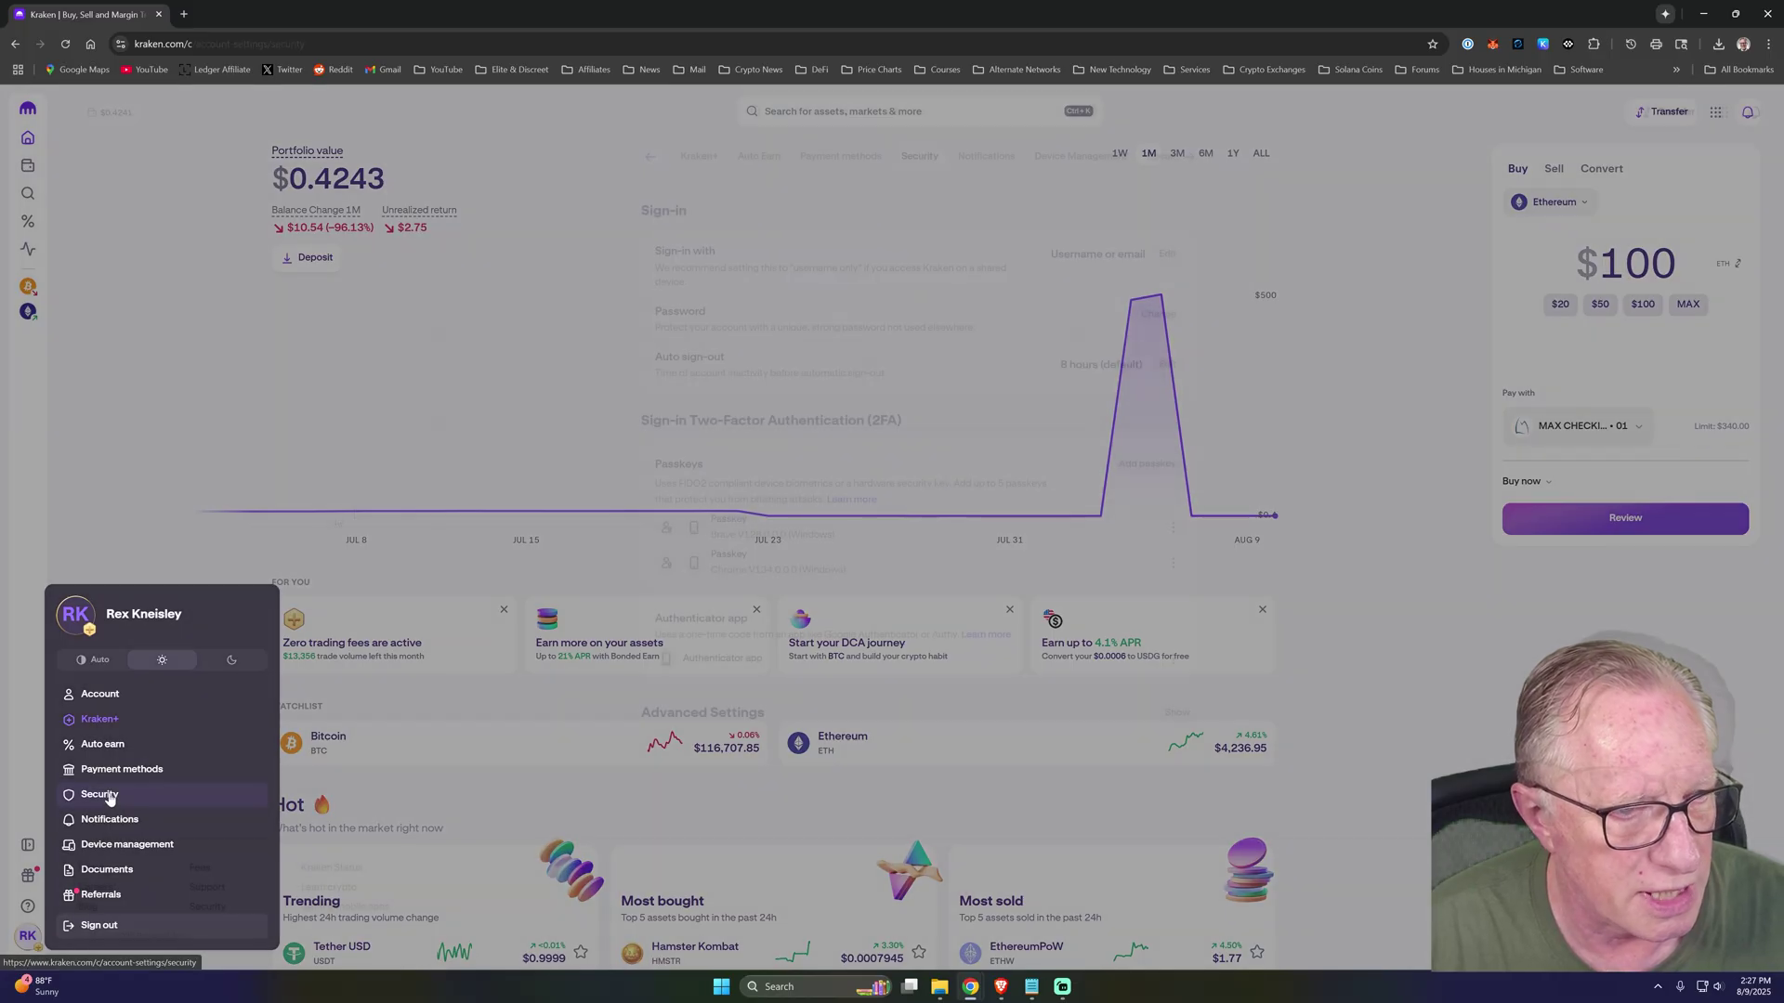
{"action": "left_click", "coordinate": [100, 795]}
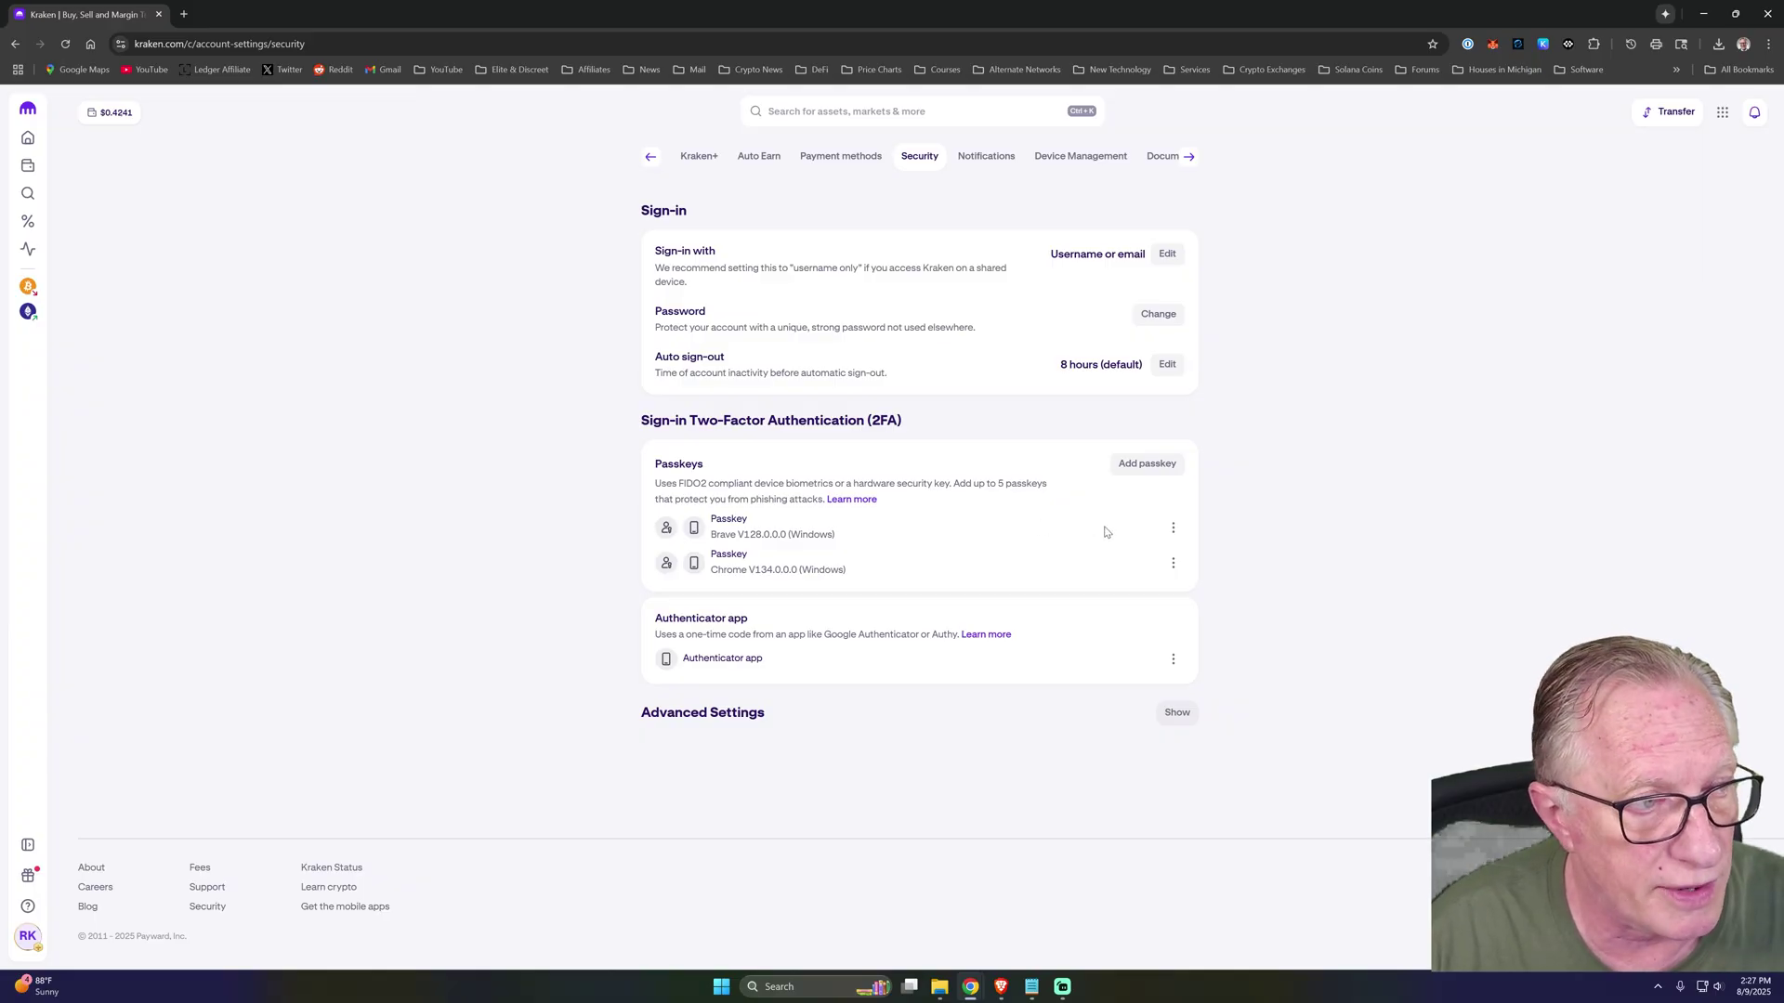
{"action": "left_click", "coordinate": [1149, 468]}
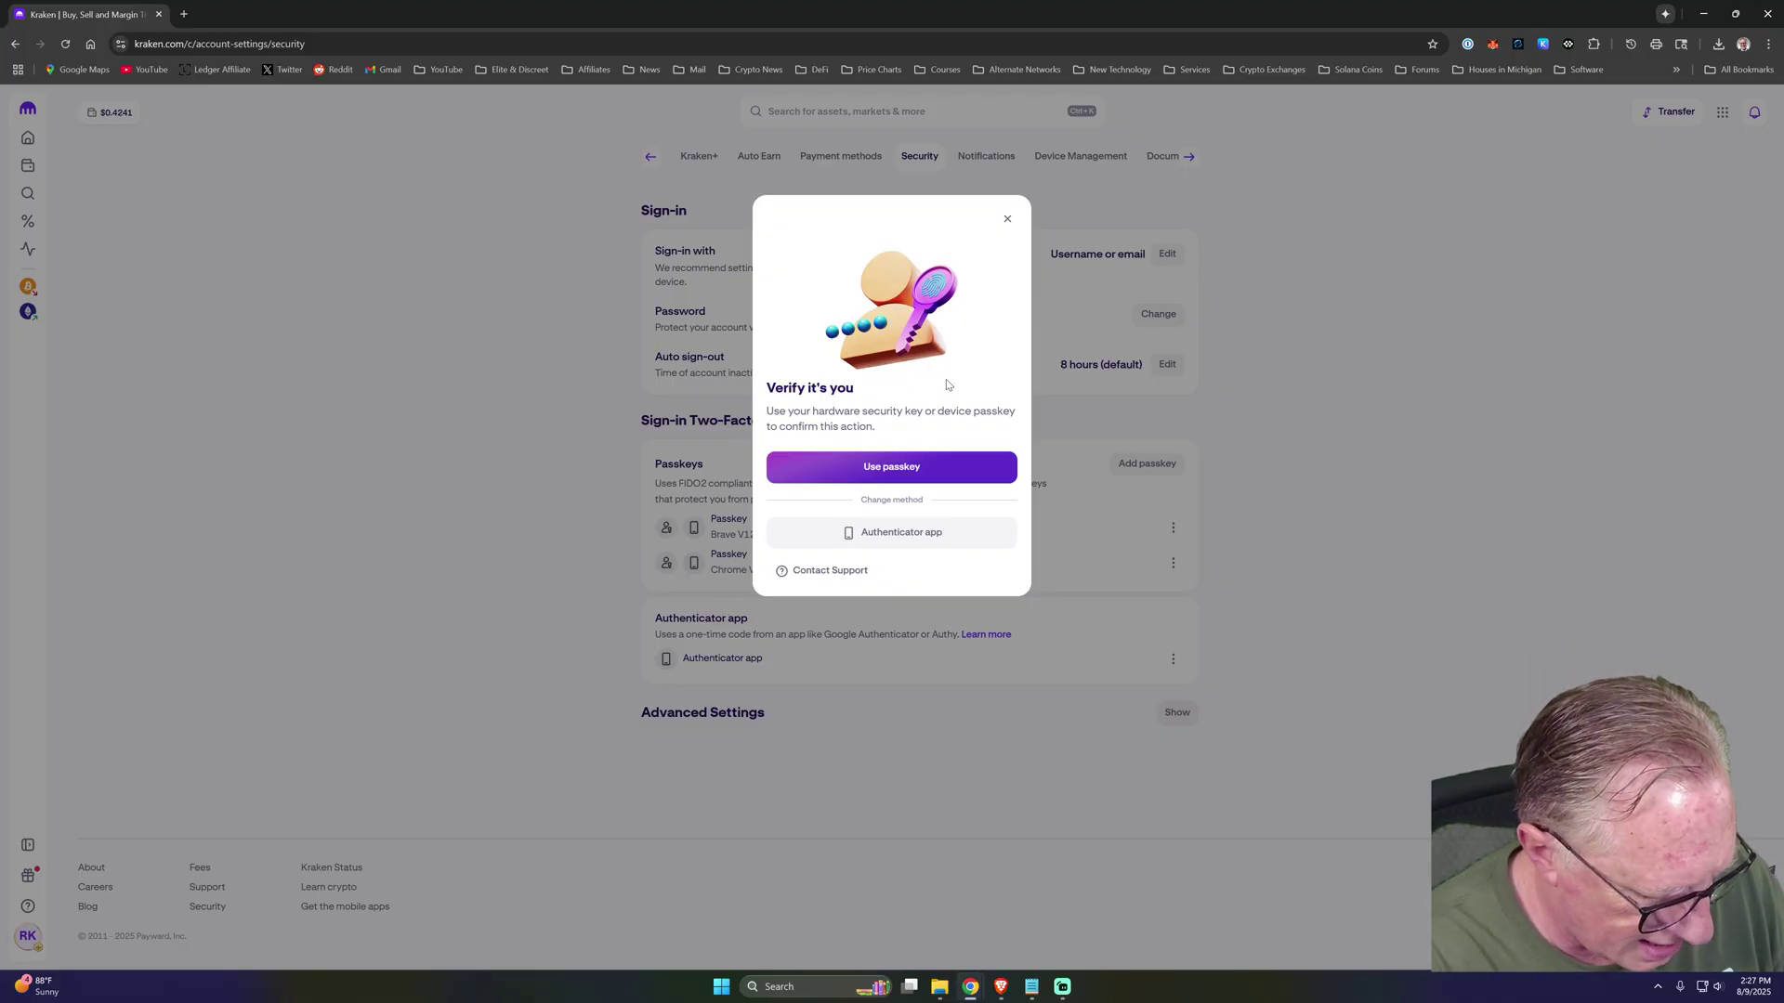
{"action": "left_click", "coordinate": [887, 467]}
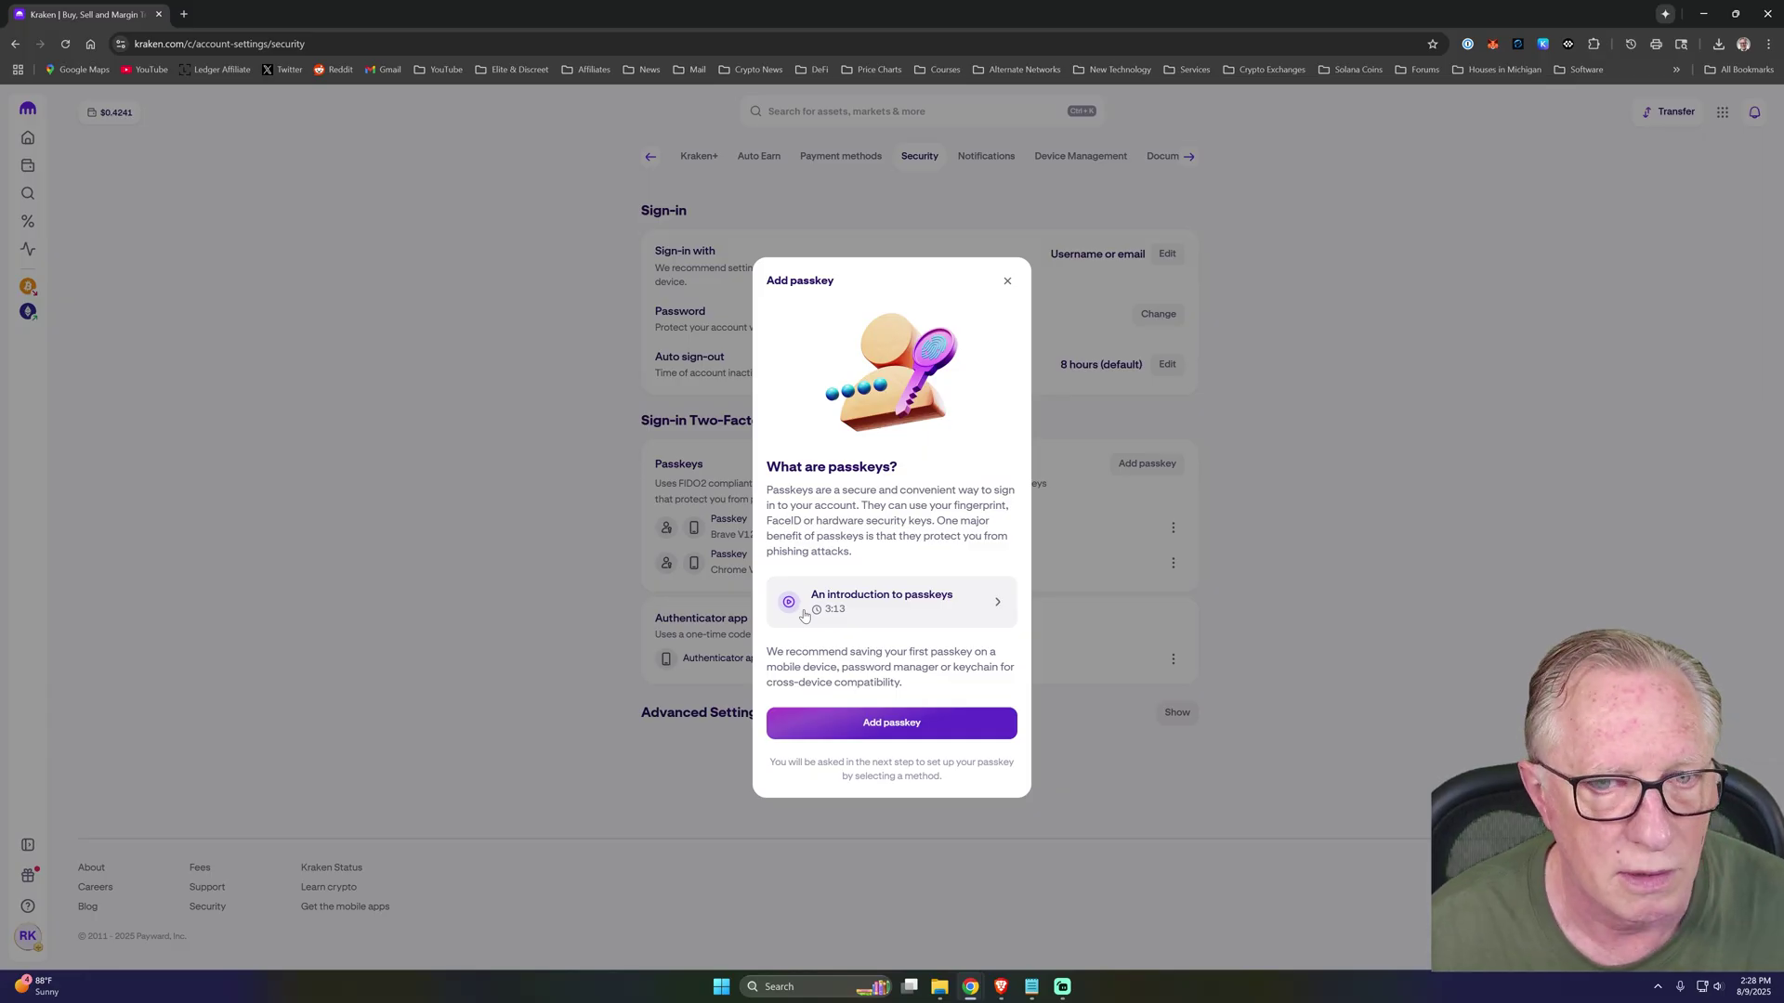
Proceed with Add passkey, declining the password manager's save offer, and show other save locations.
{"action": "left_click", "coordinate": [898, 730]}
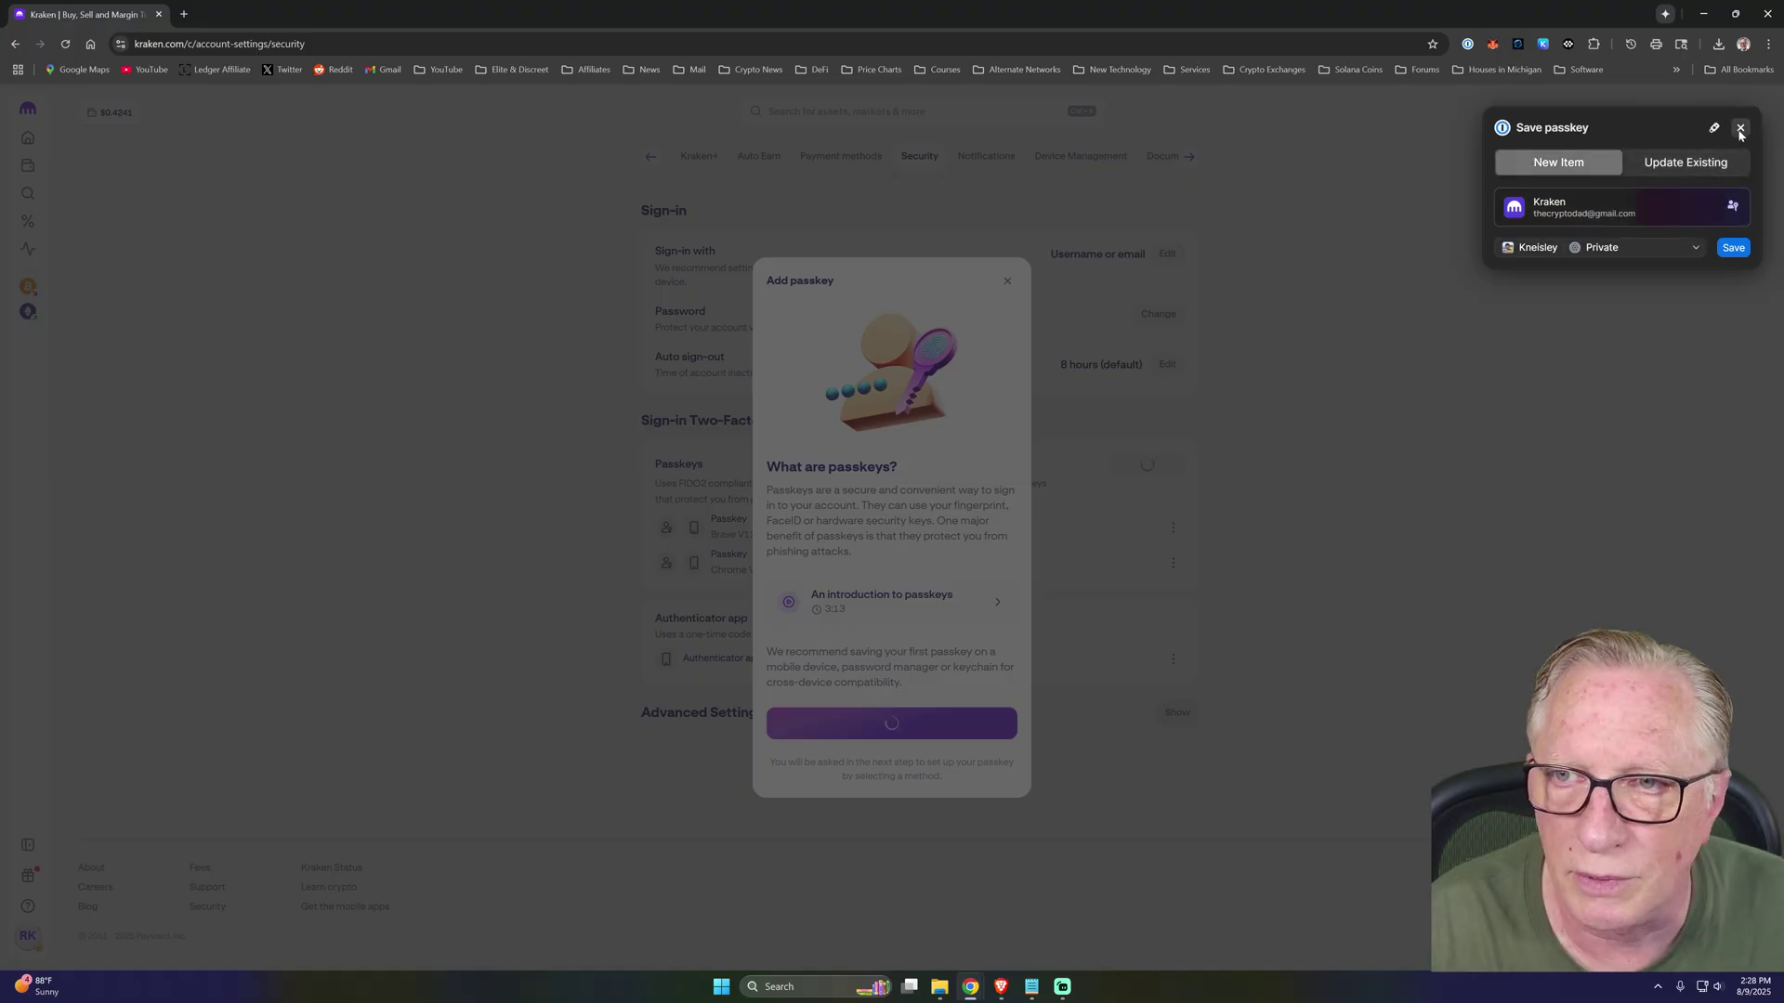
{"action": "left_click", "coordinate": [1740, 130]}
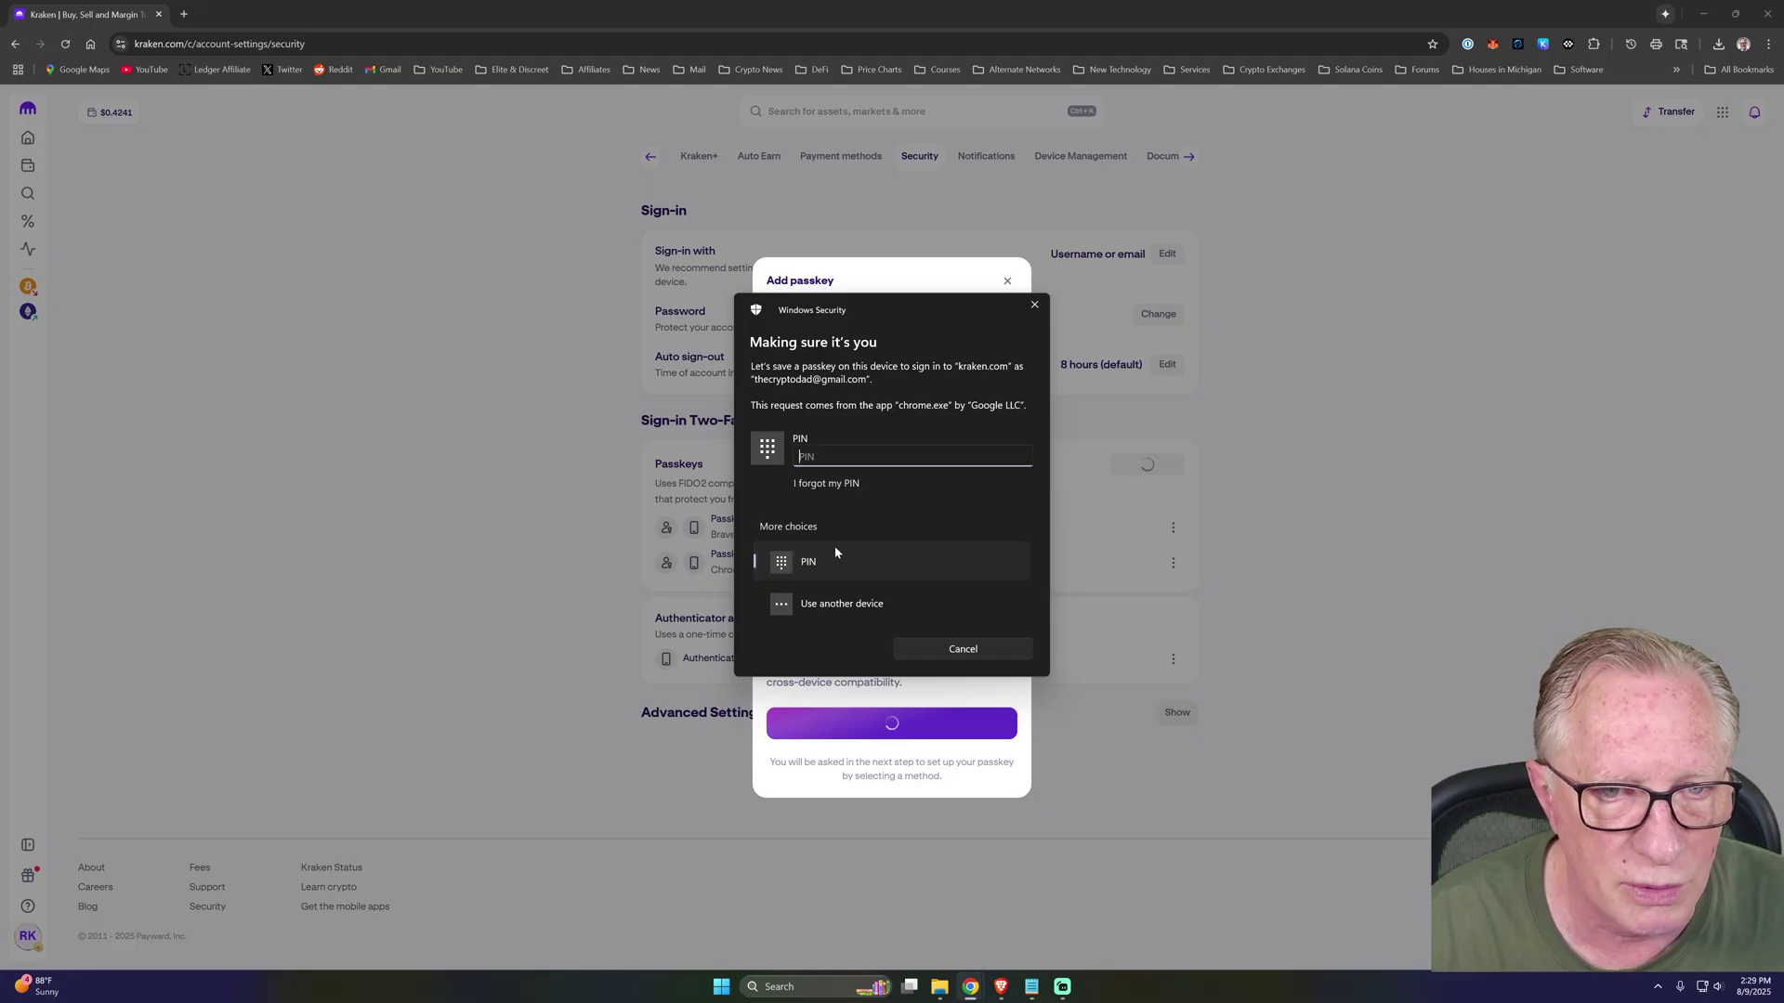
{"action": "left_click", "coordinate": [830, 609]}
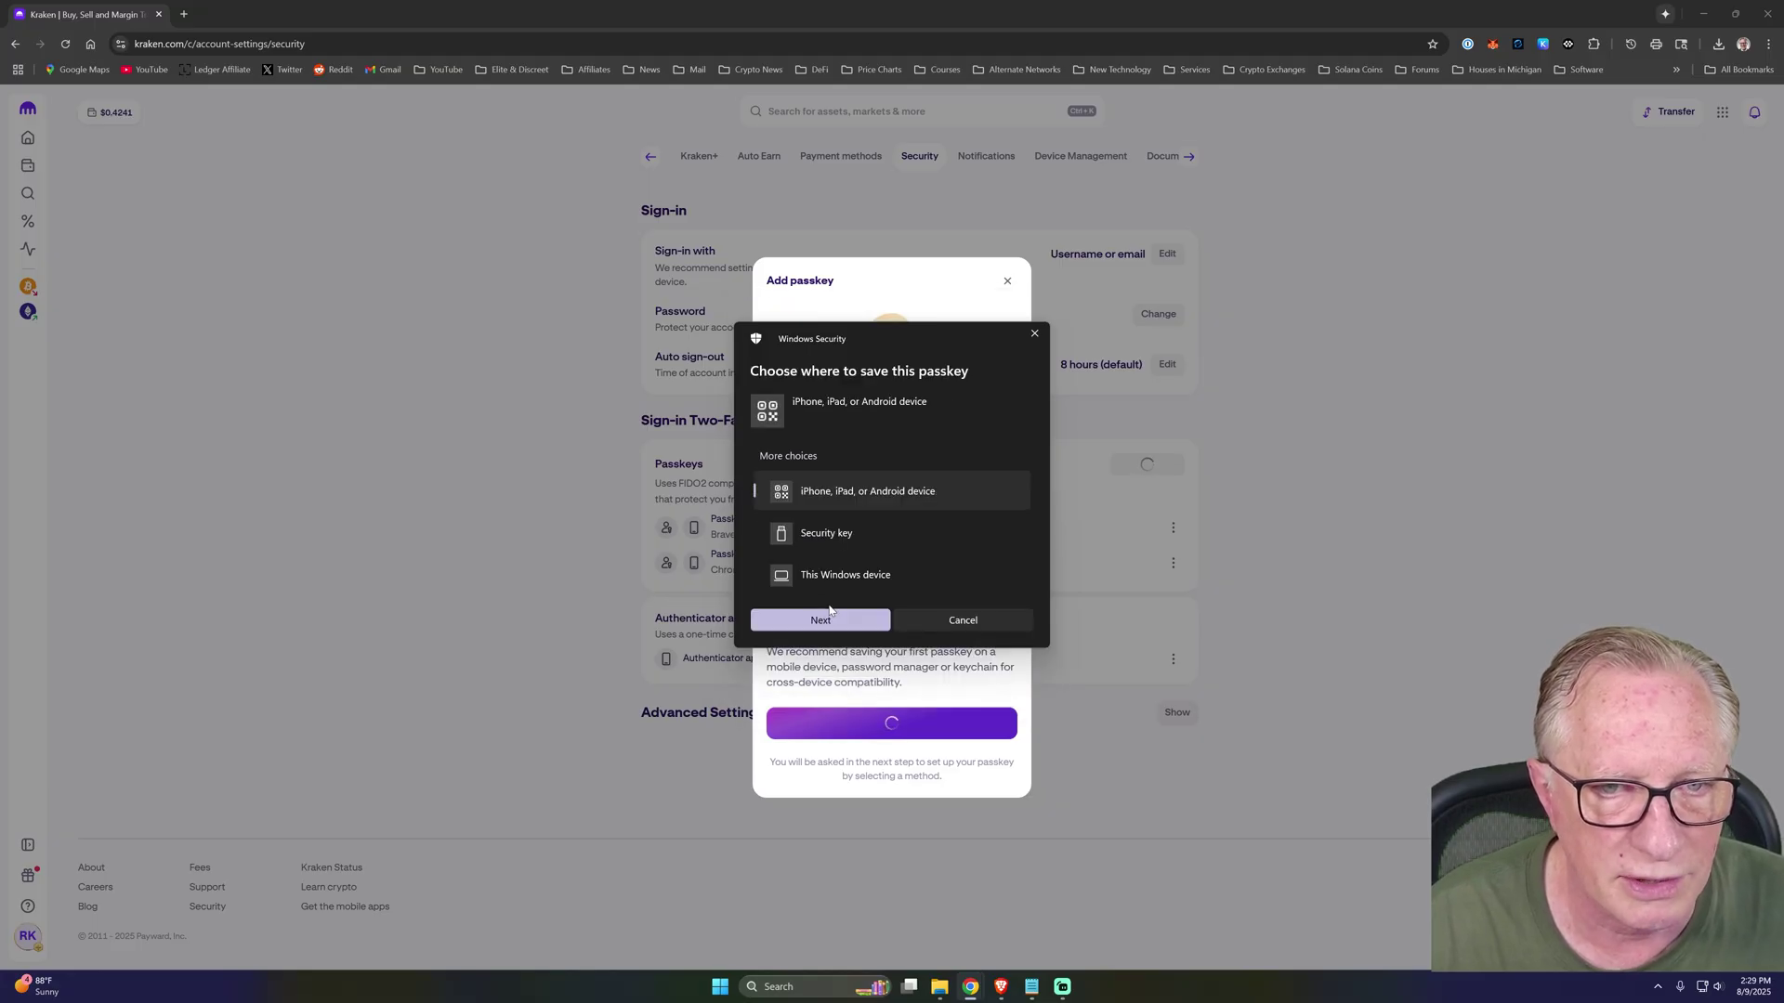
Store the new Kraken passkey on the security key, creating a key PIN, and confirm it saved.
{"action": "left_click", "coordinate": [843, 537]}
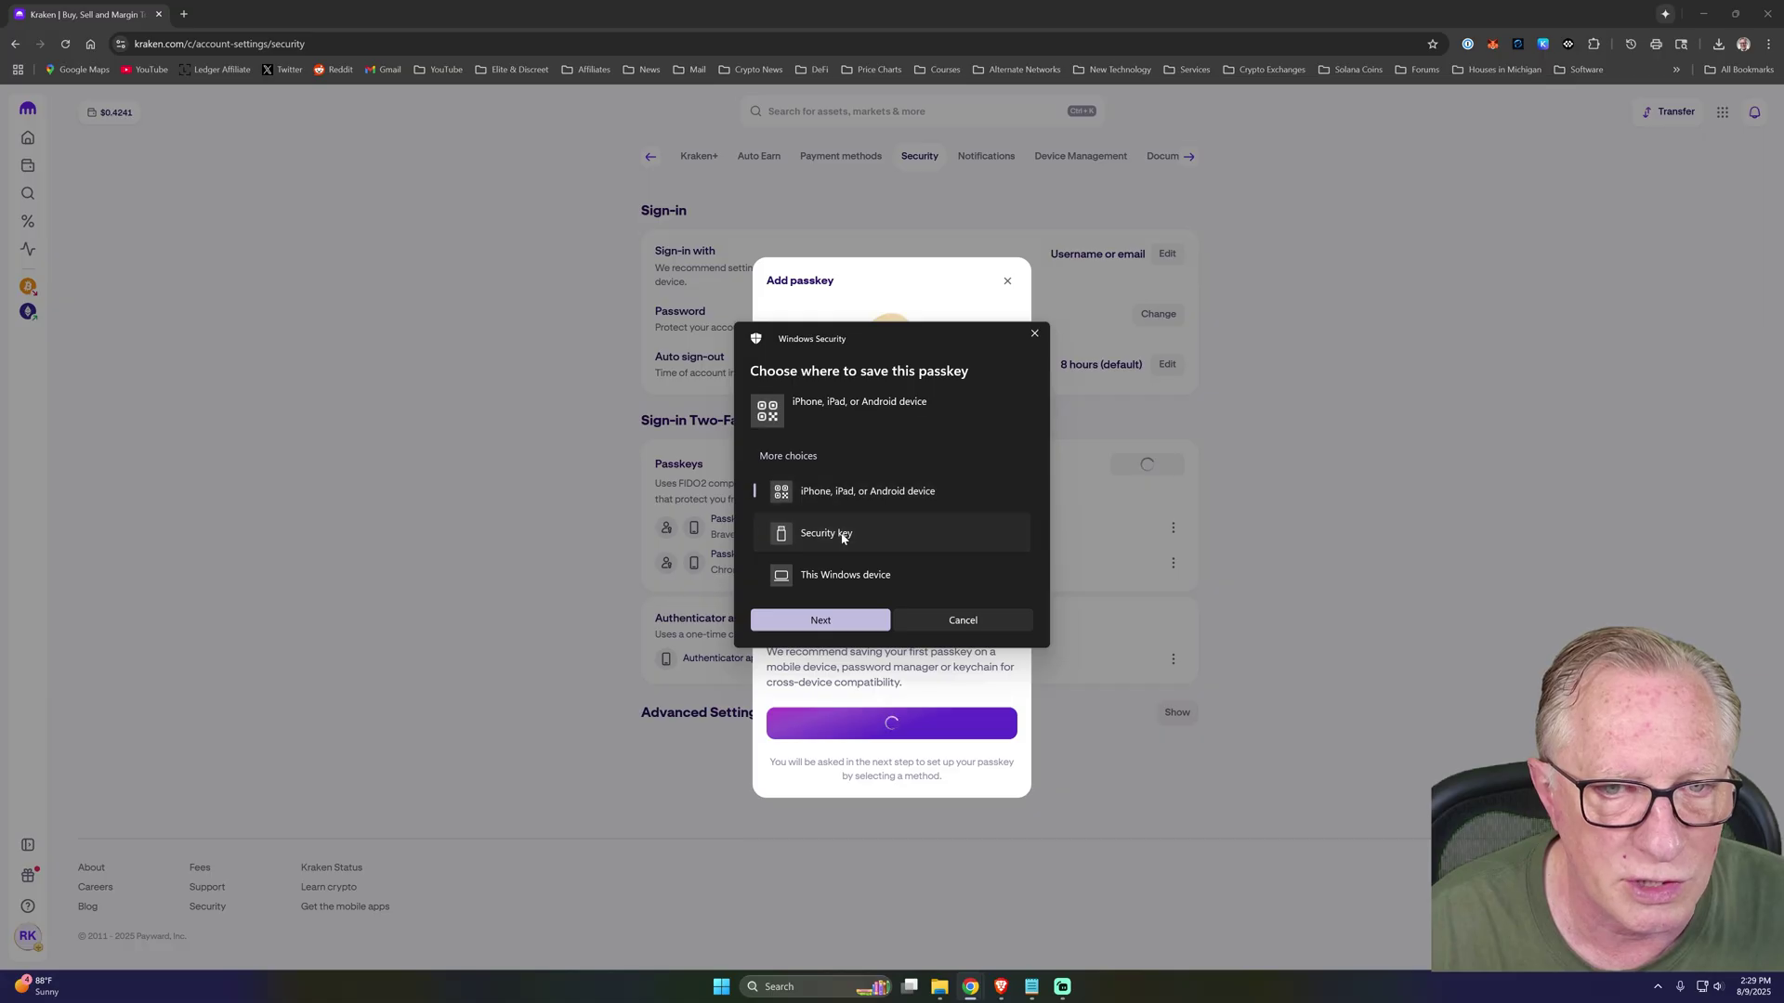
{"action": "left_click", "coordinate": [827, 624]}
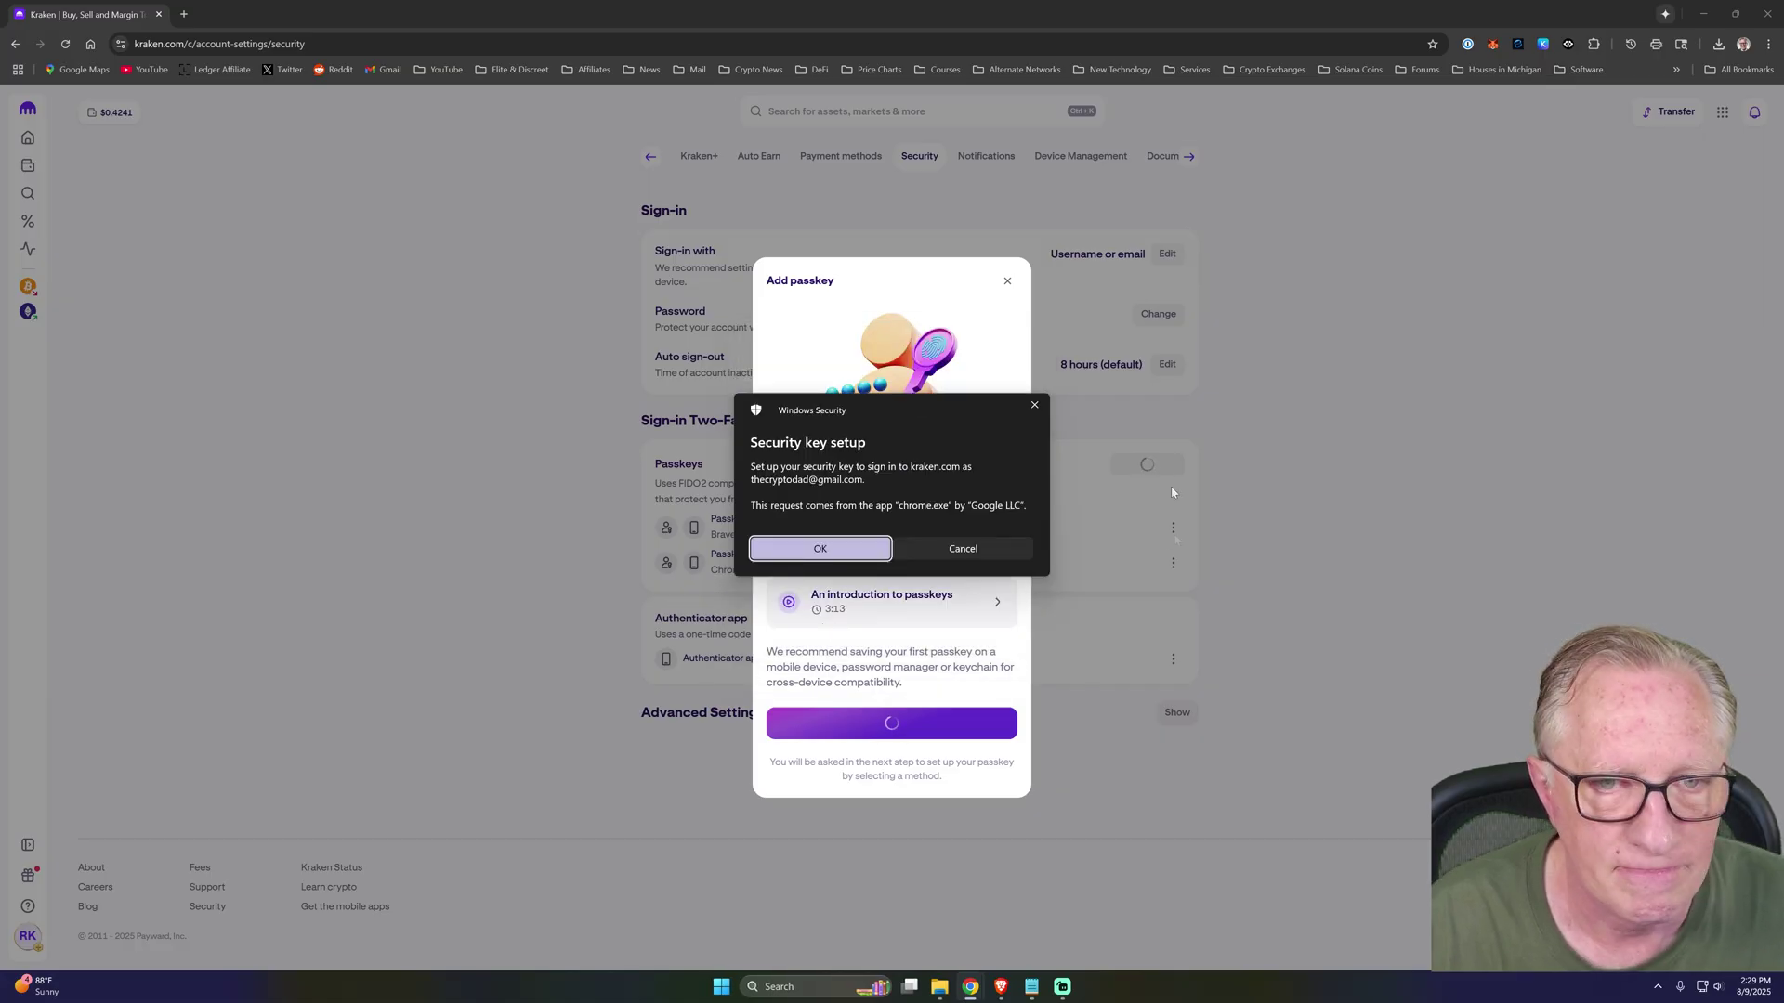
{"action": "left_click", "coordinate": [824, 552]}
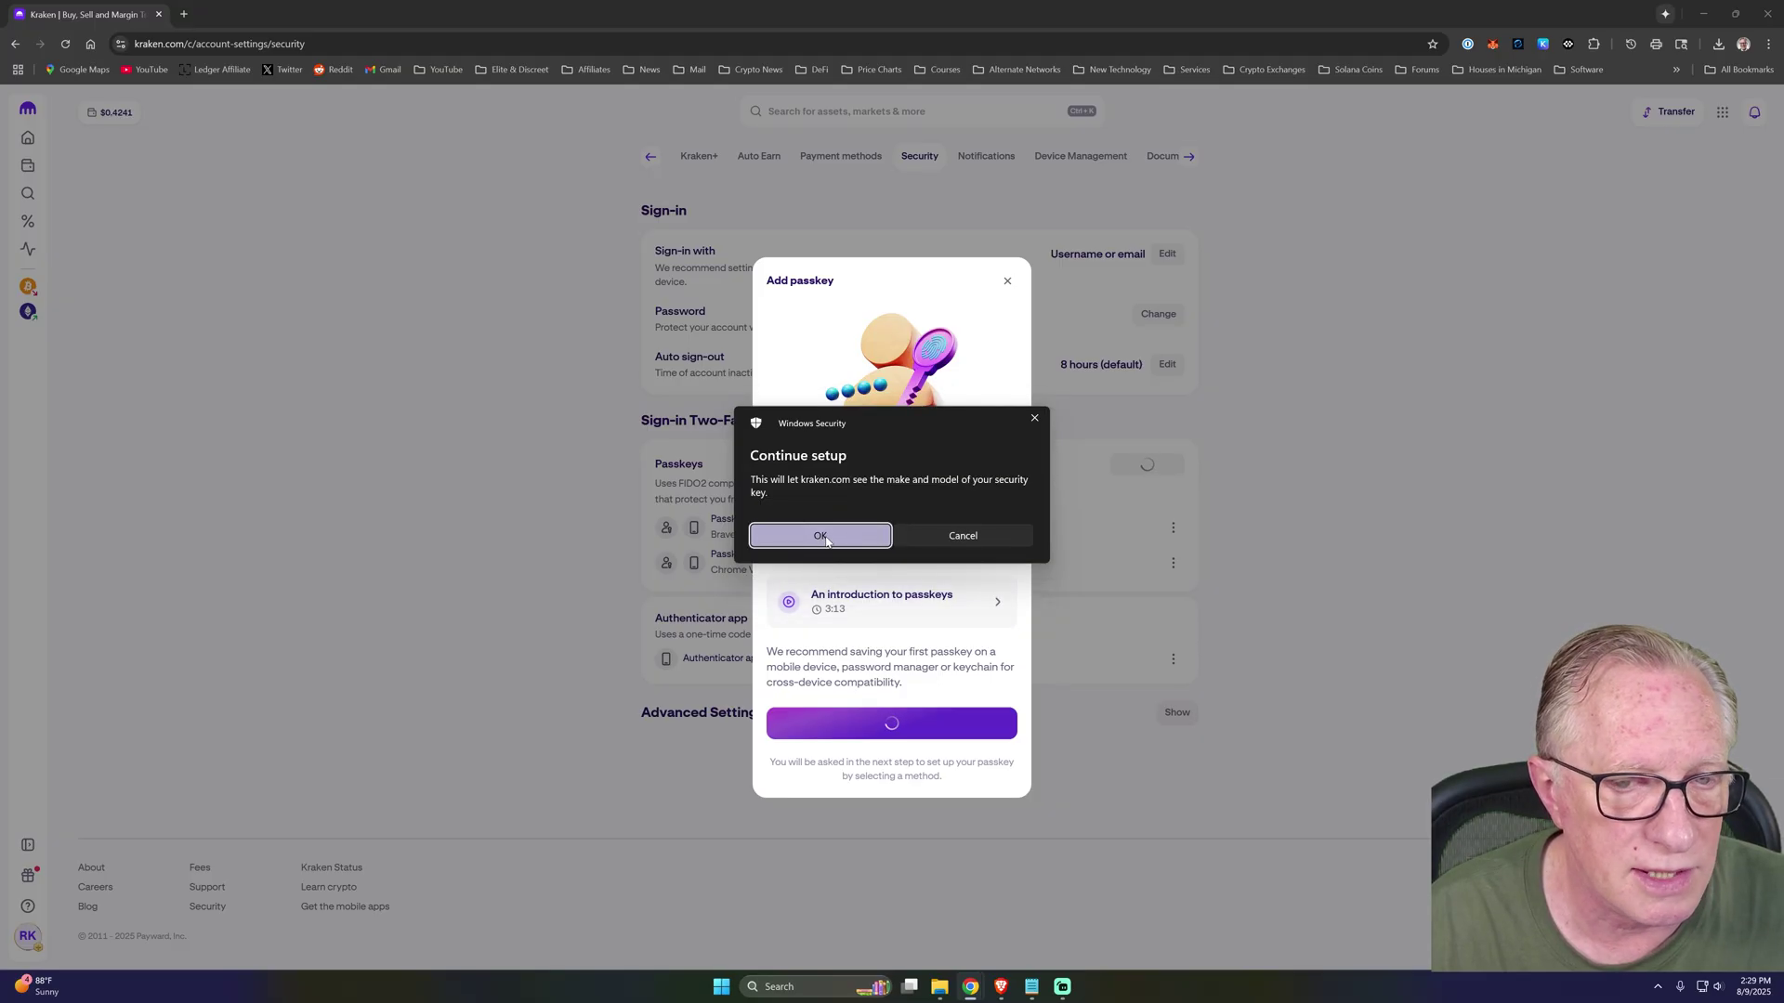
{"action": "left_click", "coordinate": [823, 537]}
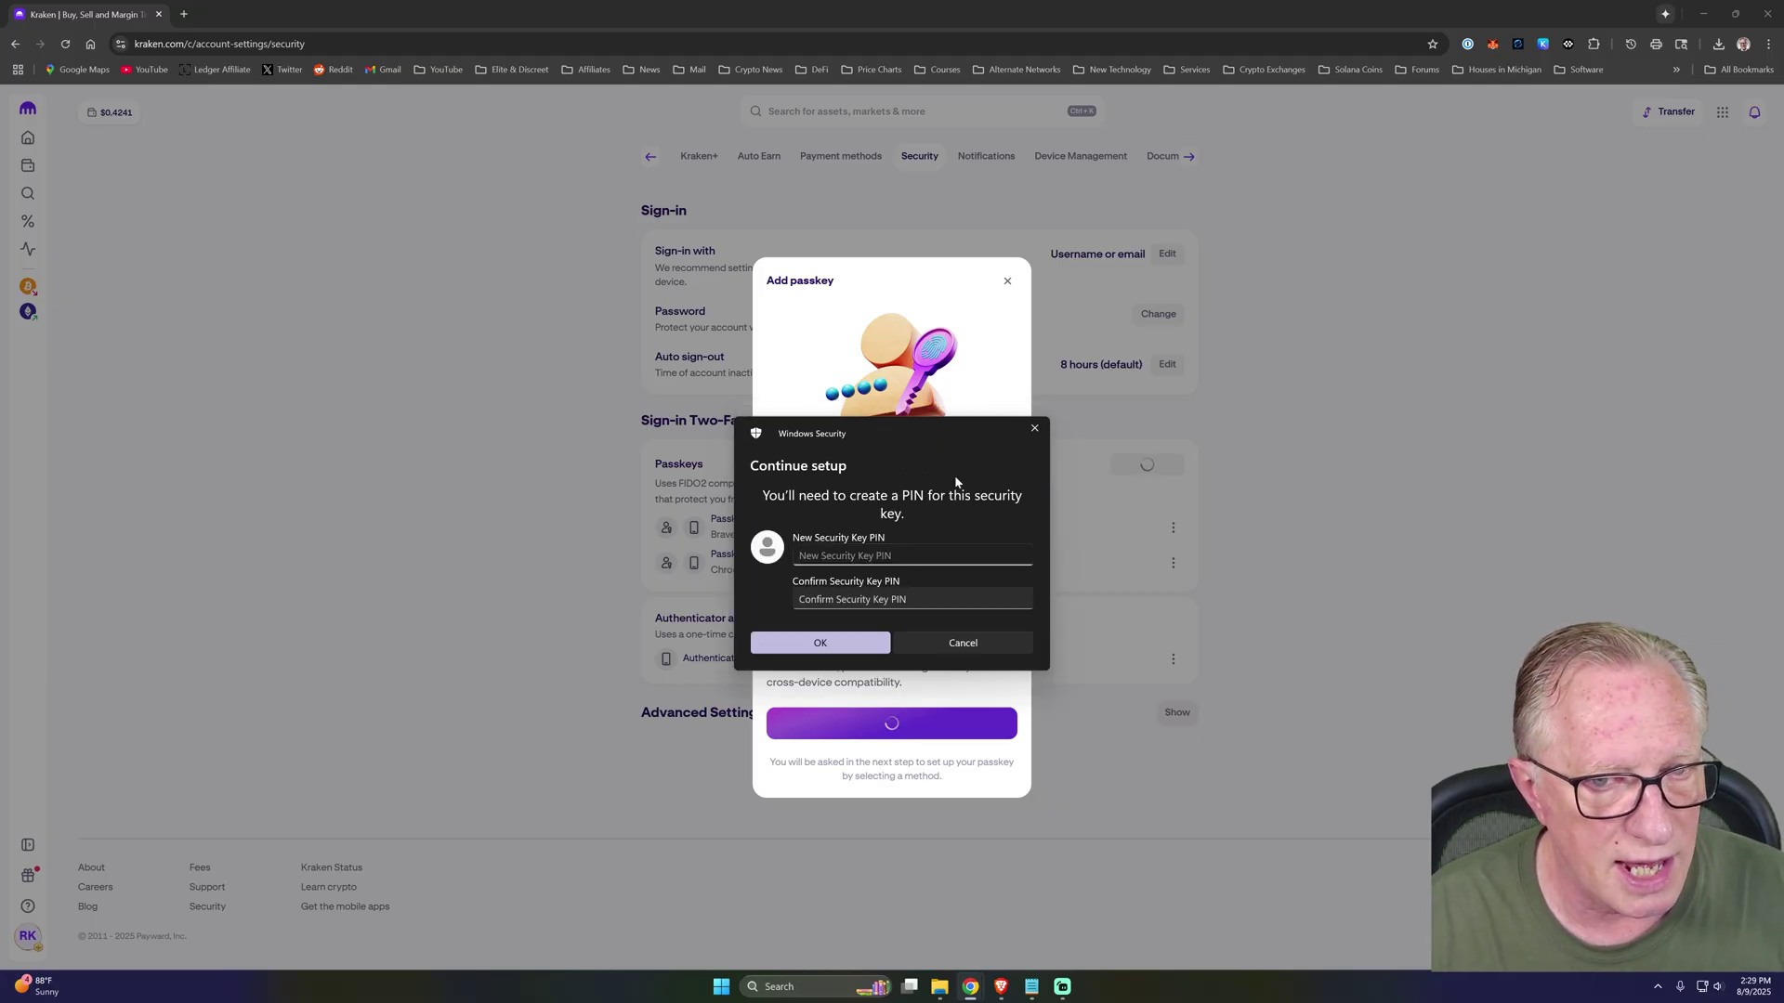
{"action": "left_click", "coordinate": [820, 643]}
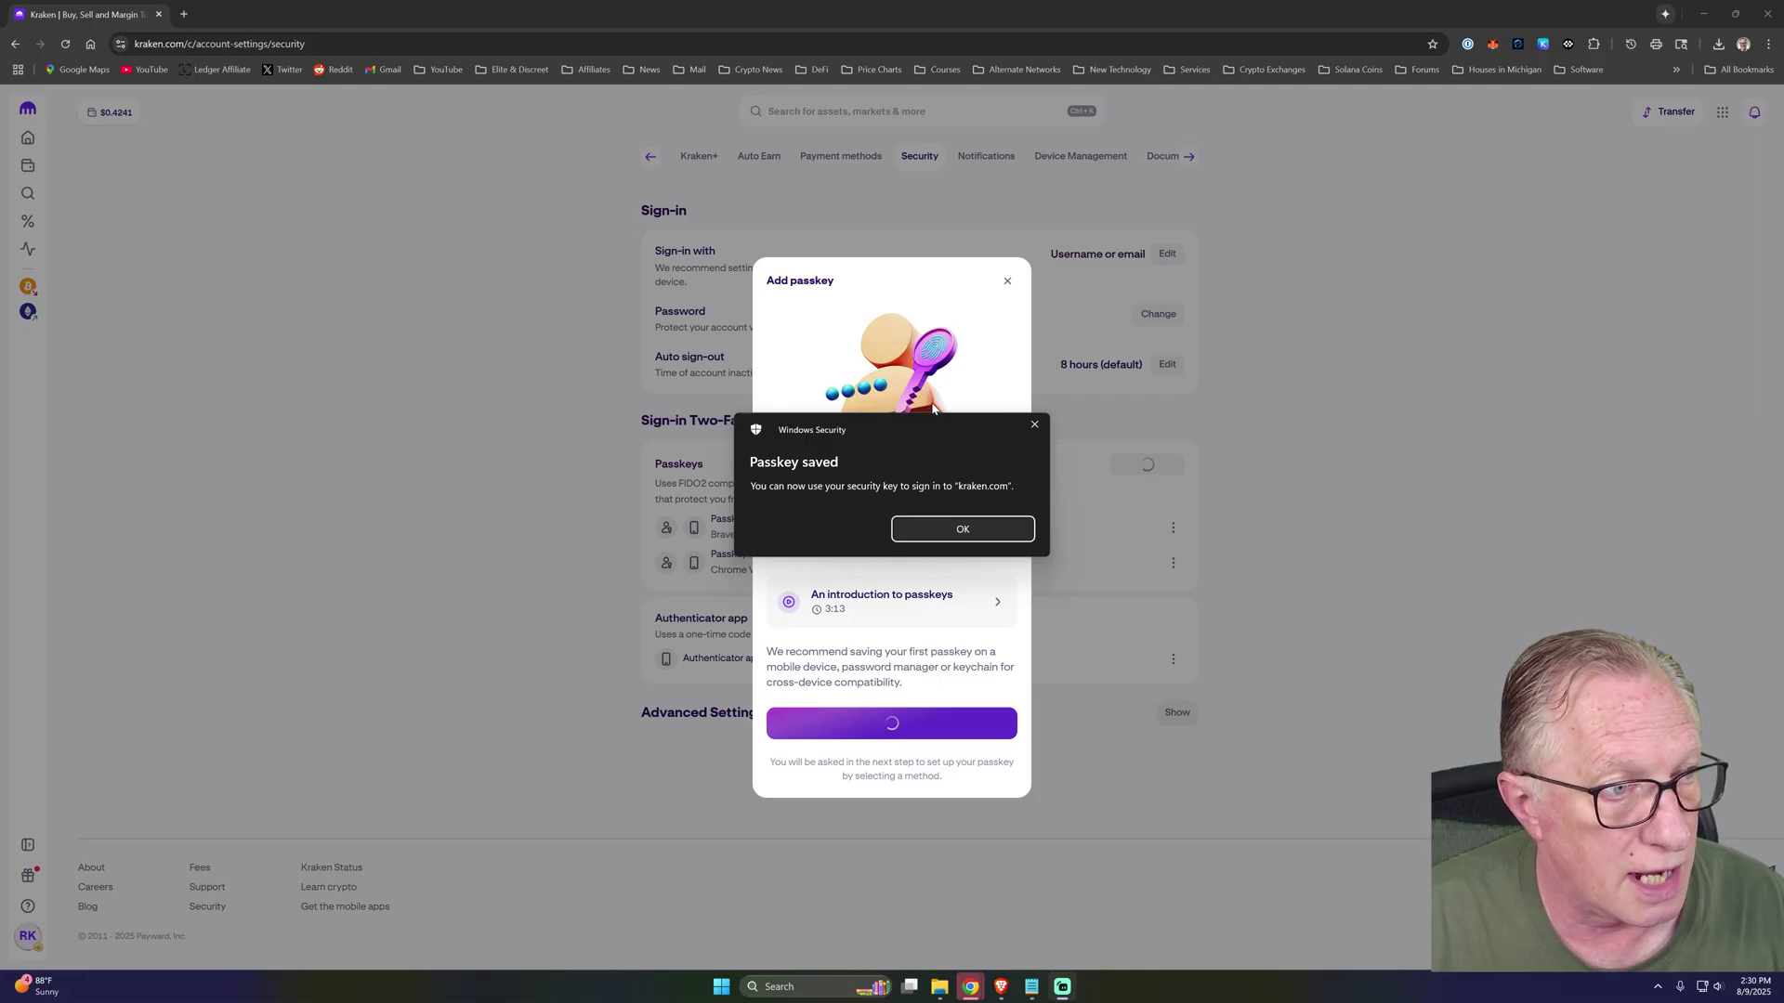
{"action": "left_click", "coordinate": [959, 530]}
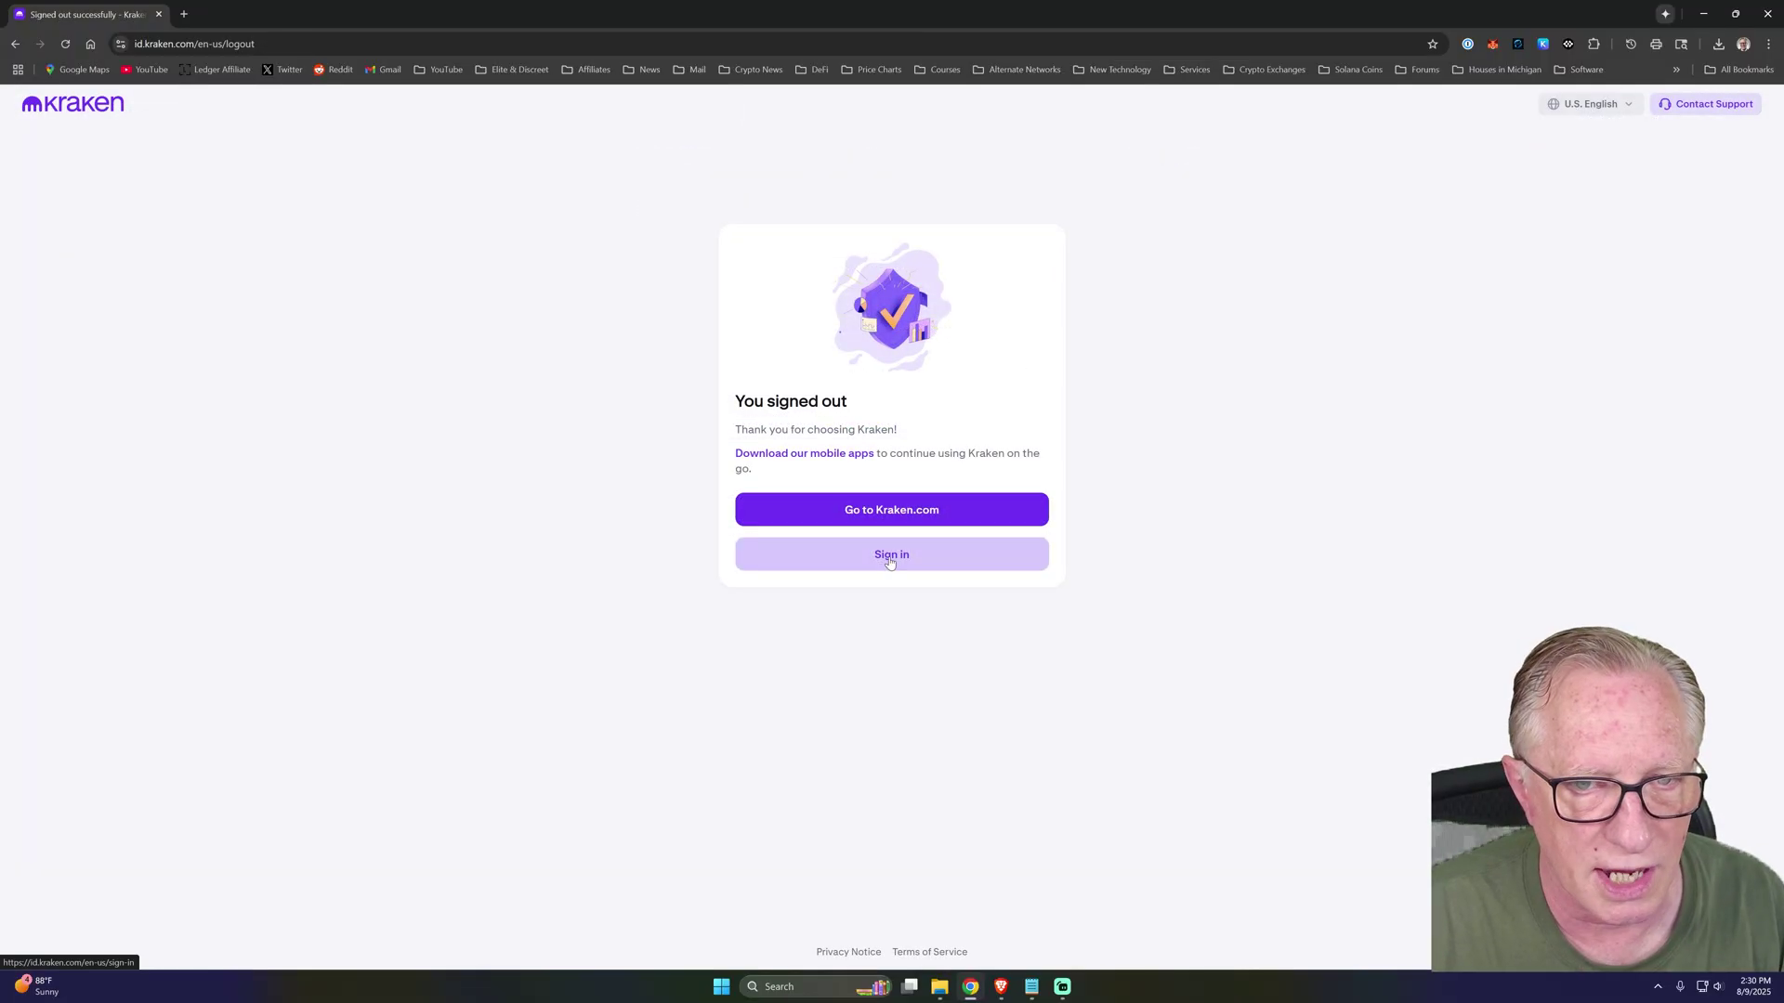
Sign back into Kraken with the saved login and the security key passkey, entering the key PIN.
{"action": "left_click", "coordinate": [889, 556]}
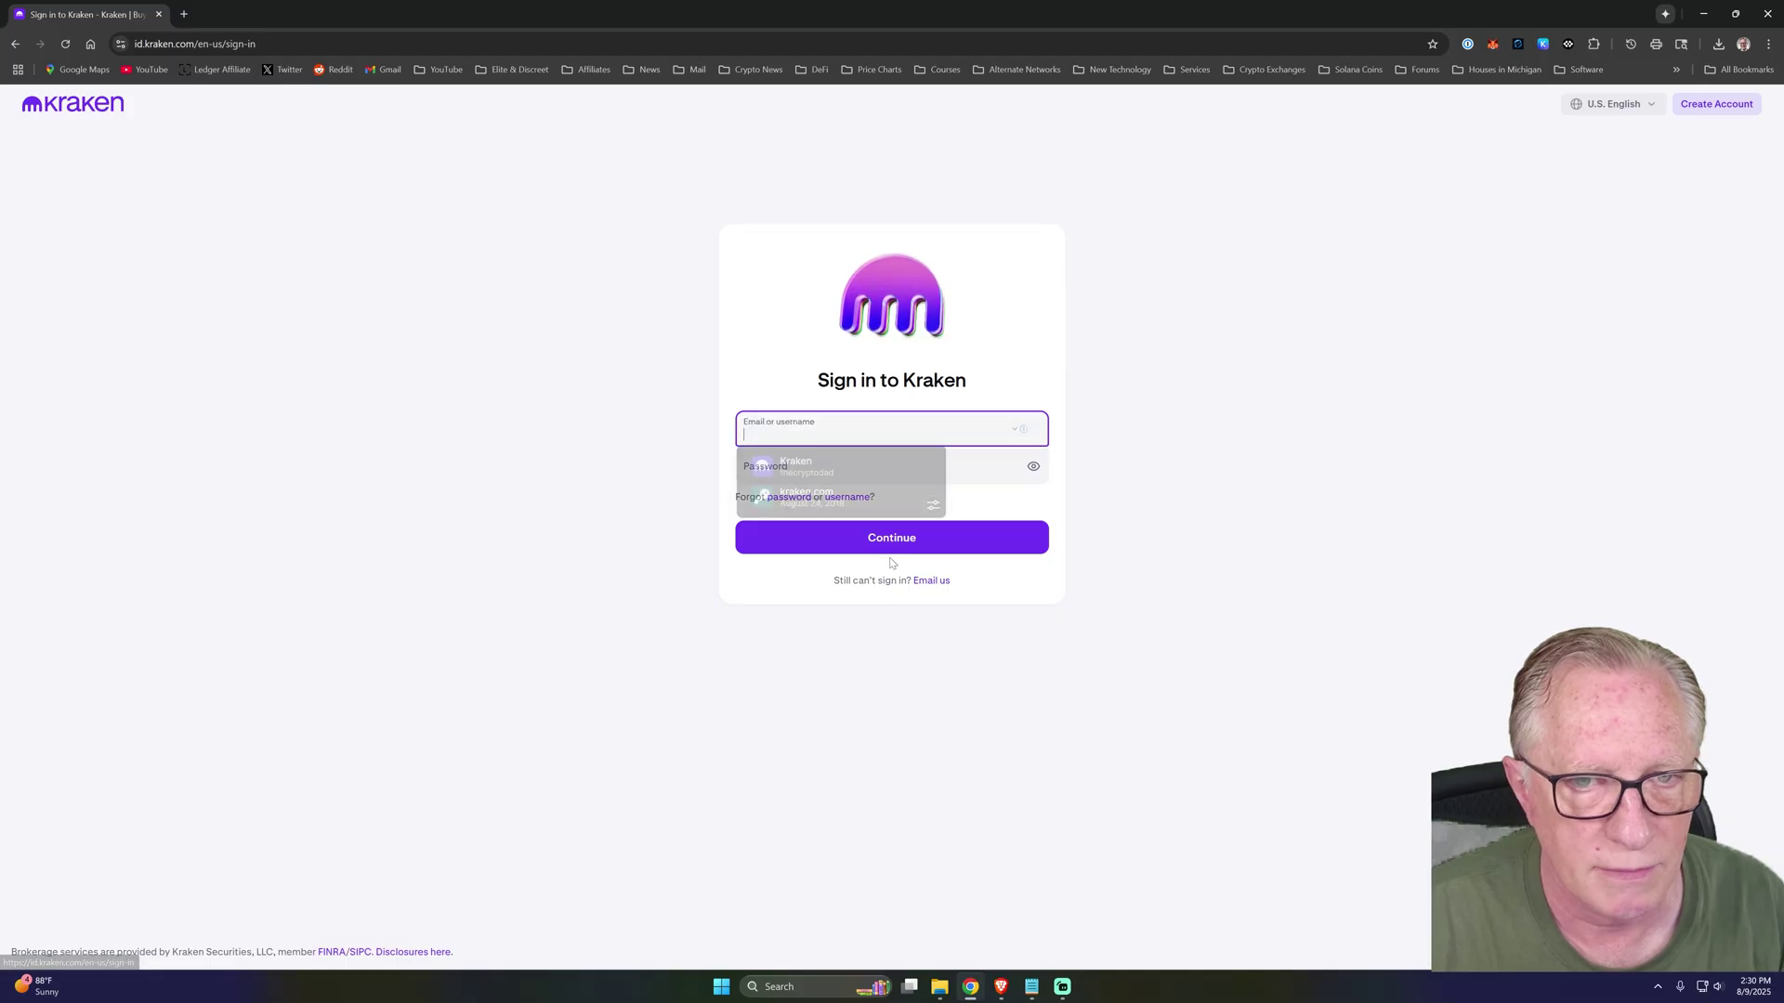
{"action": "left_click", "coordinate": [820, 467]}
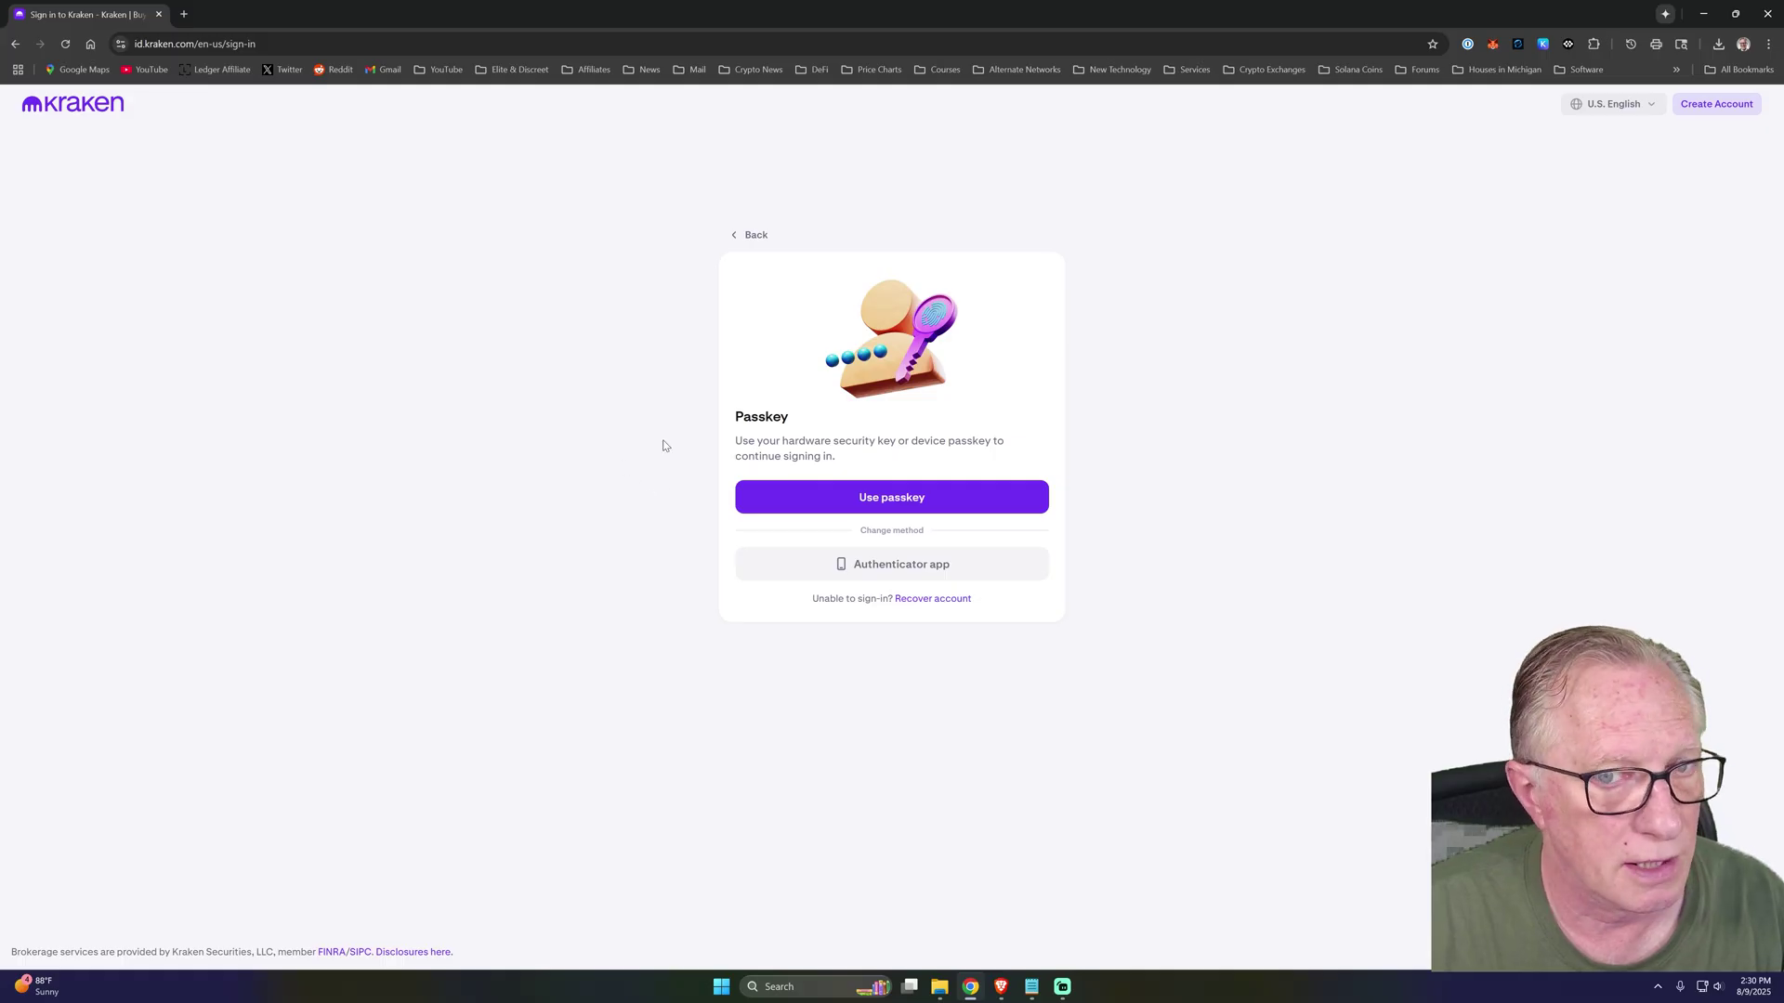
{"action": "left_click", "coordinate": [916, 500]}
{"action": "left_click", "coordinate": [812, 573]}
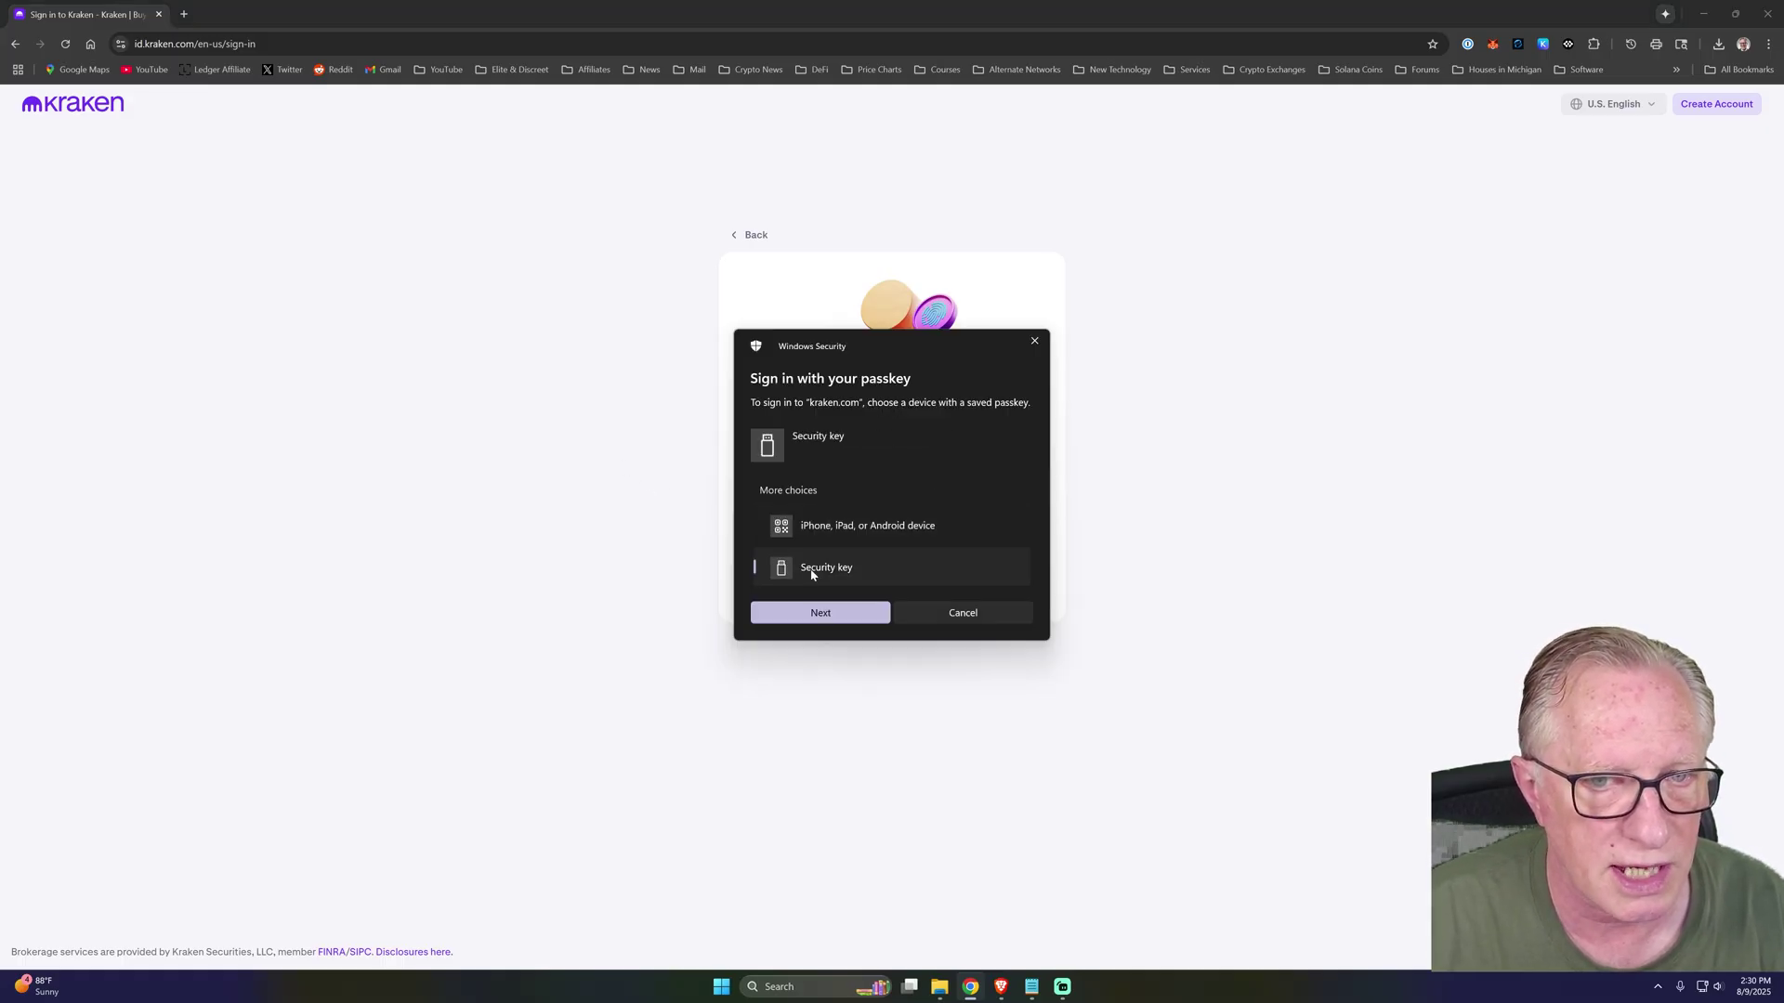
{"action": "left_click", "coordinate": [822, 614]}
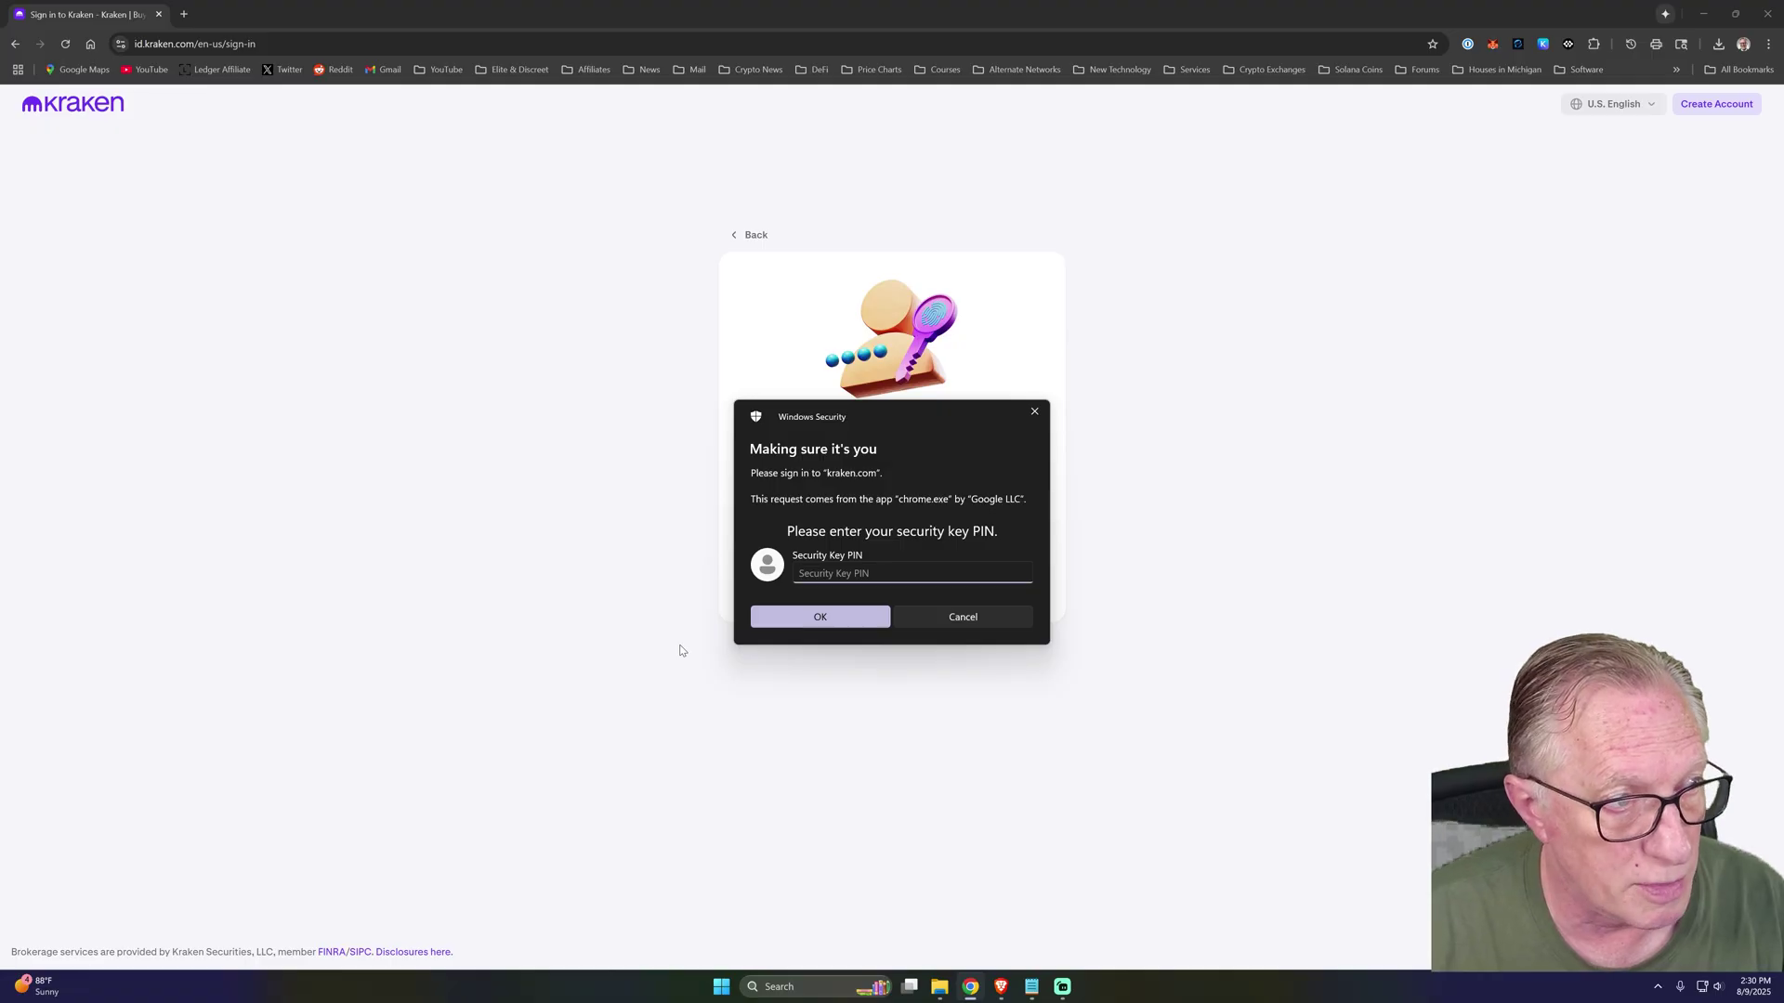
{"action": "type", "text": "1234"}
{"action": "key", "text": "Return"}
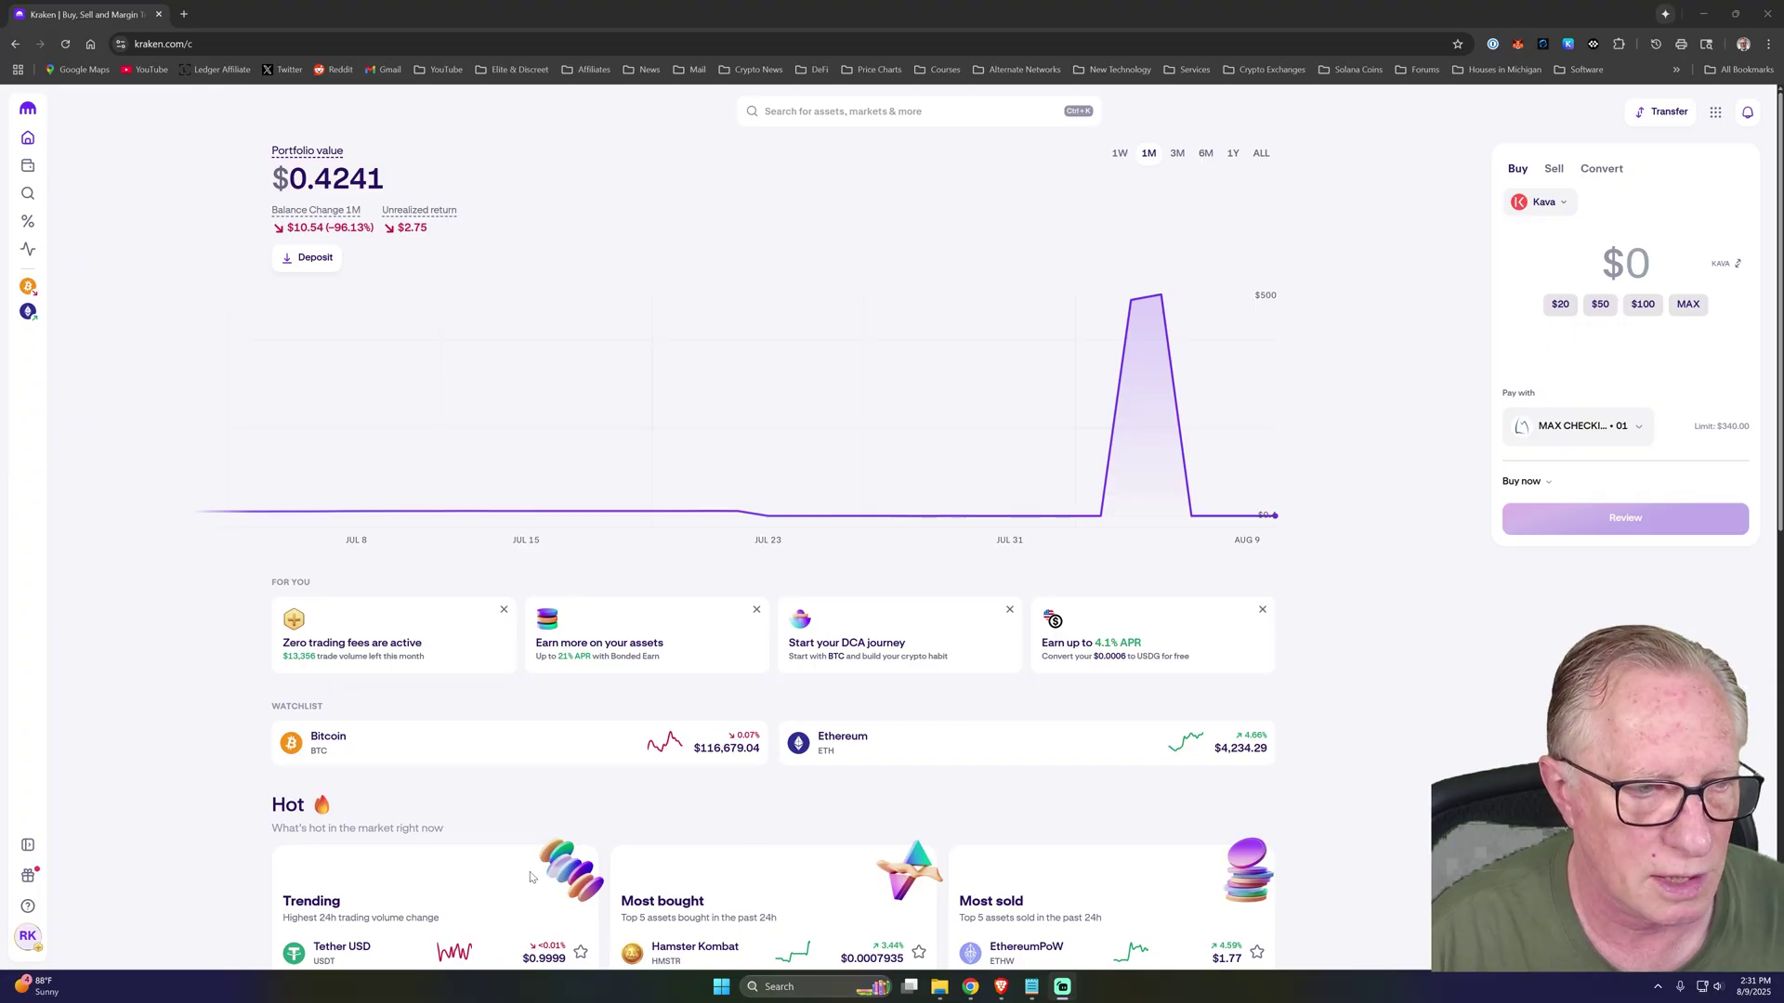
Sign into Kraken again using the saved login and the security key passkey.
{"action": "left_click", "coordinate": [27, 936]}
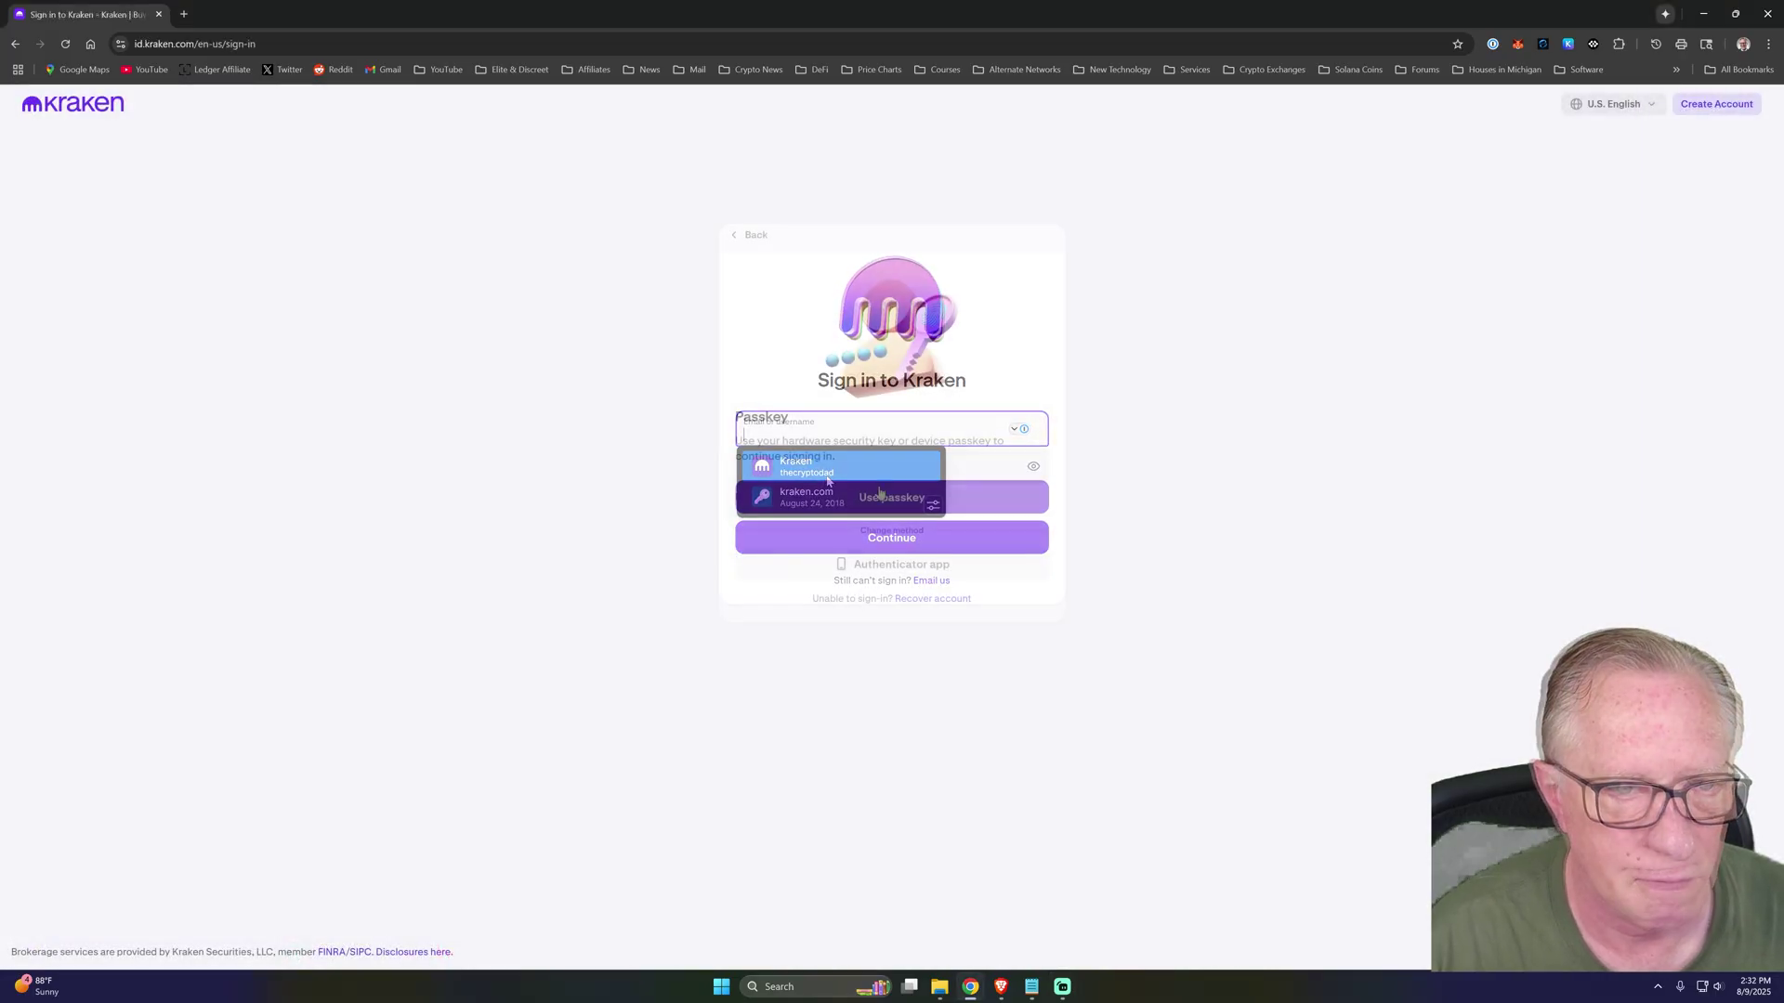
{"action": "left_click", "coordinate": [892, 498]}
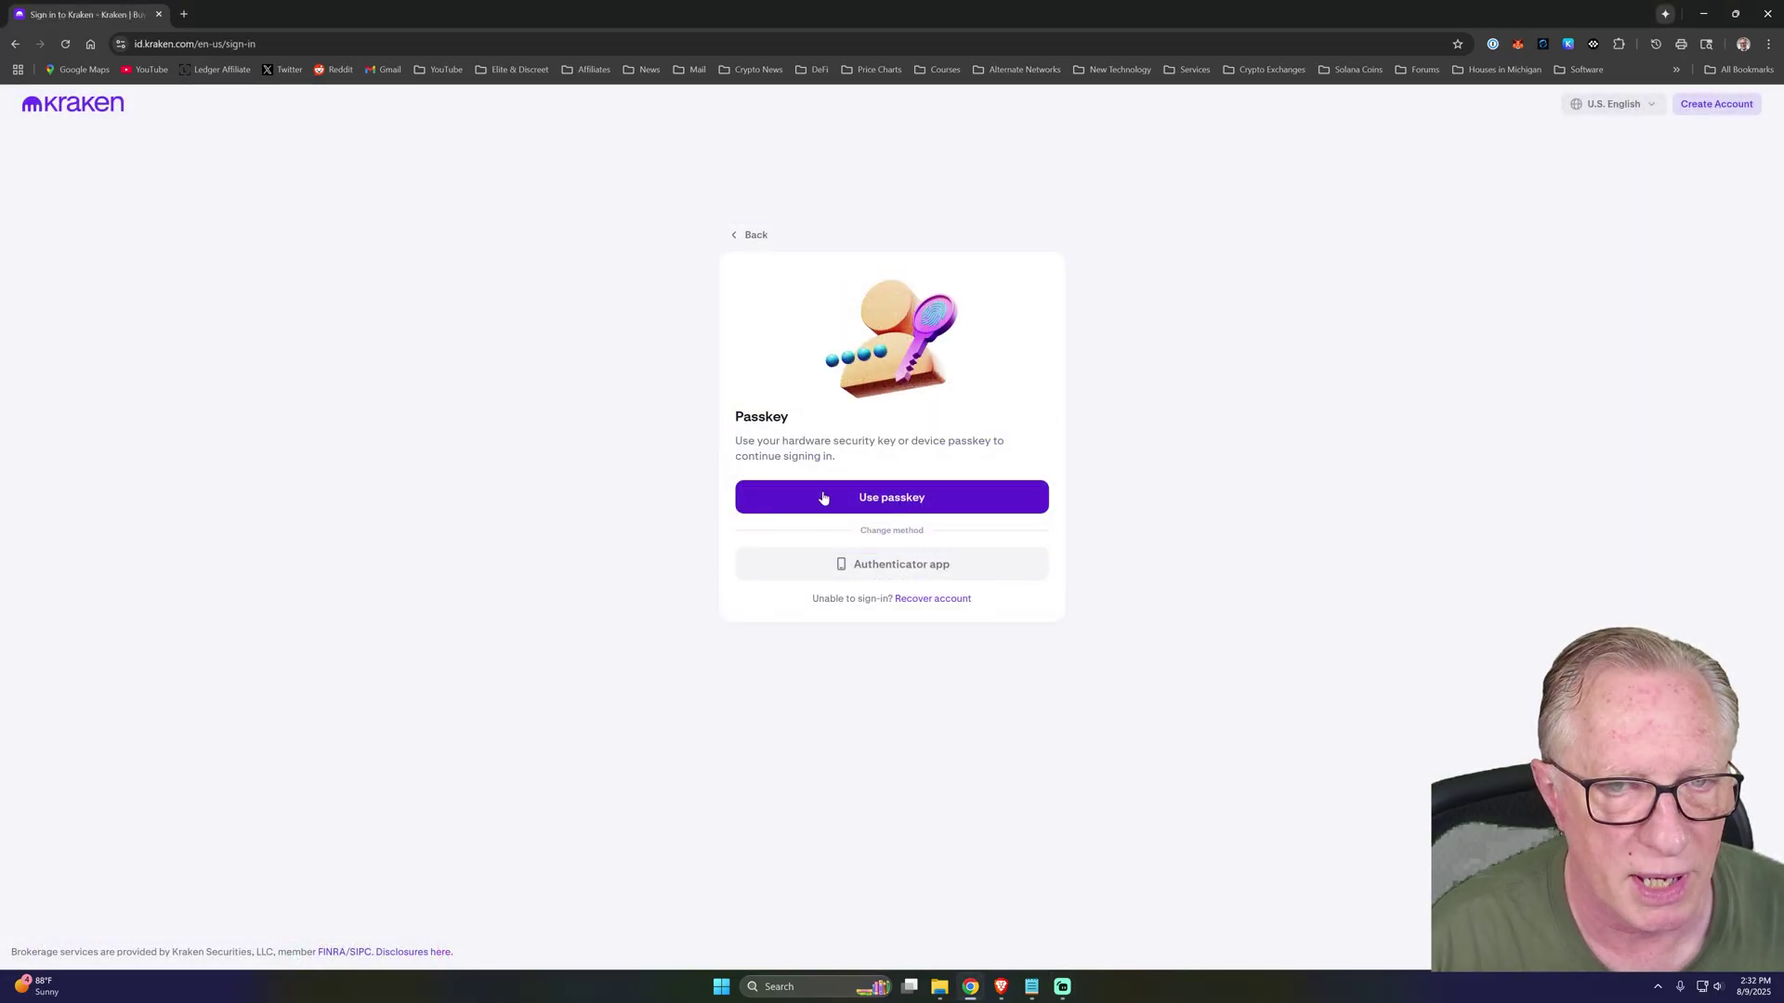
{"action": "left_click", "coordinate": [839, 569]}
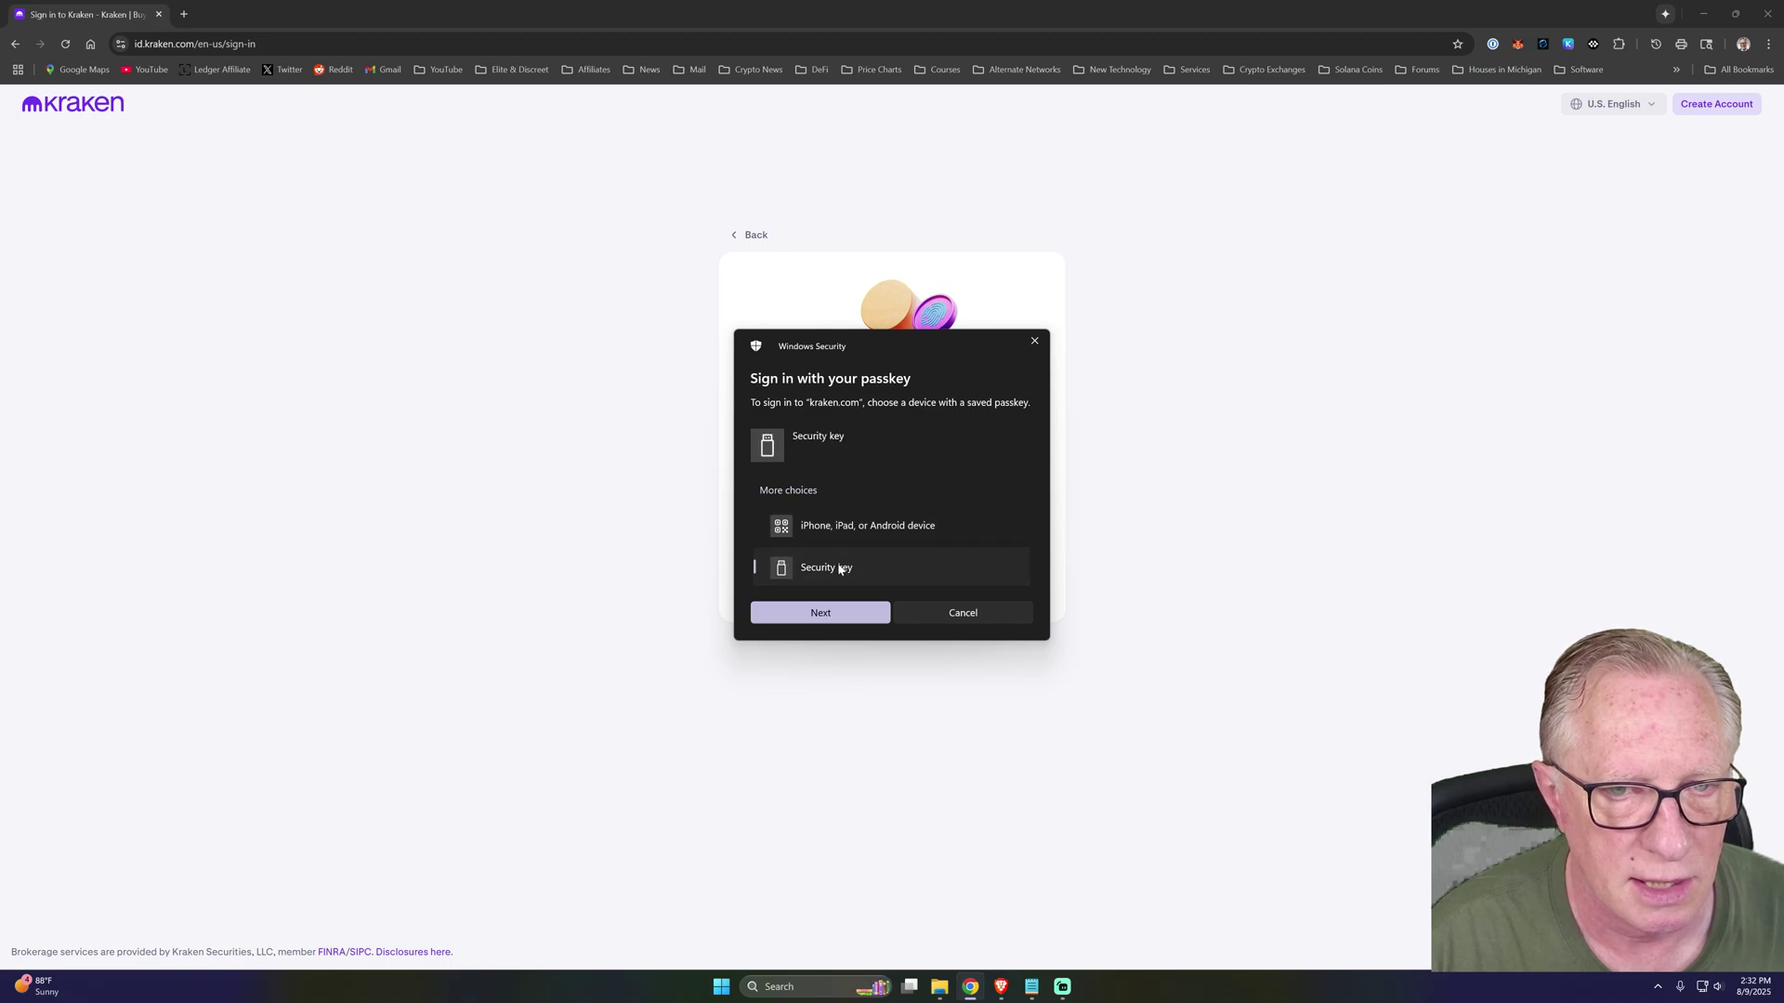
{"action": "left_click", "coordinate": [819, 613]}
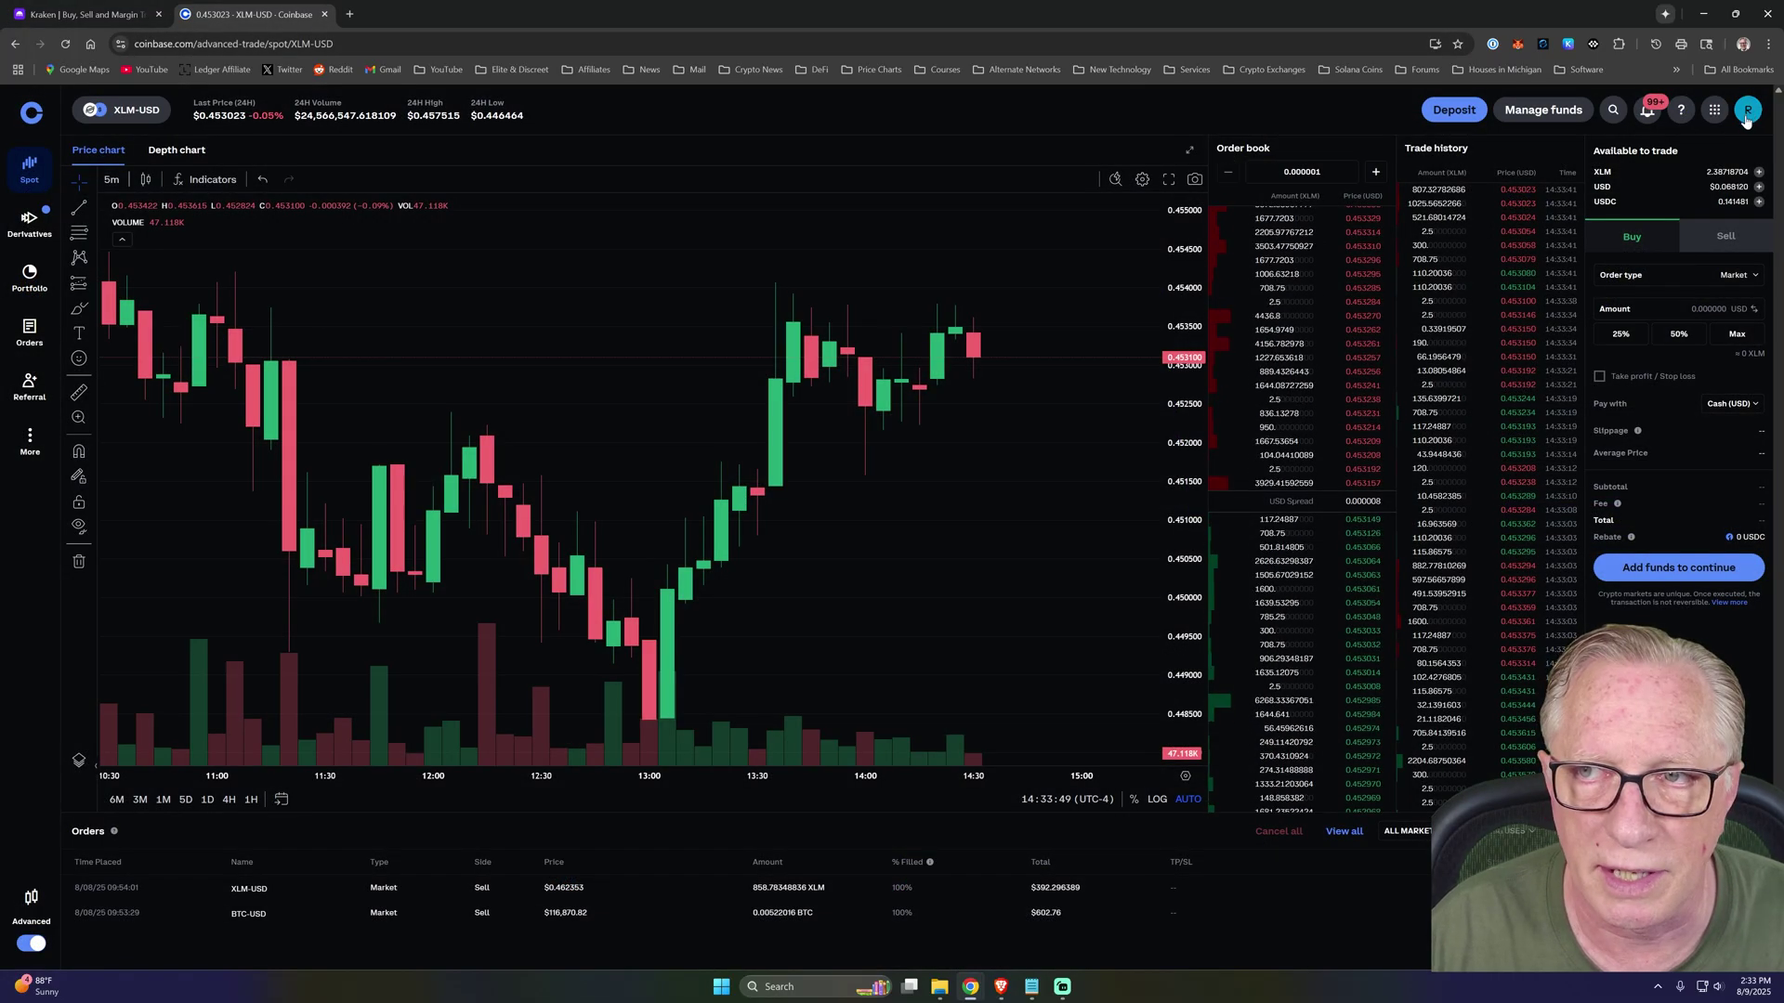
{"action": "left_click", "coordinate": [1748, 111]}
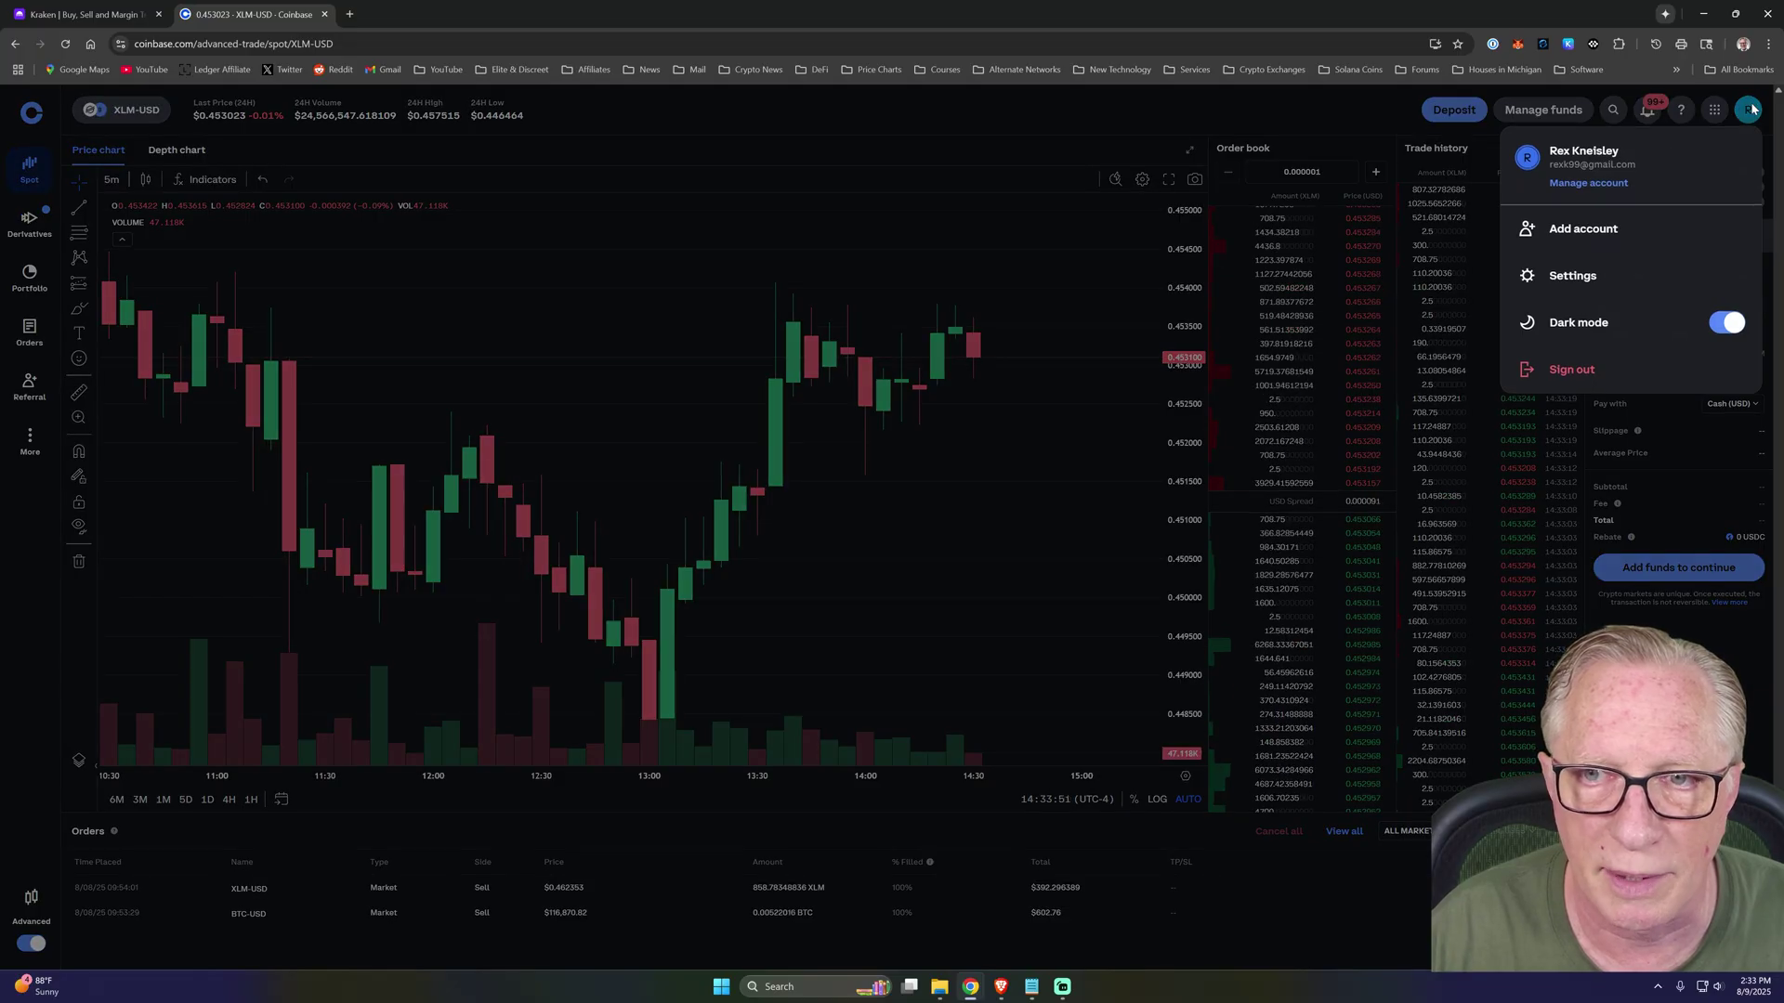
{"action": "left_click", "coordinate": [1598, 278]}
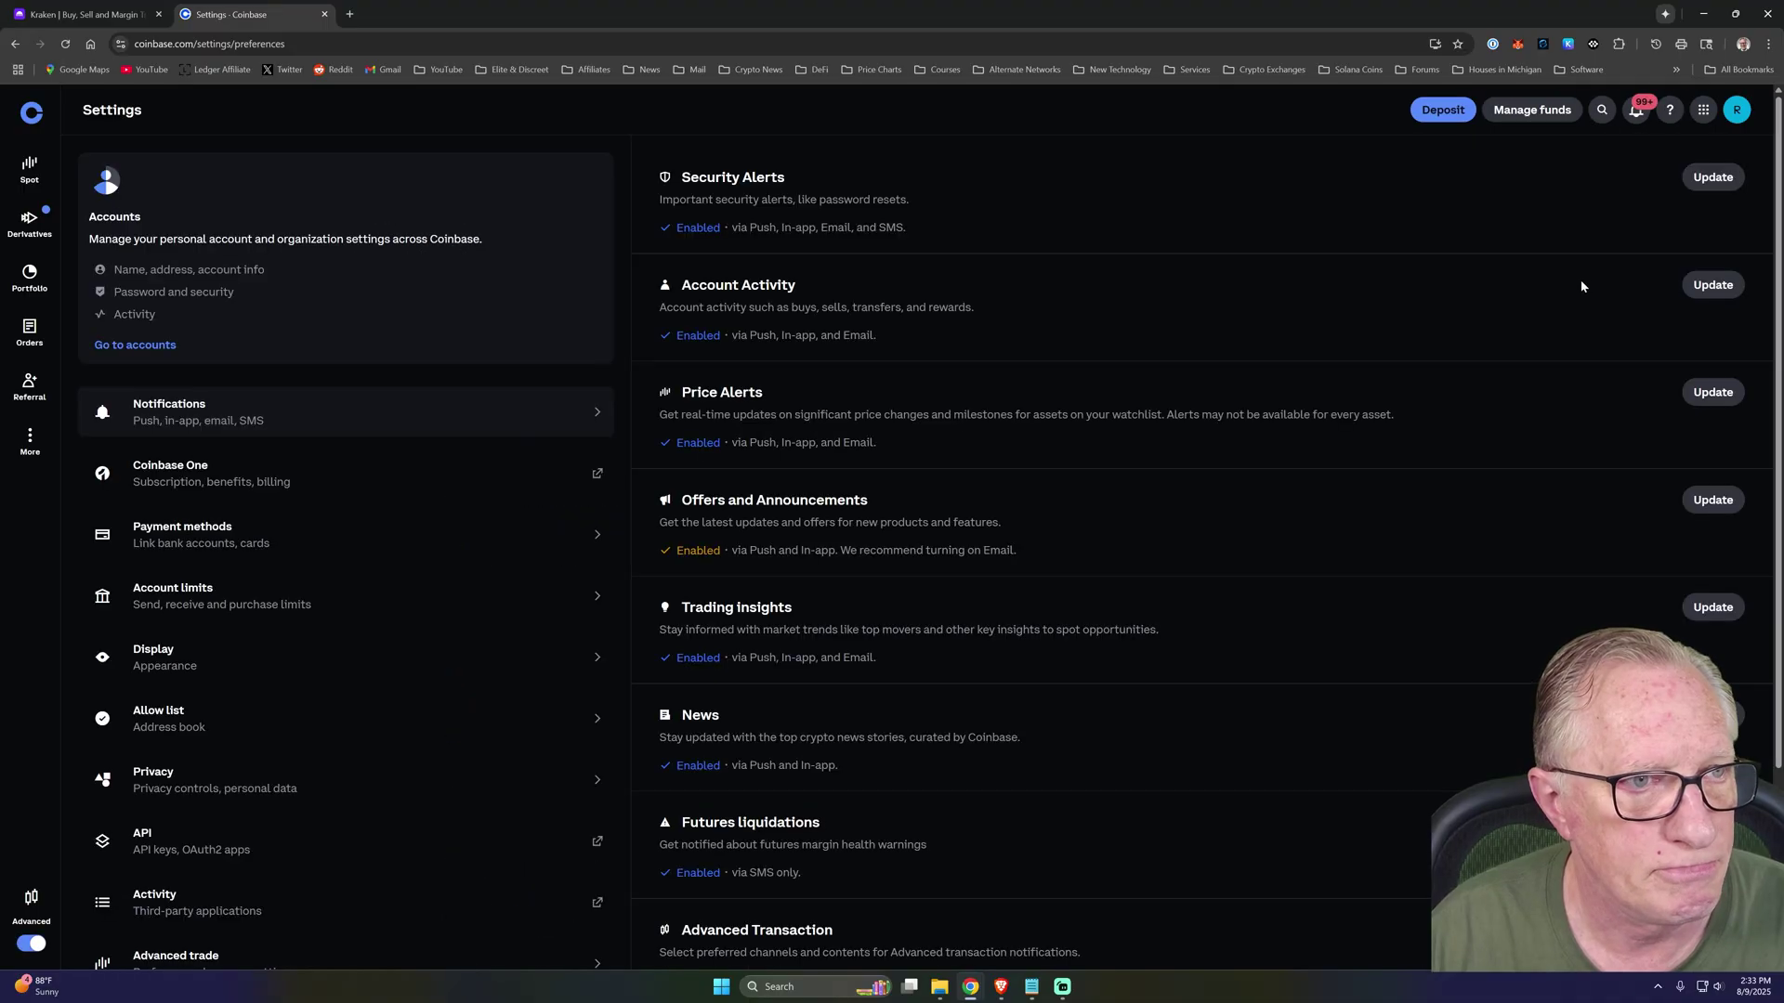
{"action": "left_click", "coordinate": [135, 346]}
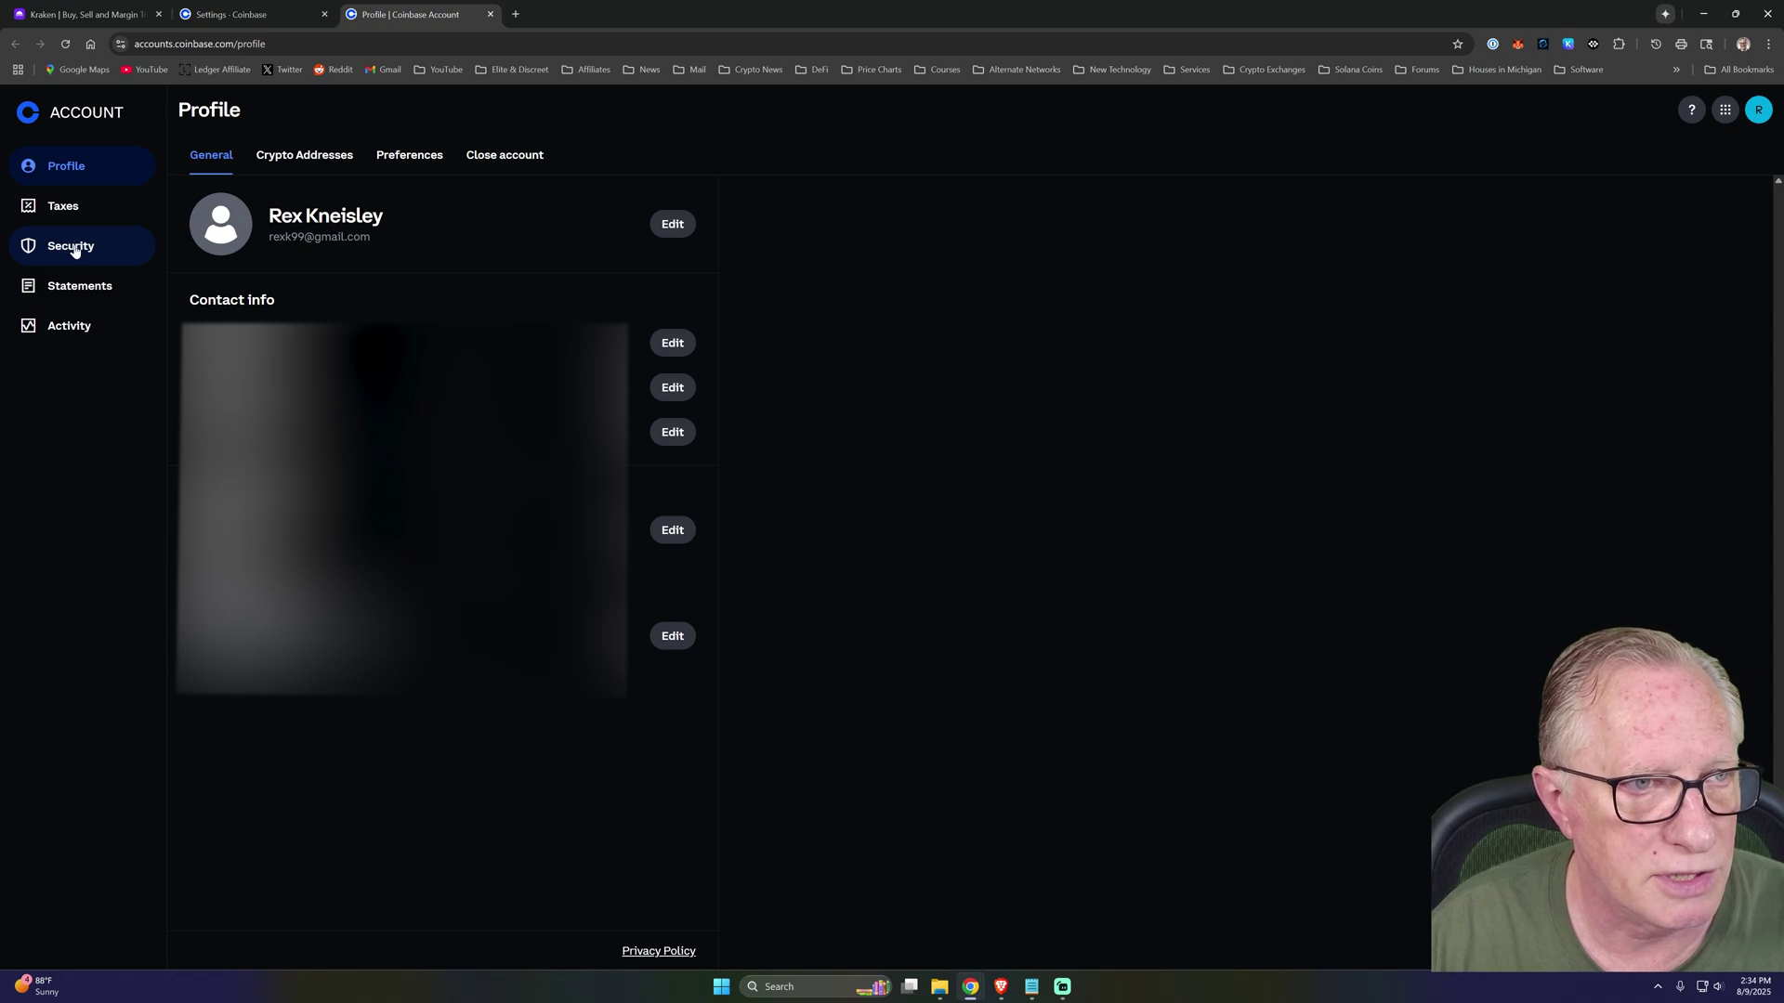
{"action": "left_click", "coordinate": [74, 249]}
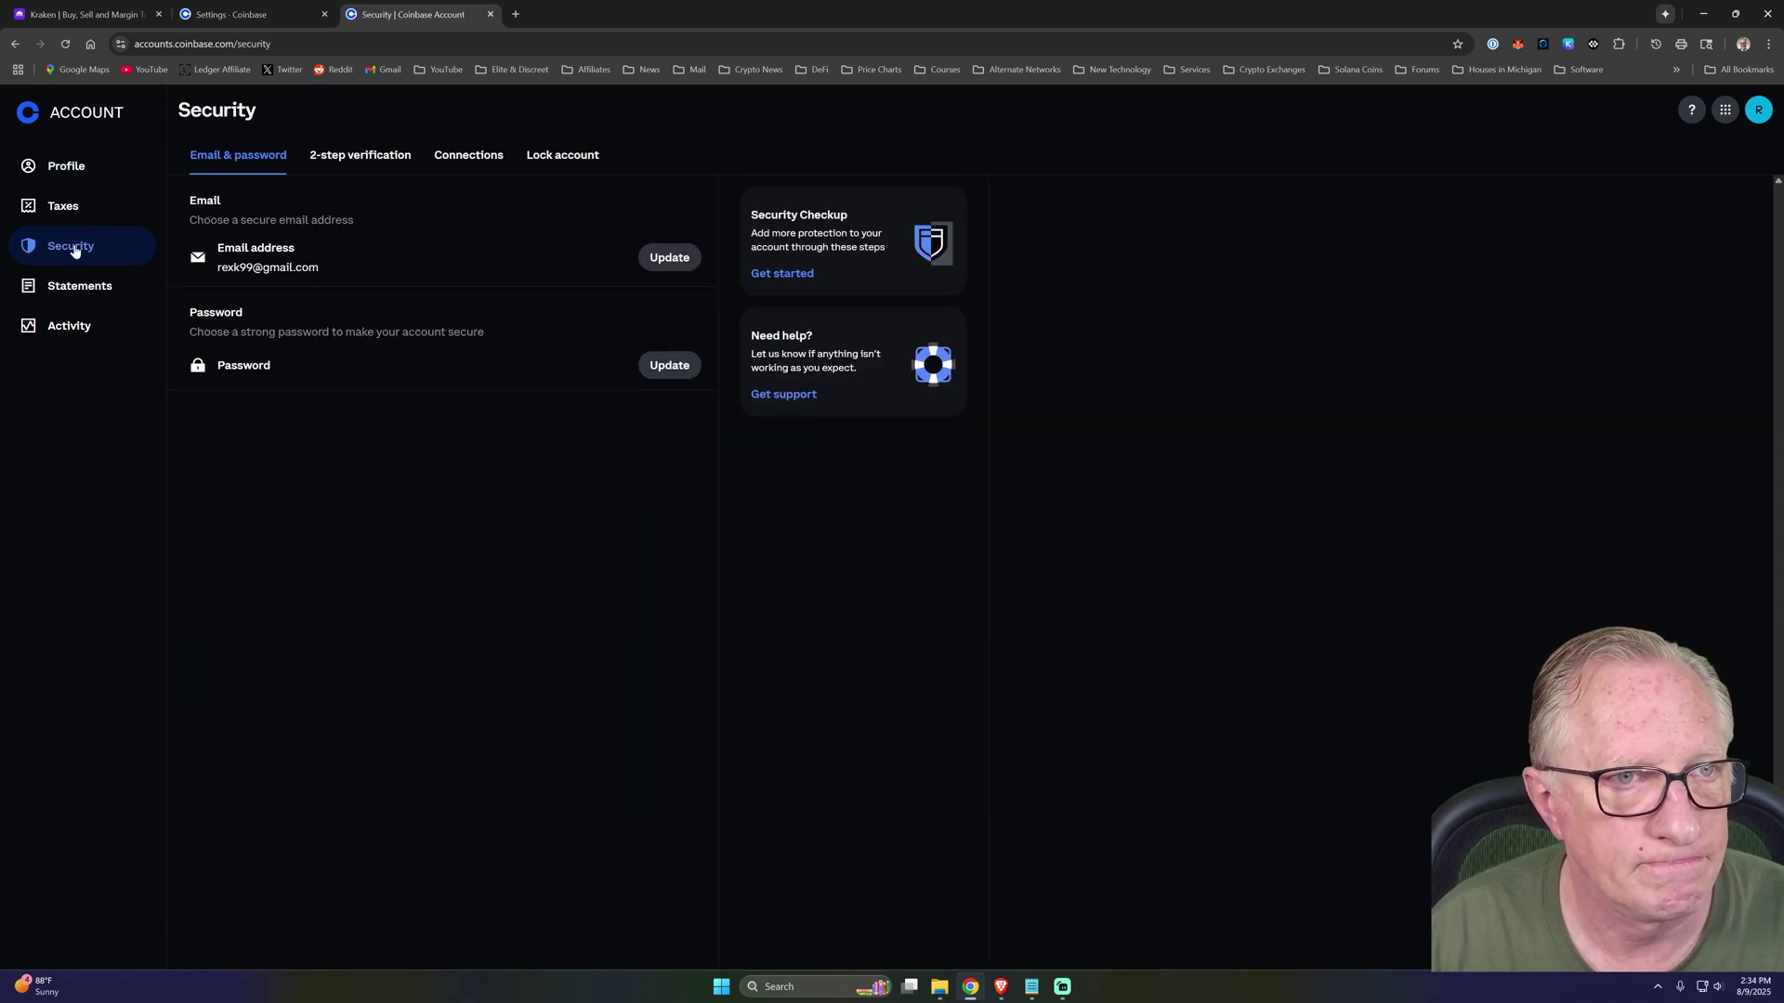
Show the 2-step verification methods and start setting up a security key.
{"action": "left_click", "coordinate": [372, 158]}
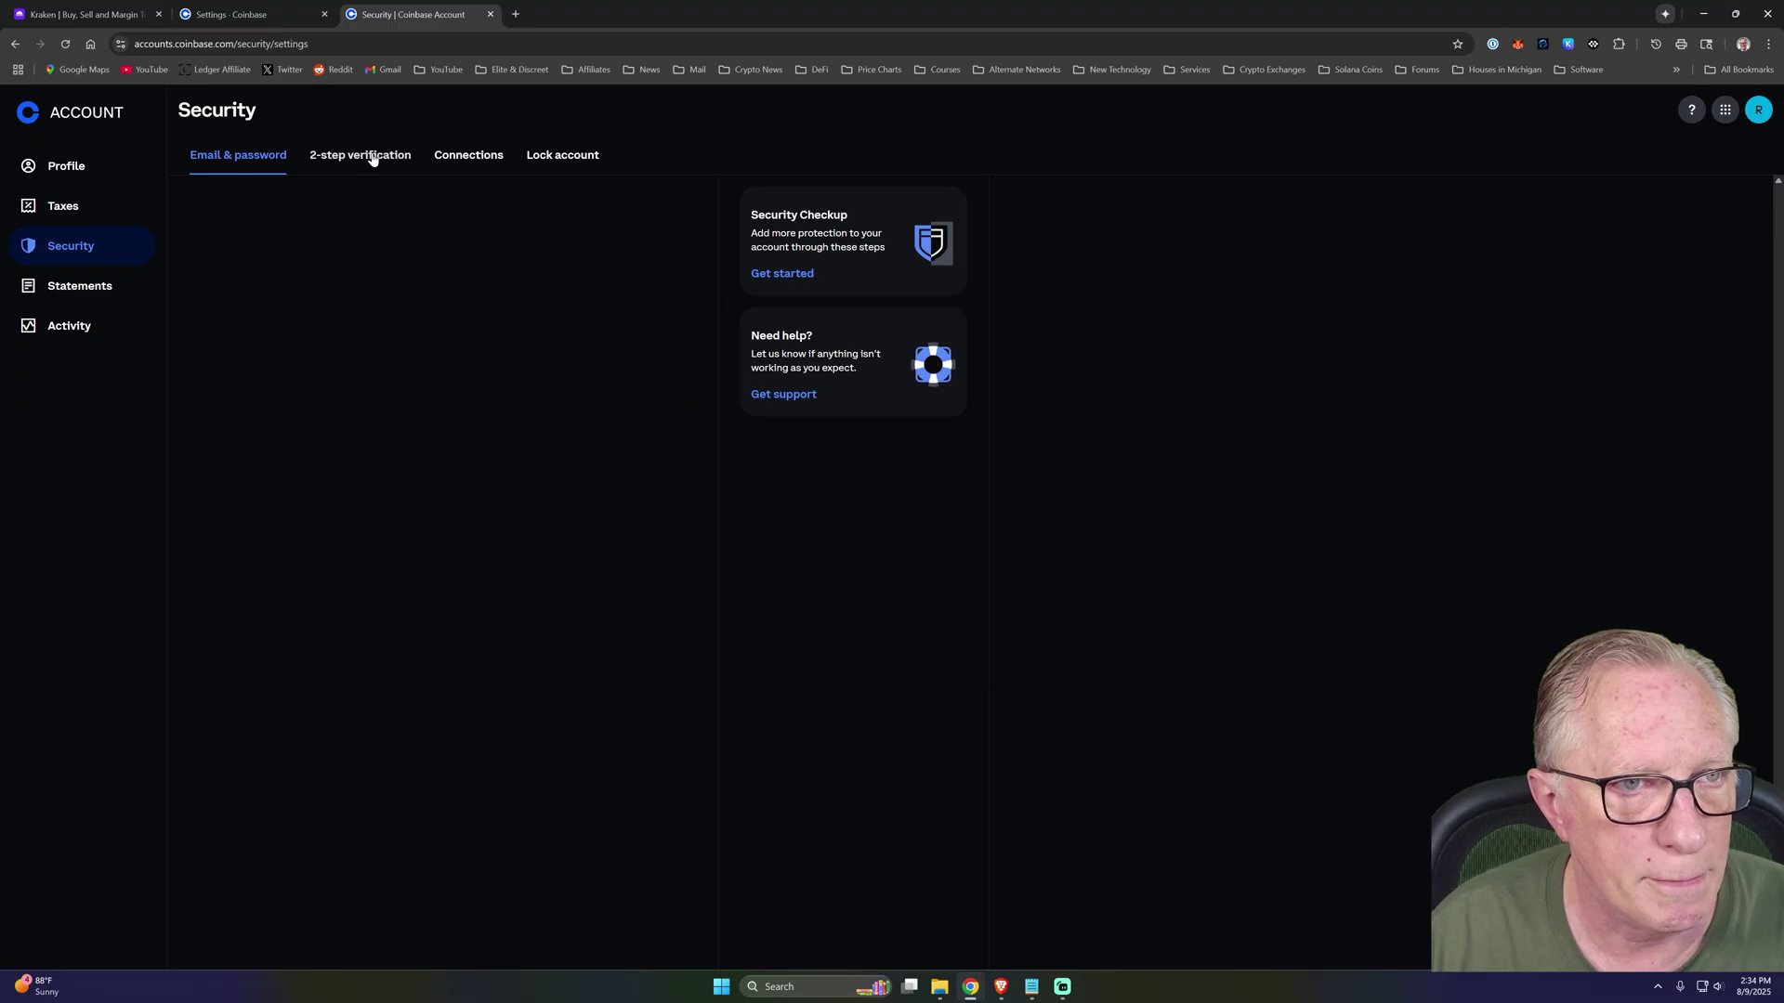
{"action": "left_click", "coordinate": [371, 158]}
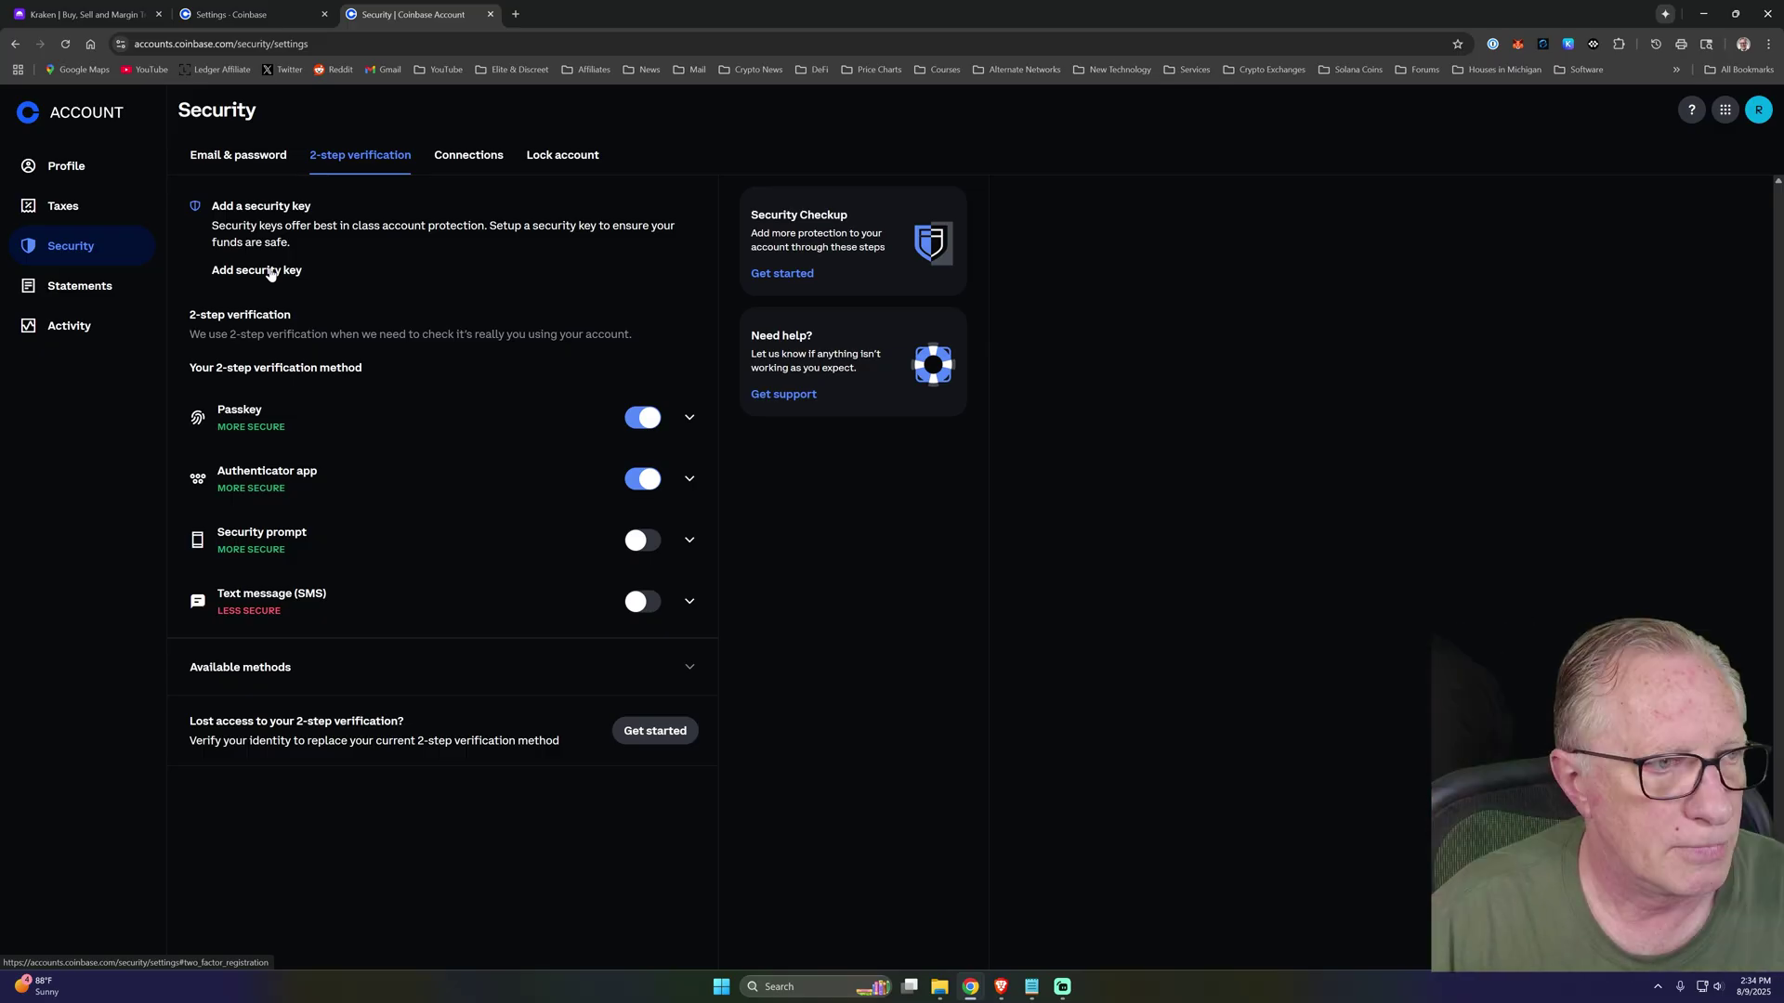
{"action": "left_click", "coordinate": [270, 272]}
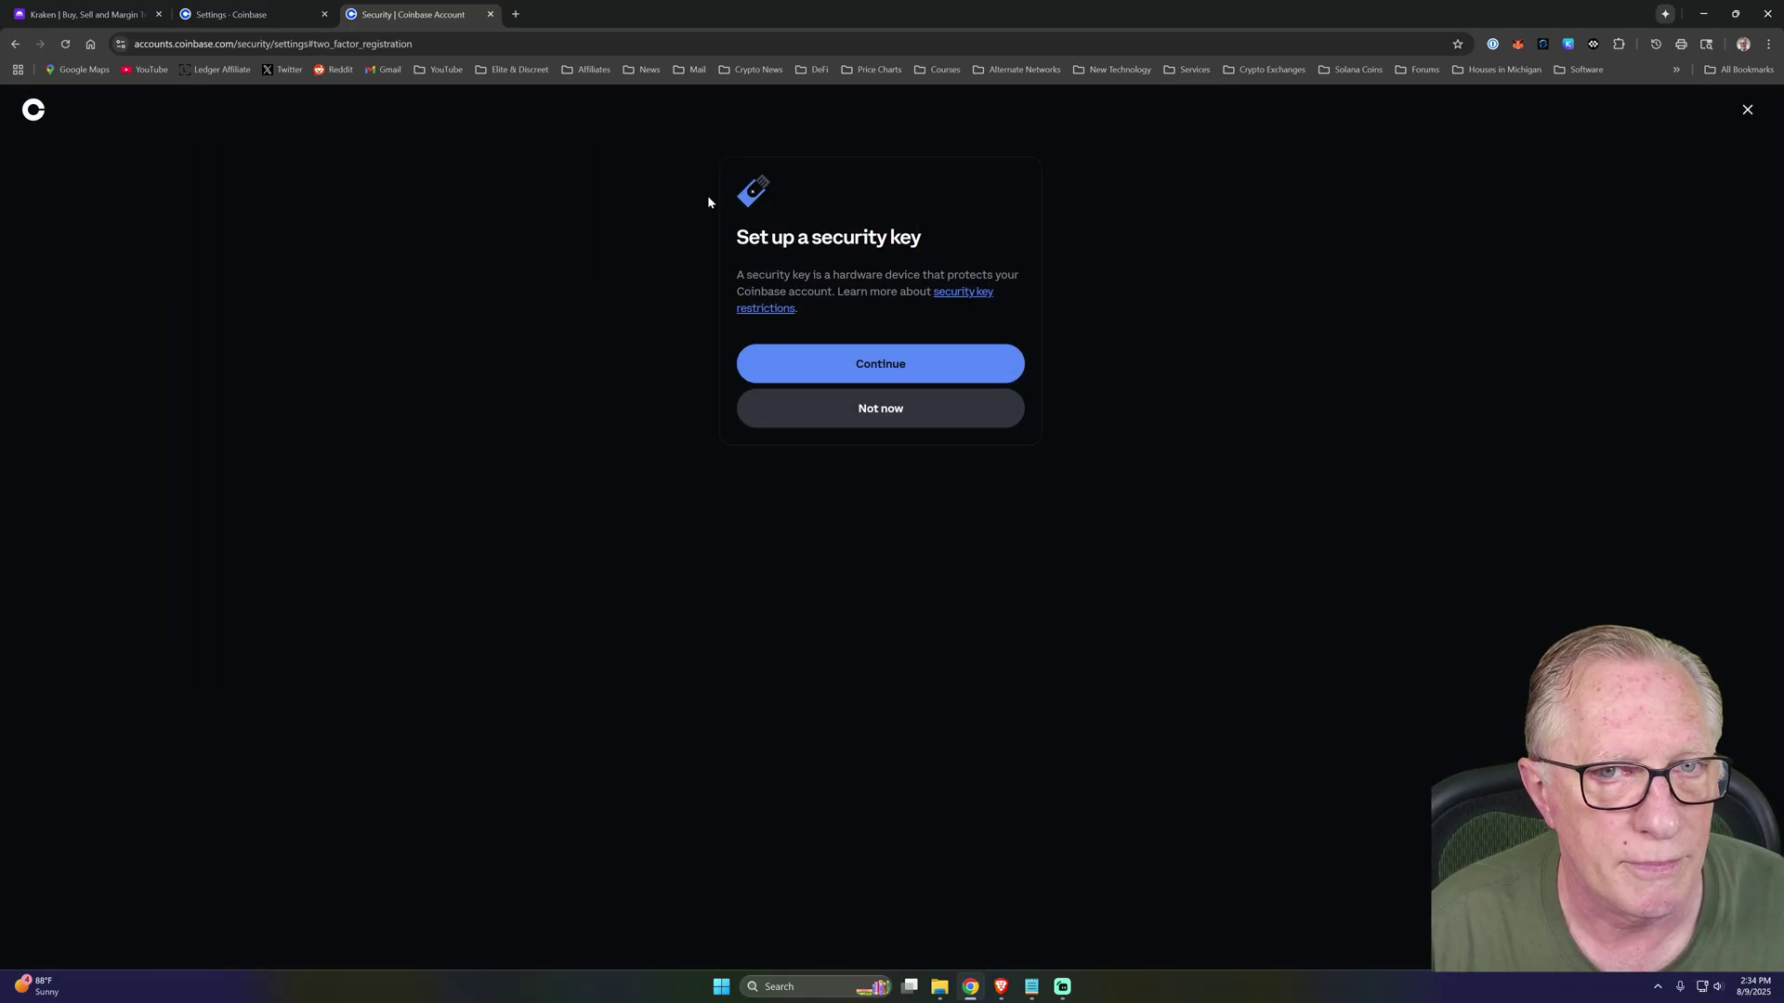
Try registering the security key on Coinbase with its PIN, dismiss the unrecognised-key error, and close the tab.
{"action": "left_click", "coordinate": [894, 361]}
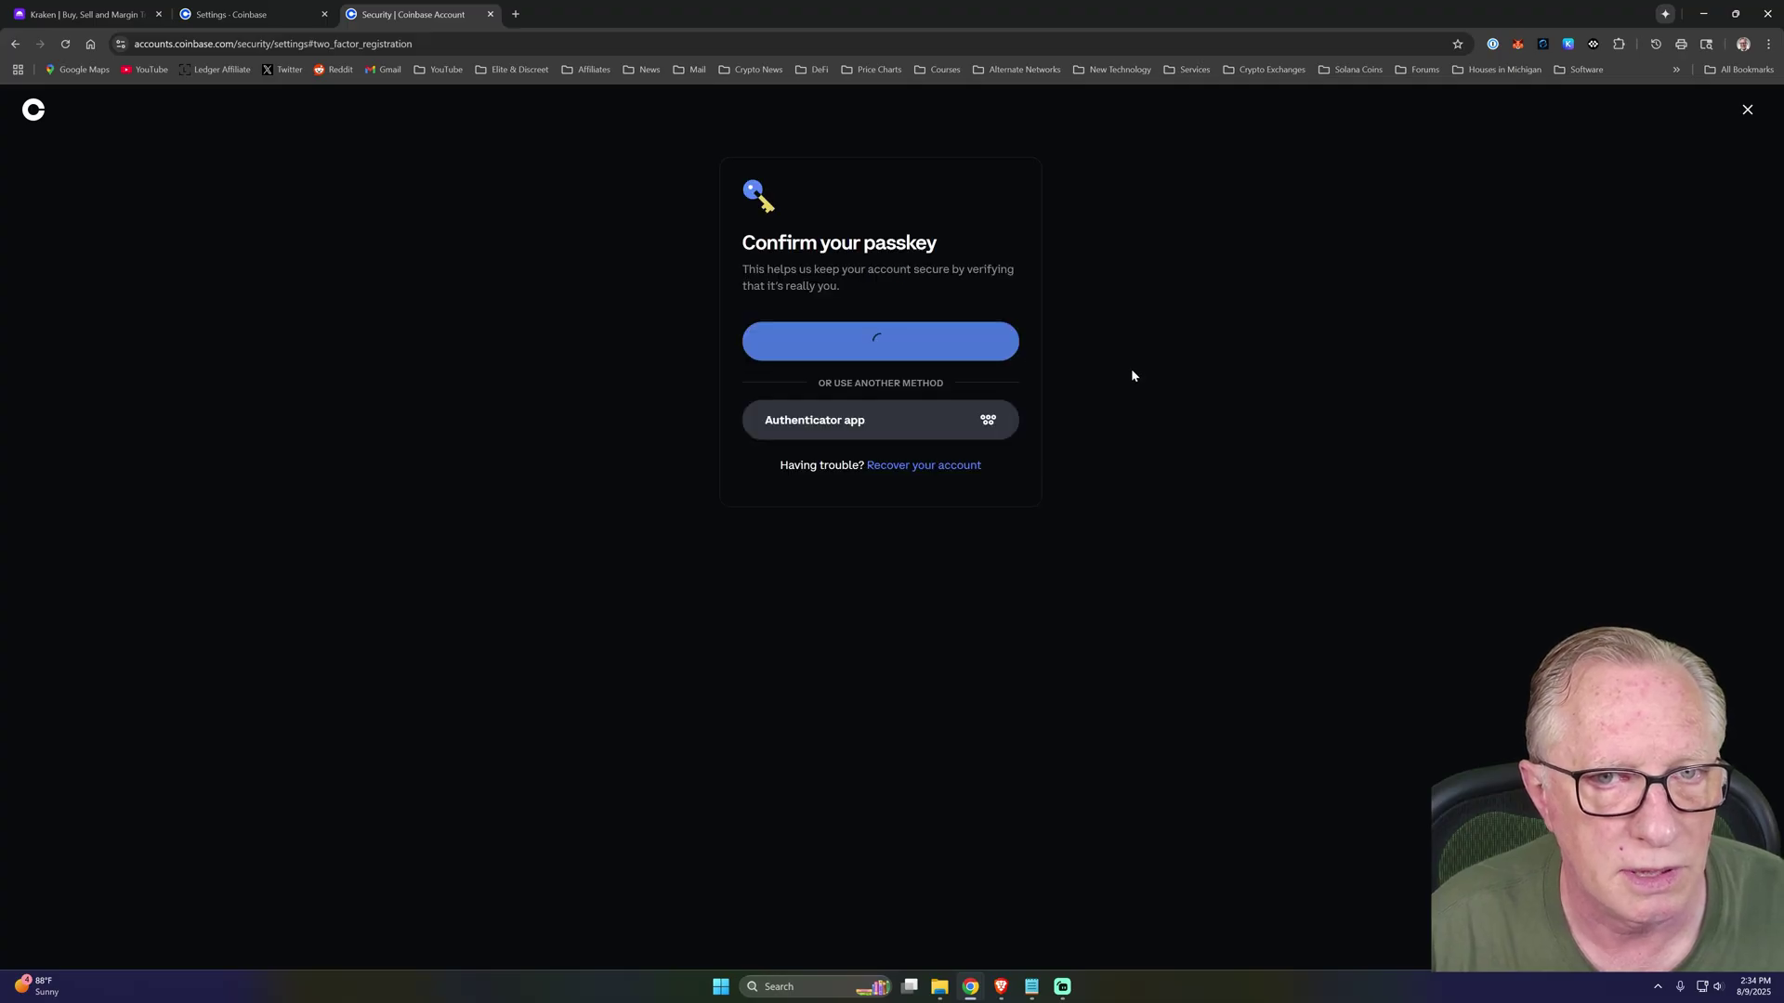
{"action": "left_click", "coordinate": [834, 580]}
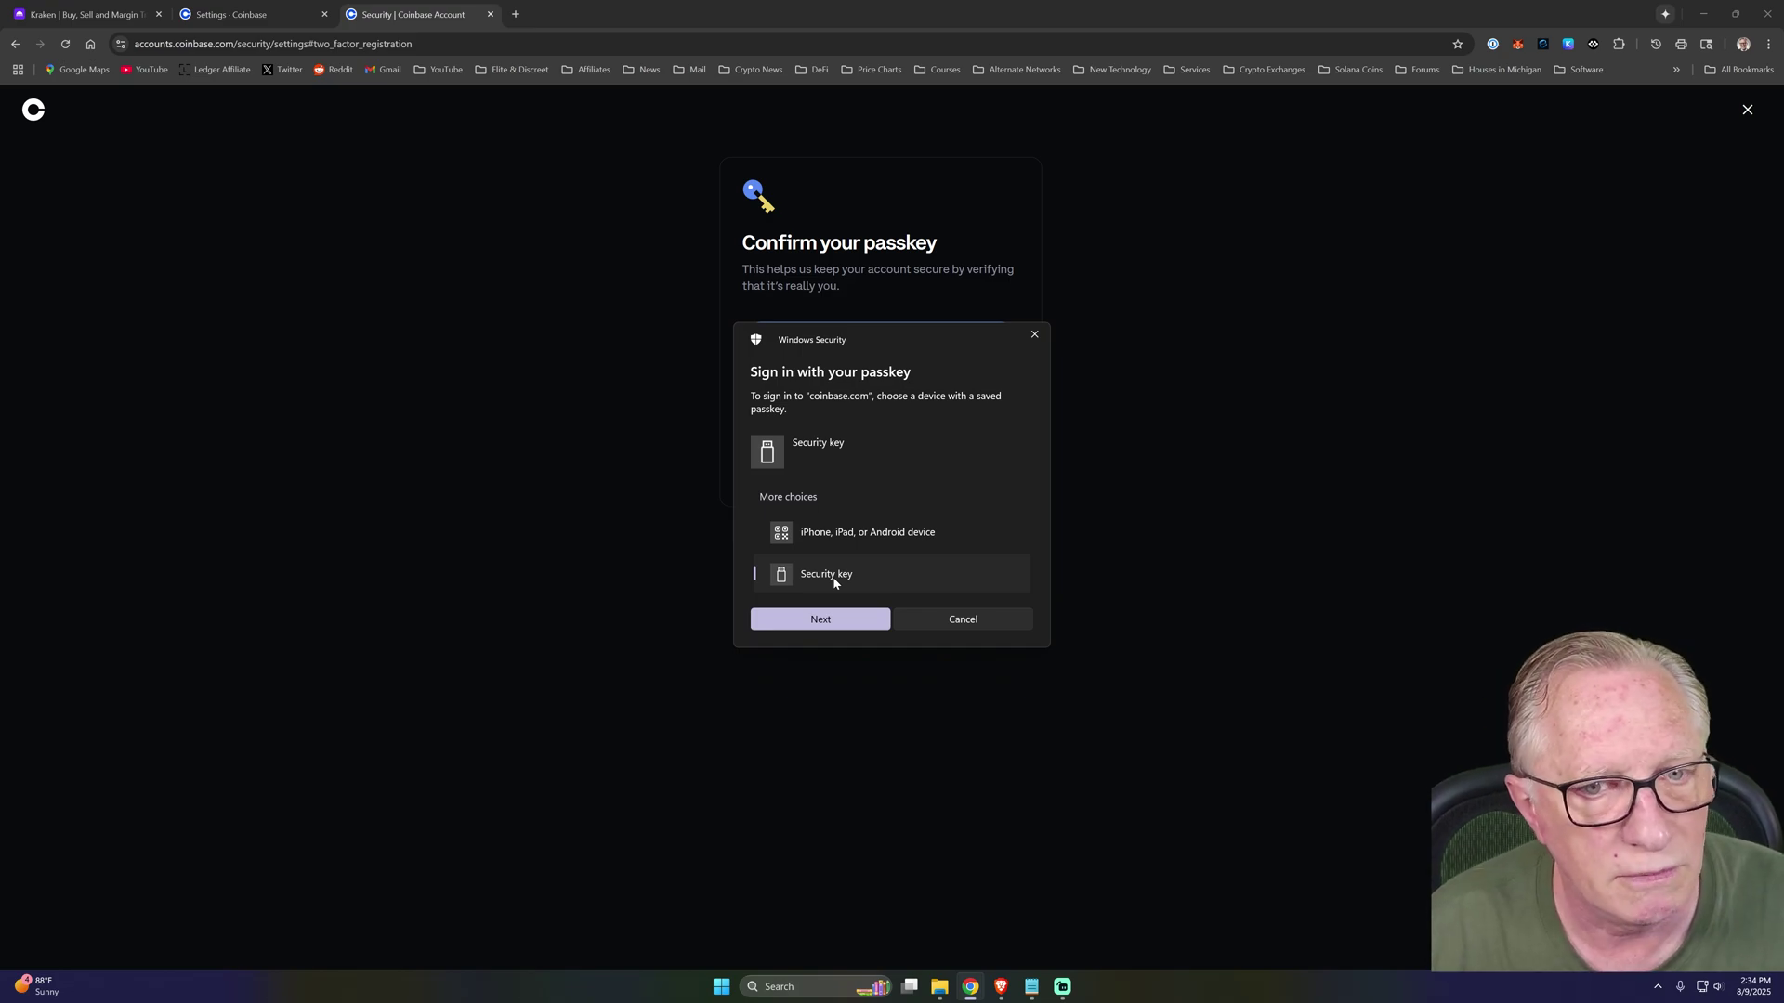
{"action": "left_click", "coordinate": [814, 619]}
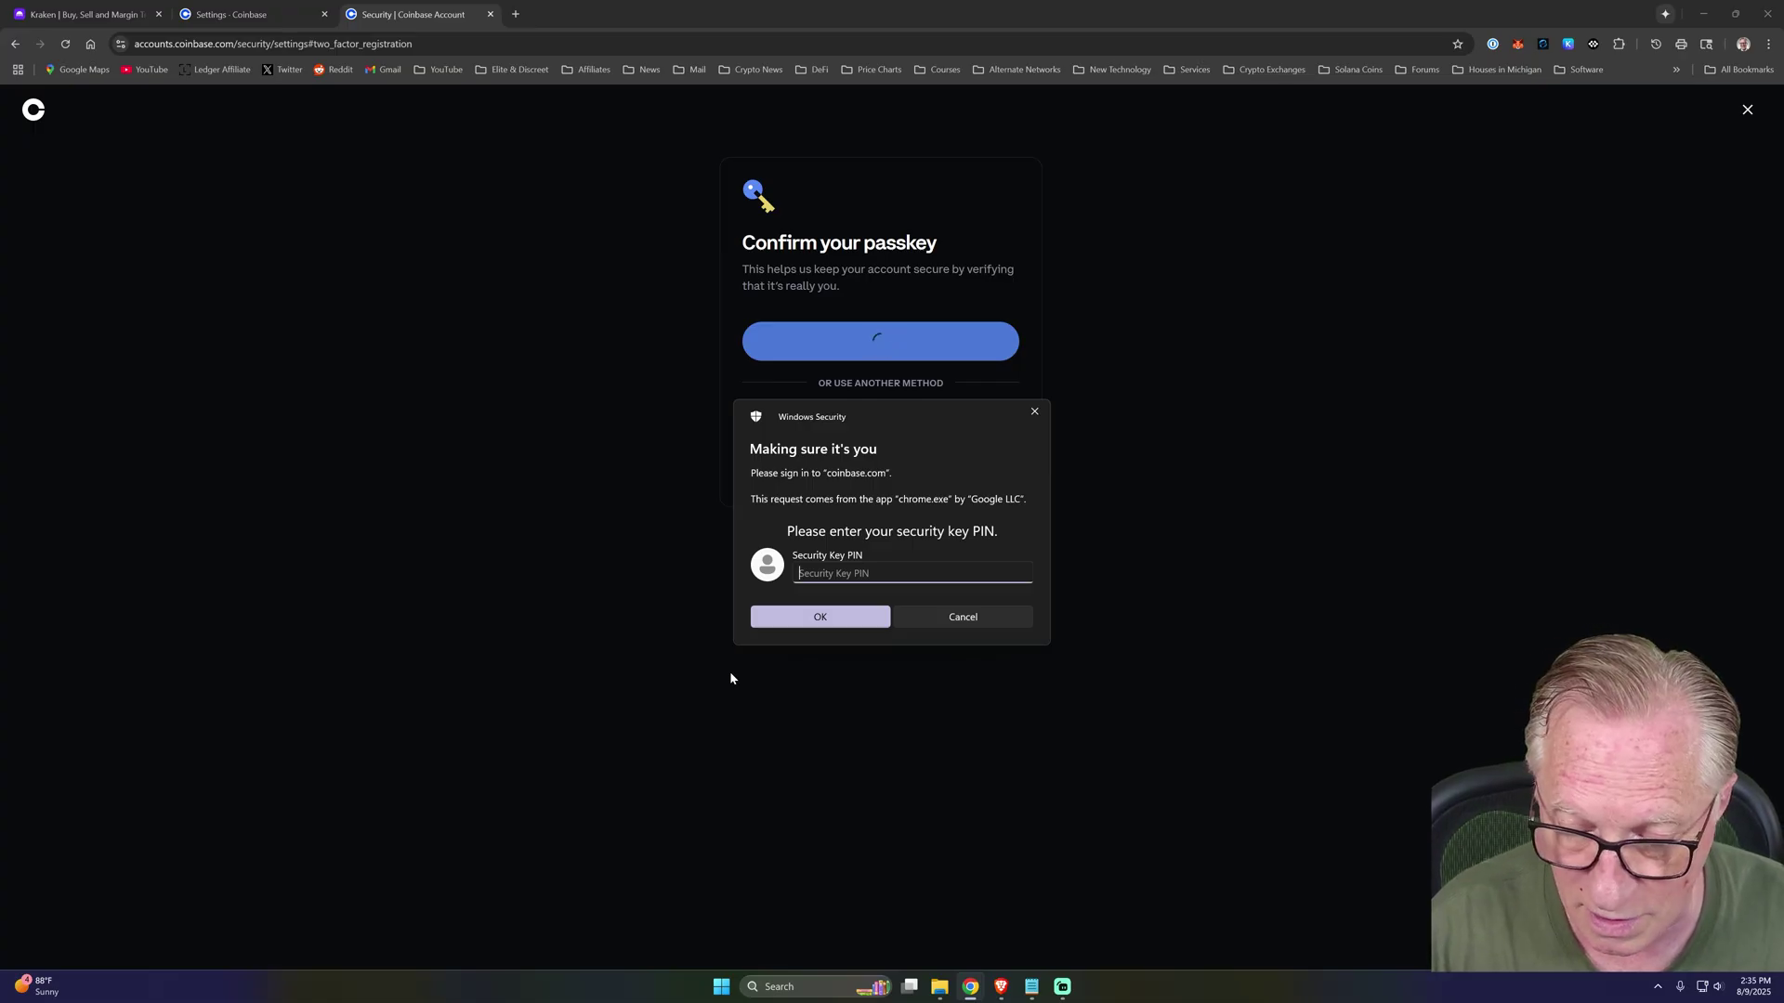
{"action": "type", "text": "•••••••"}
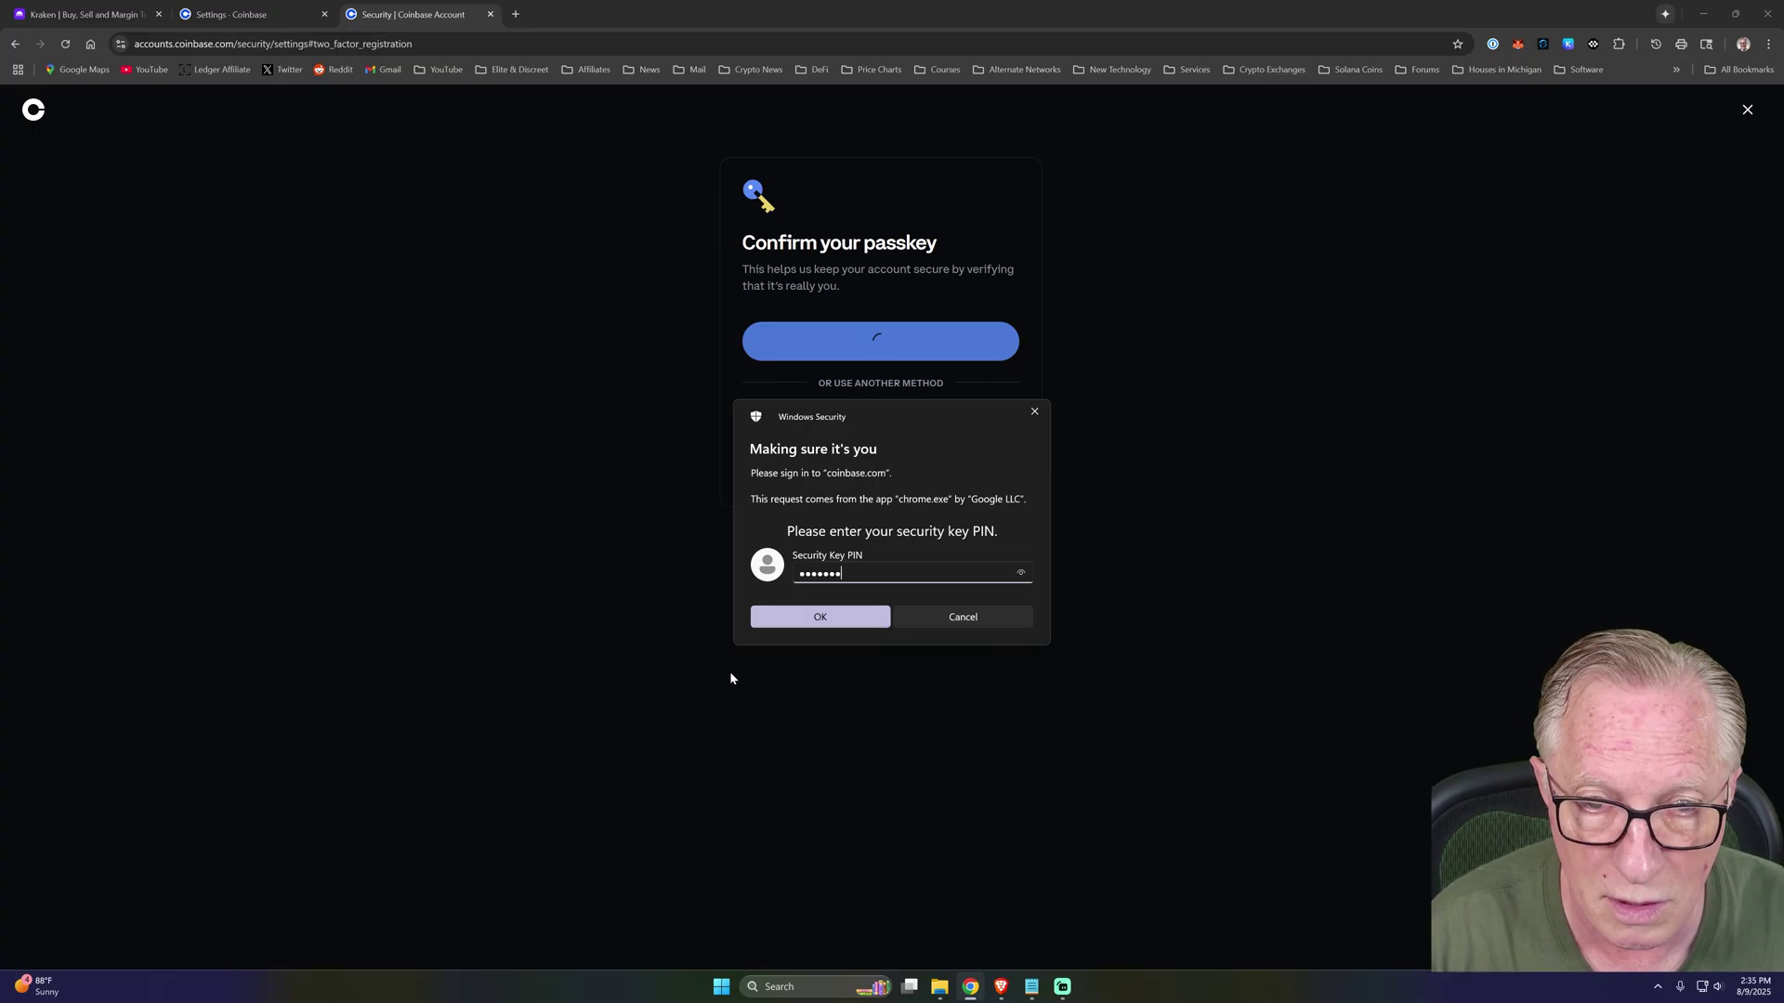
{"action": "key", "text": "Return"}
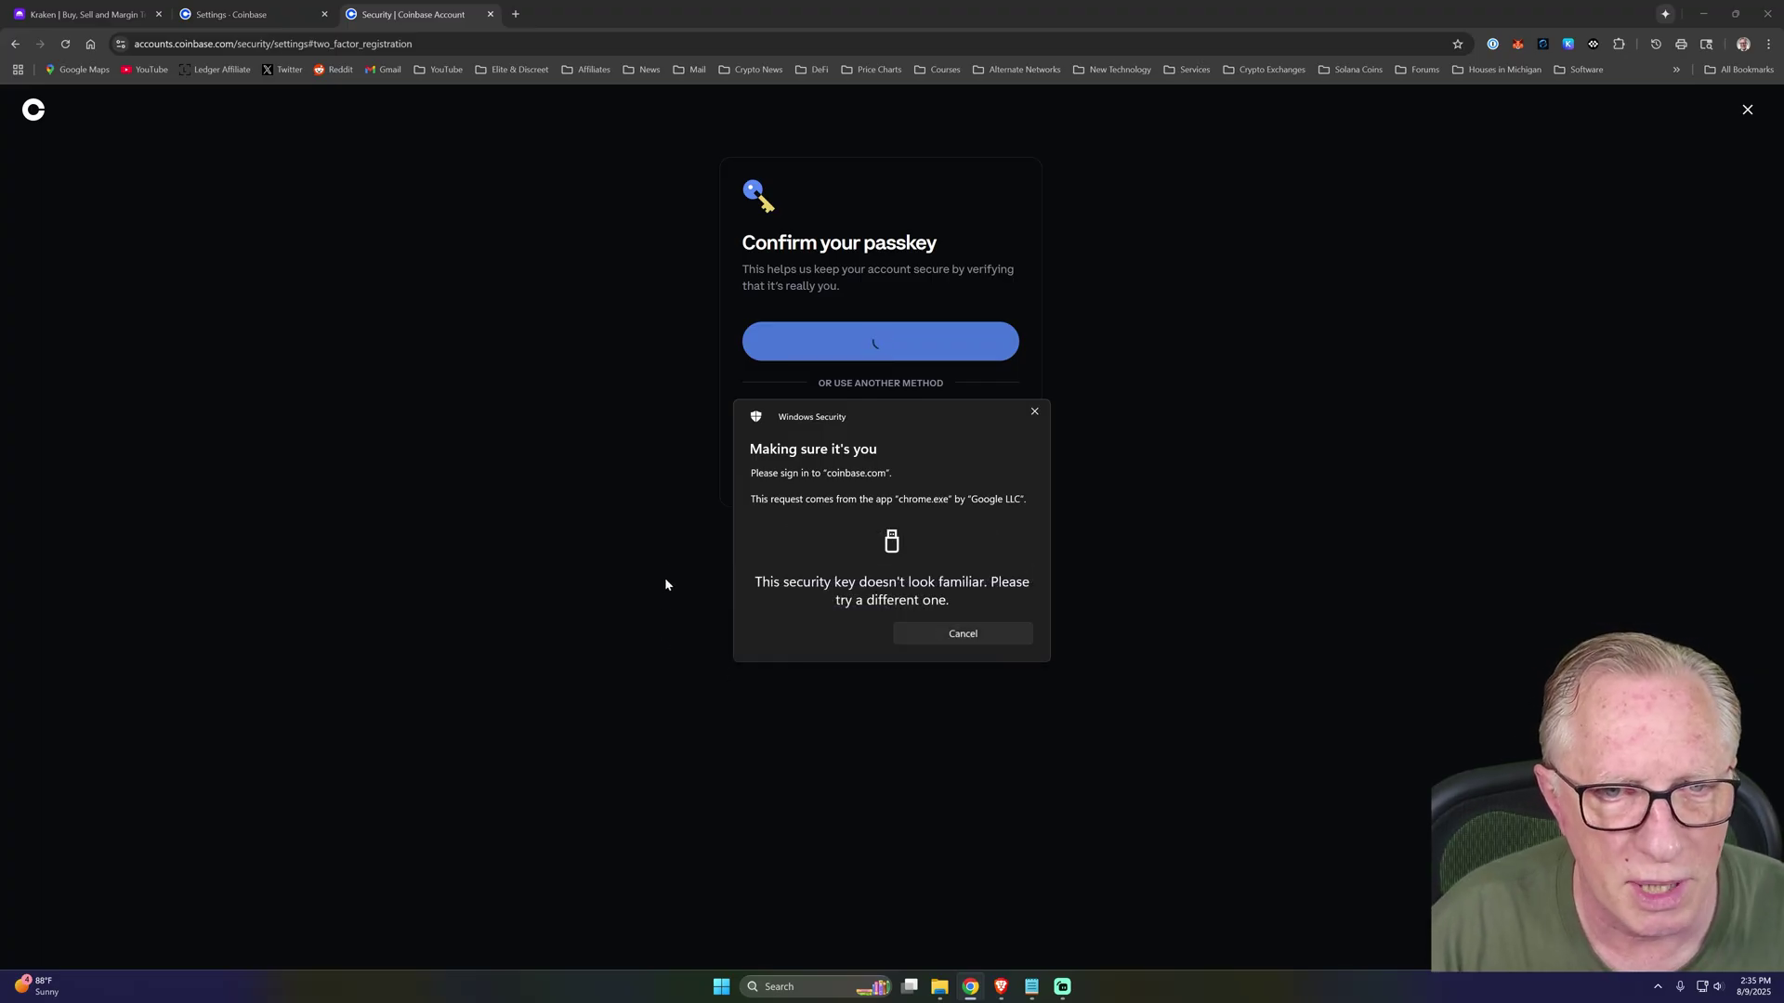
{"action": "left_click", "coordinate": [1034, 412]}
{"action": "key", "text": "ctrl+w"}
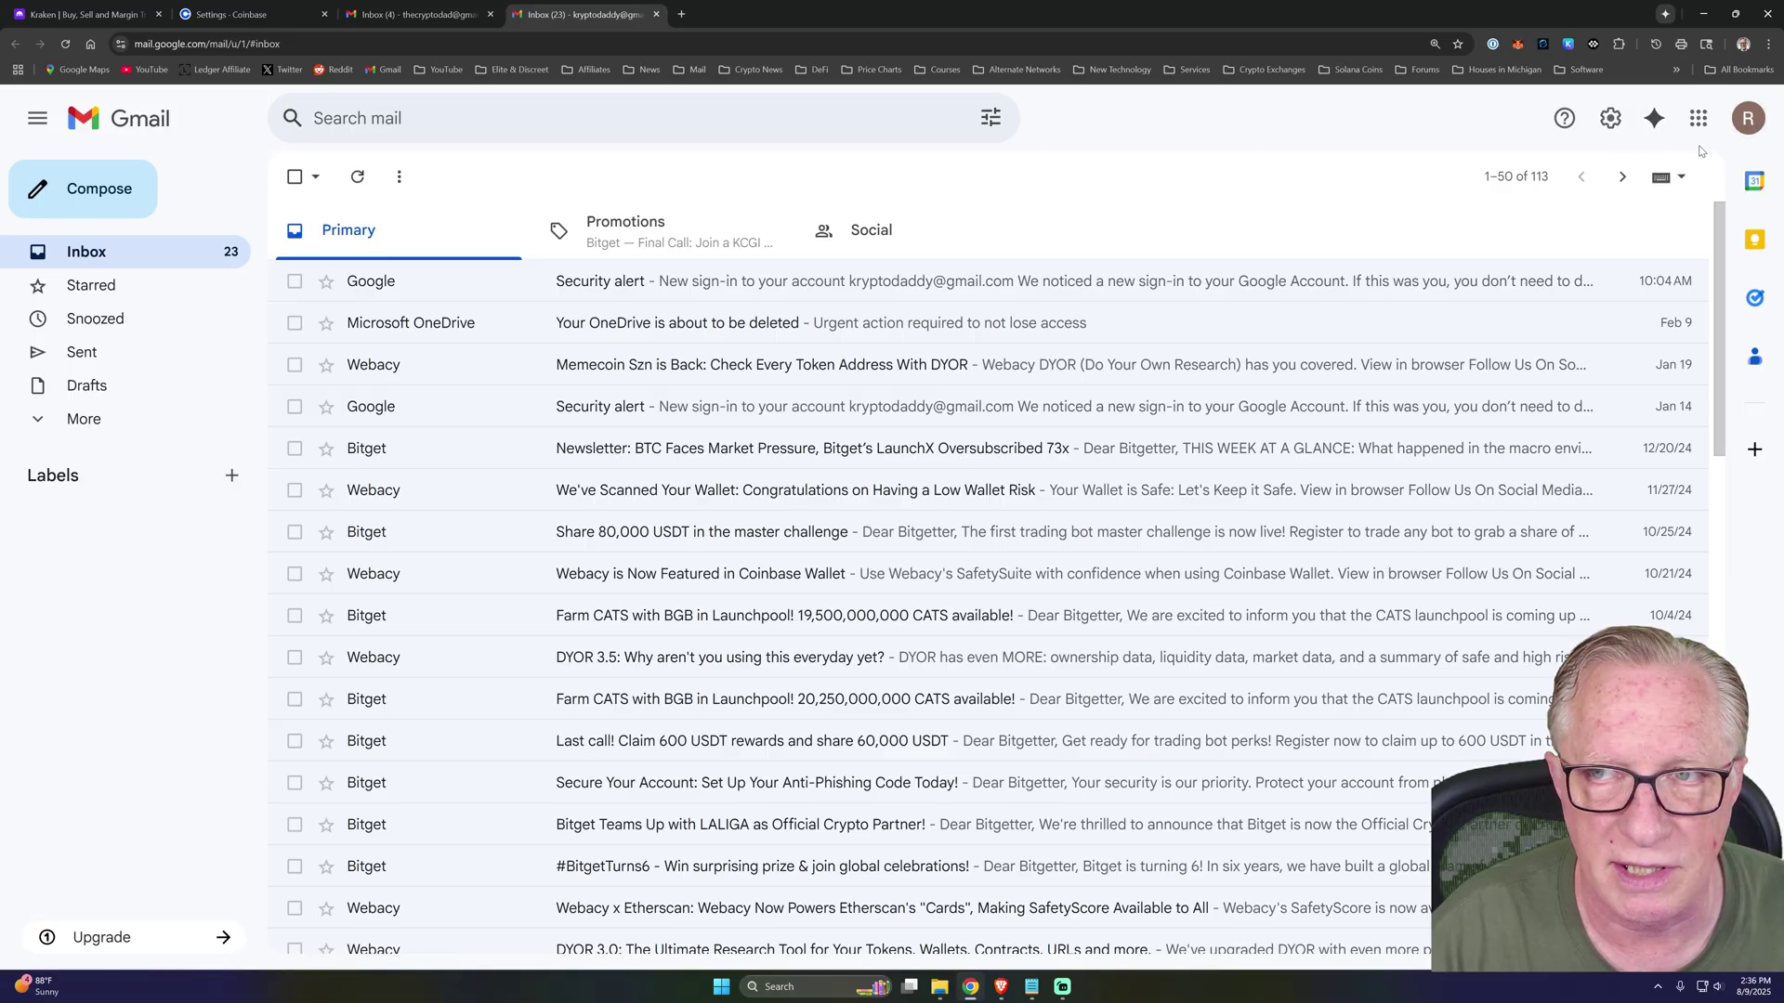
Open Google Account's Passkeys and security keys page, verifying with the saved password, and begin creating a passkey.
{"action": "left_click", "coordinate": [1749, 126]}
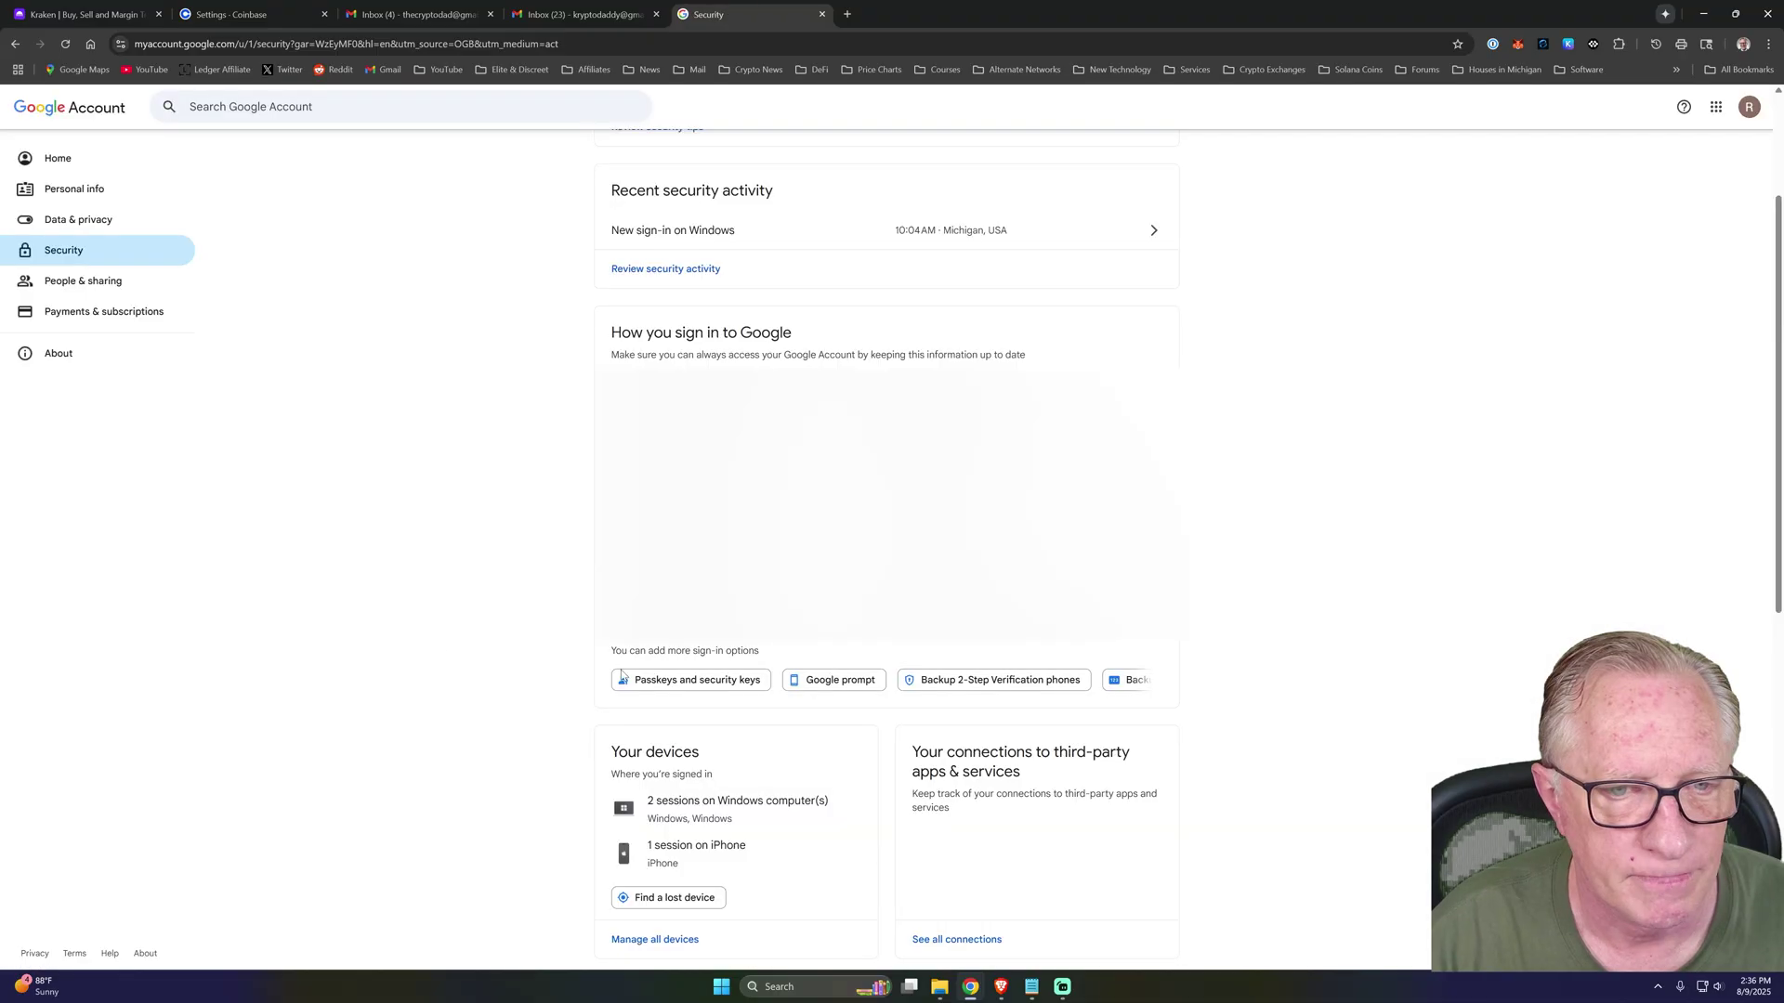
{"action": "left_click", "coordinate": [689, 681]}
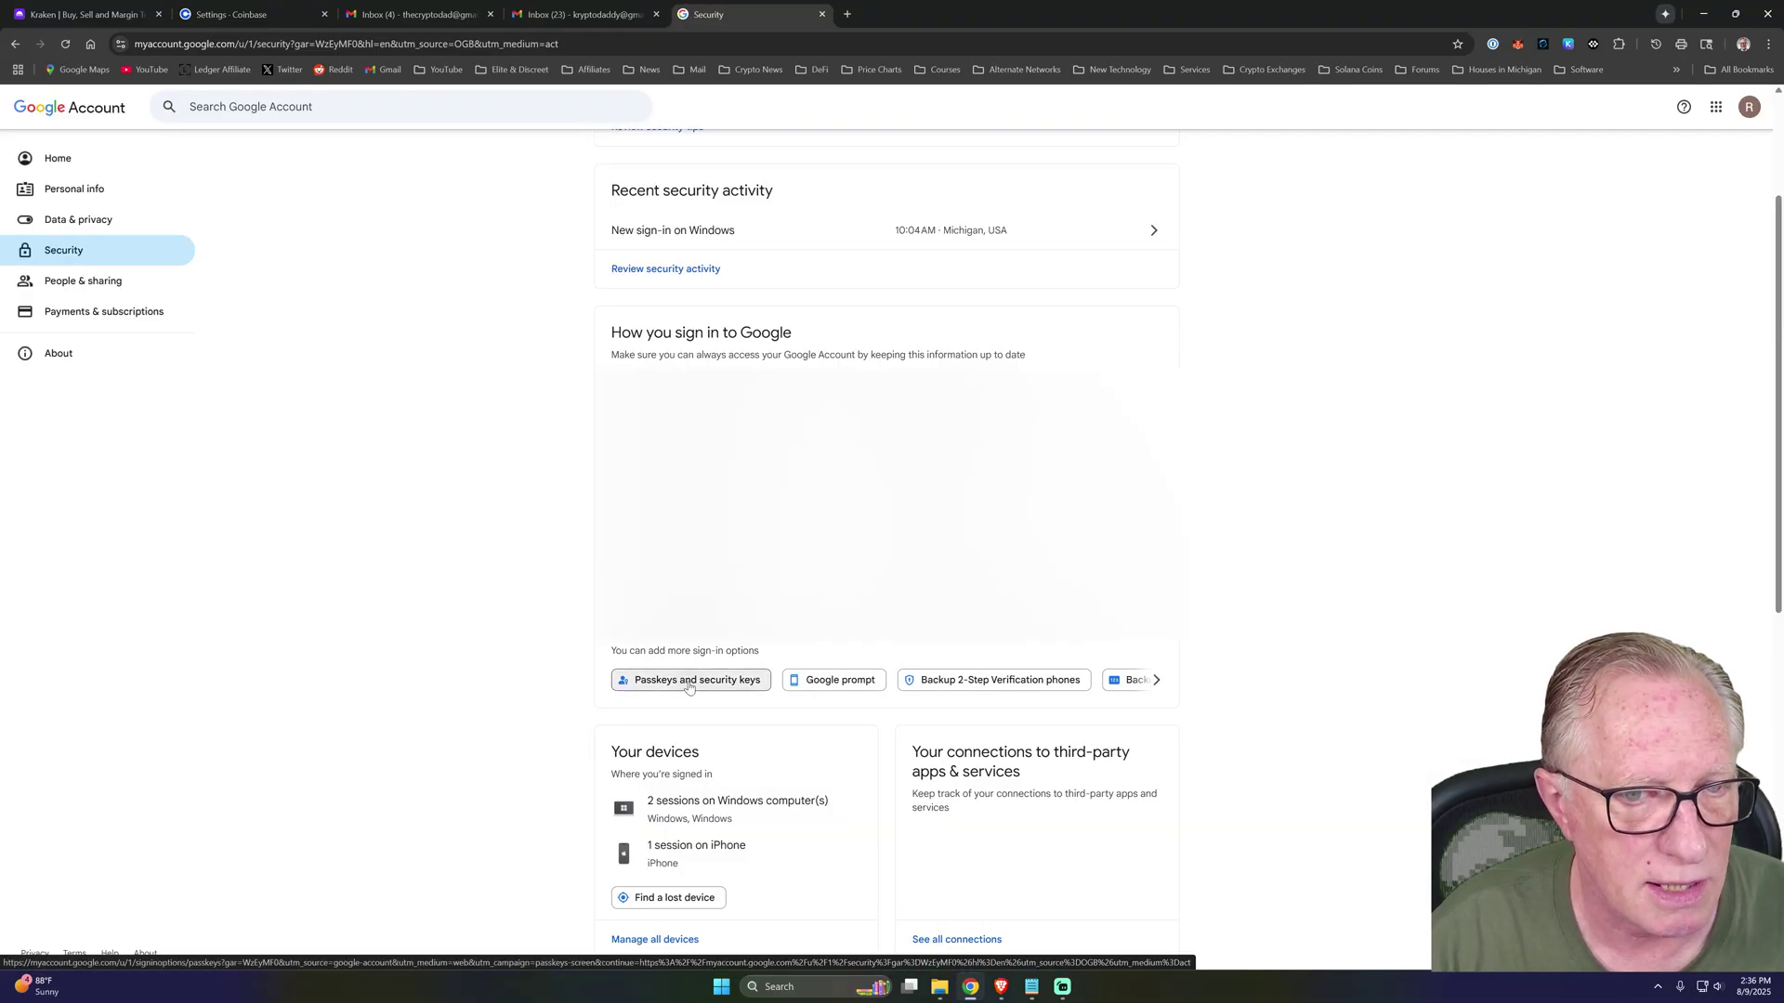
{"action": "left_click", "coordinate": [971, 557]}
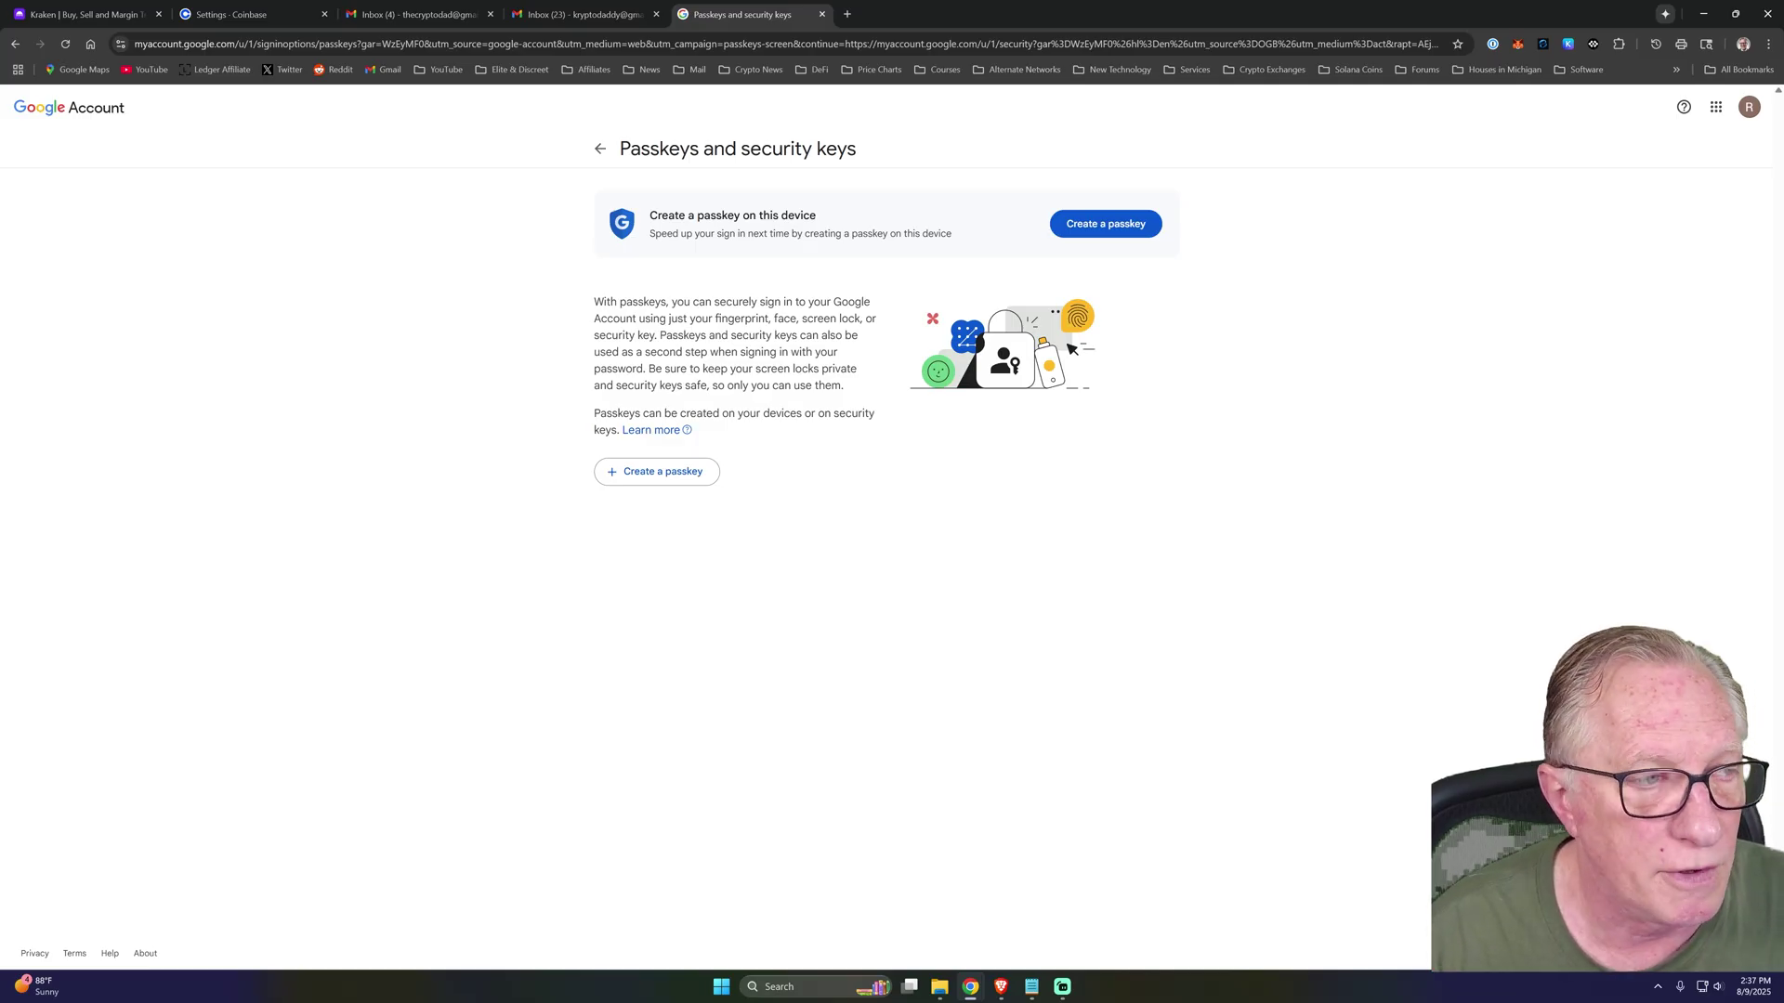
{"action": "left_click", "coordinate": [663, 481]}
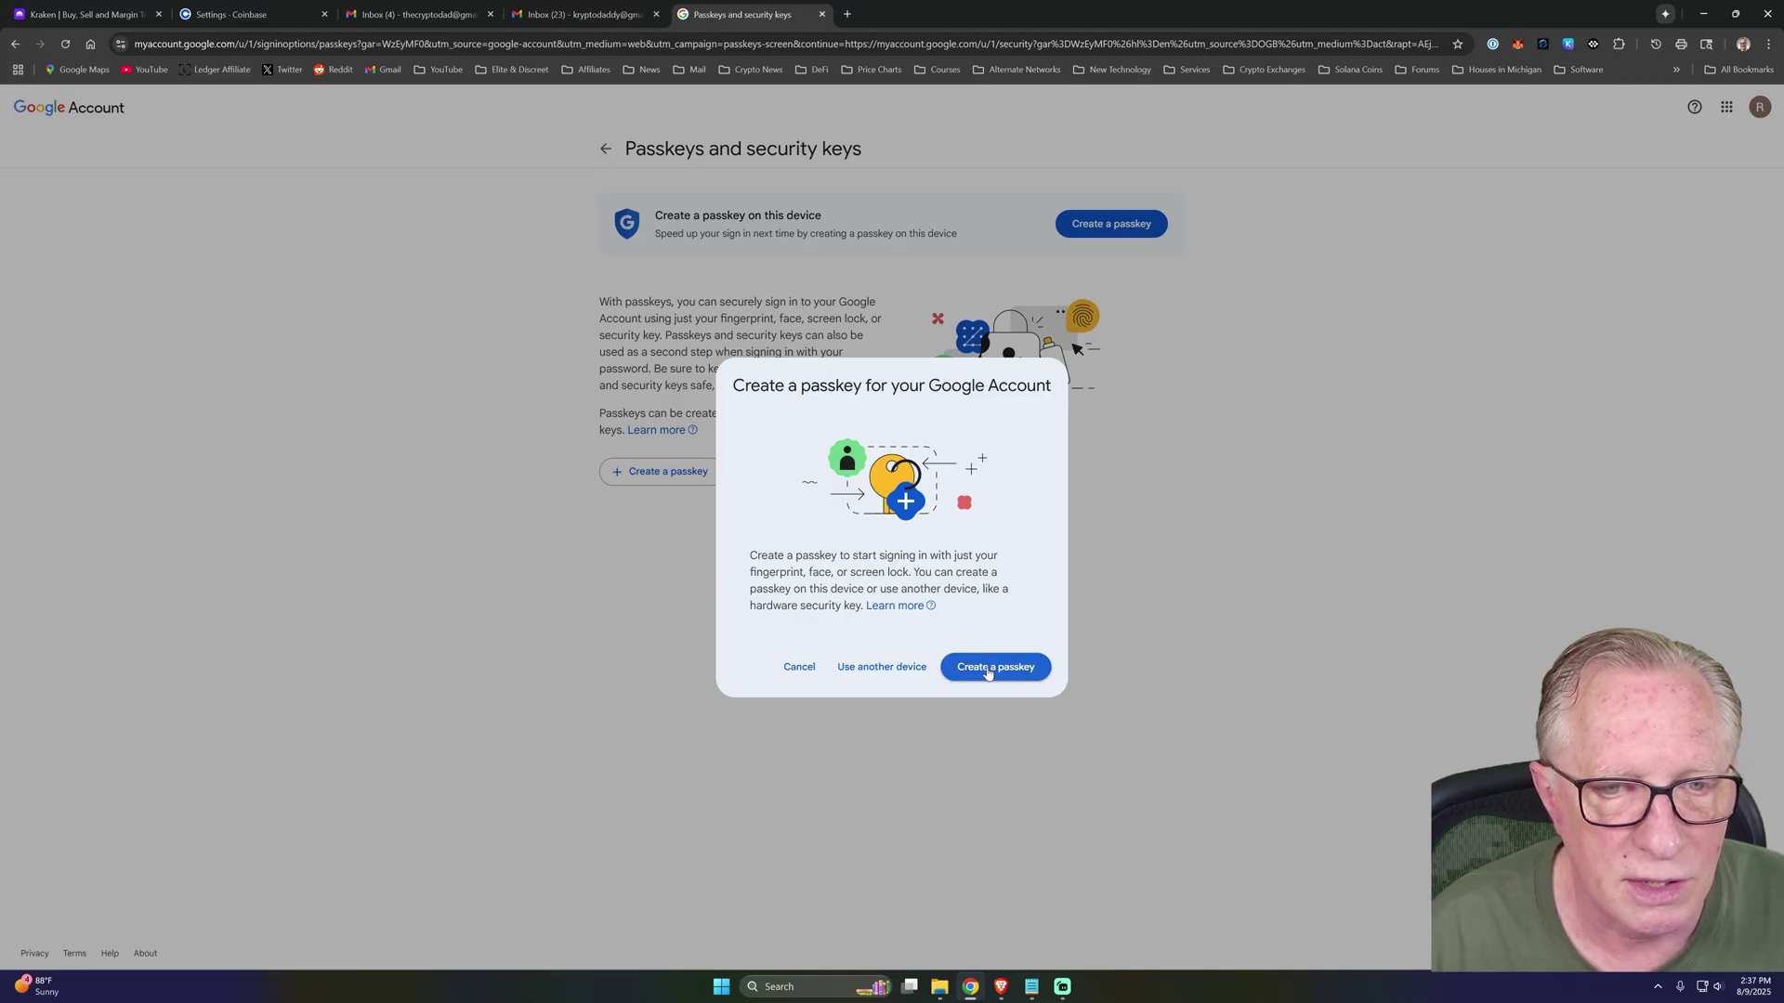
Create a Windows Hello passkey with the Windows PIN, skipping the password manager's save prompt.
{"action": "left_click", "coordinate": [995, 669]}
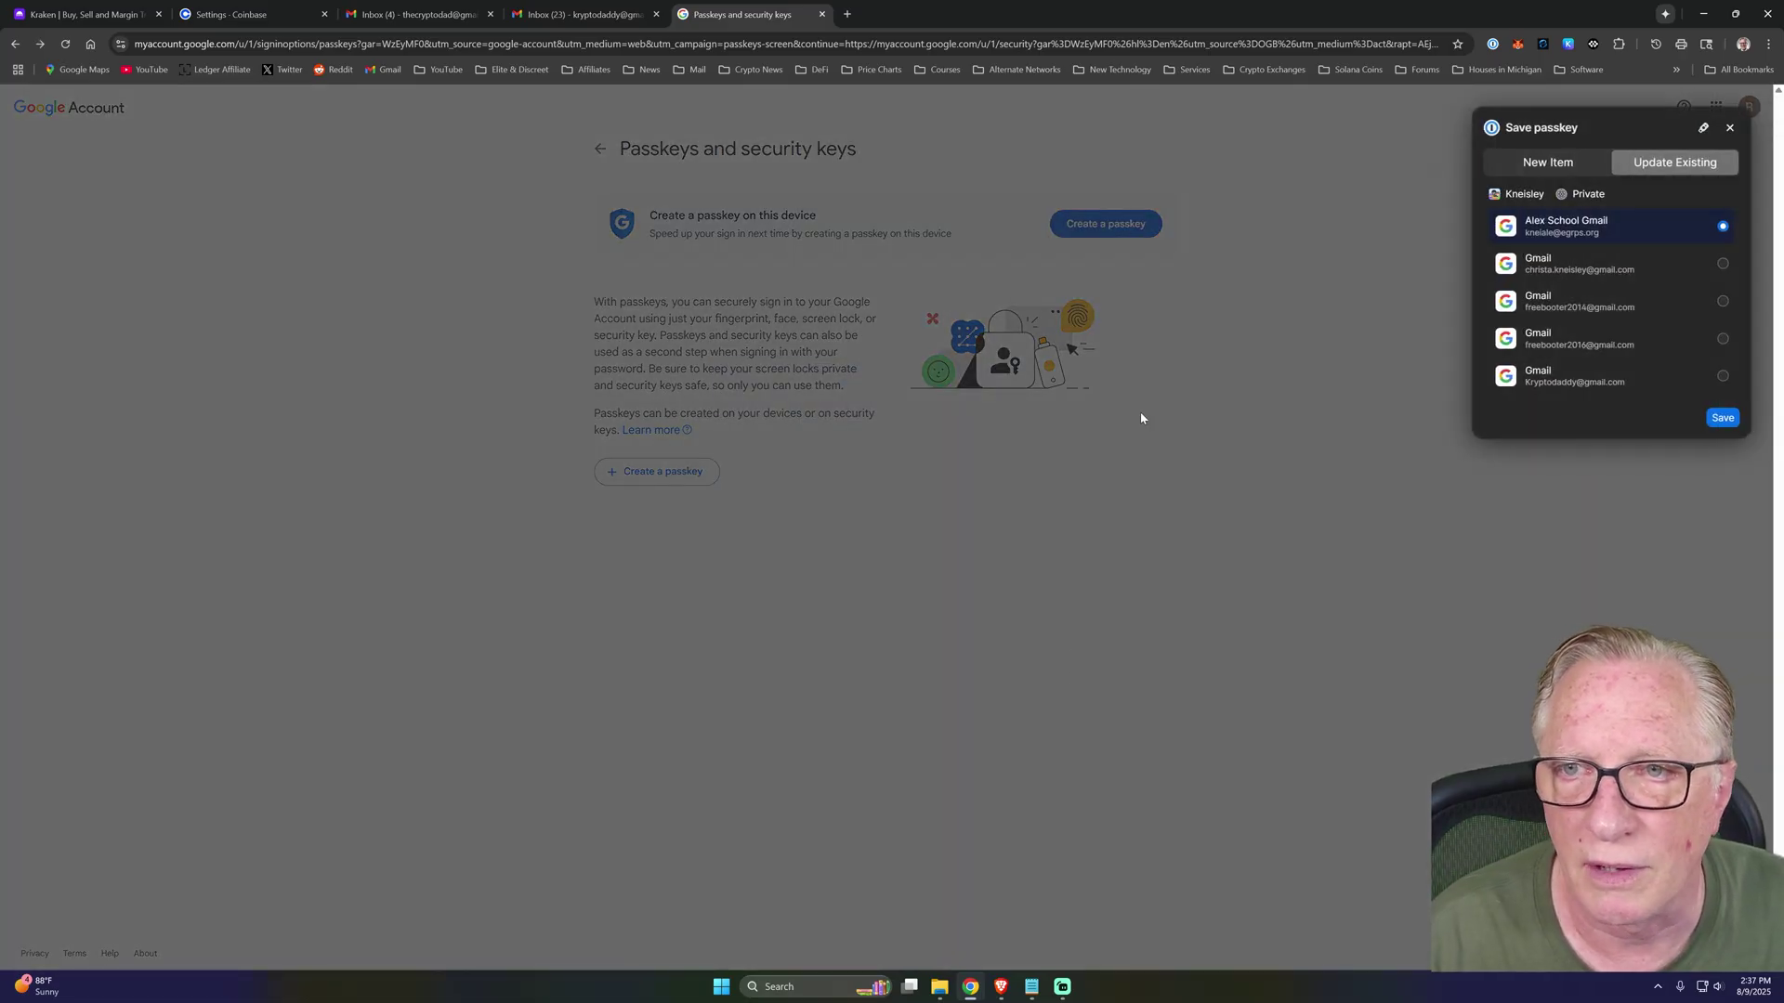
{"action": "left_click", "coordinate": [1730, 129]}
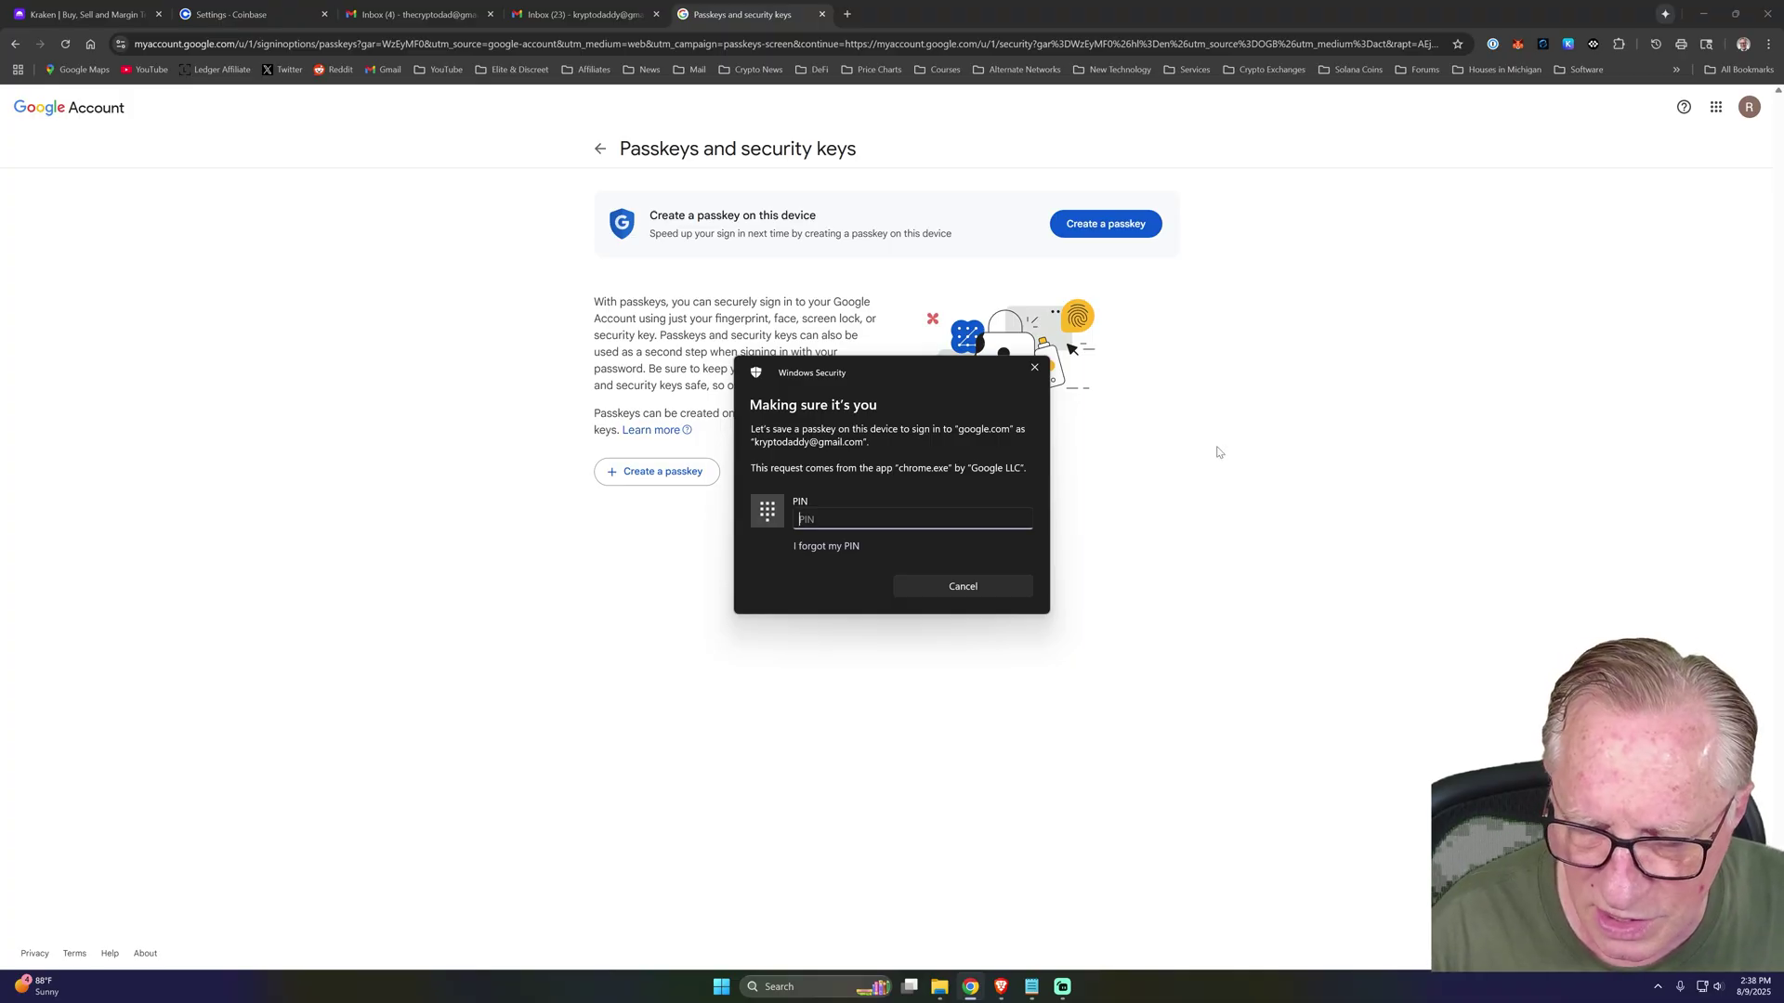
{"action": "type", "text": "••••"}
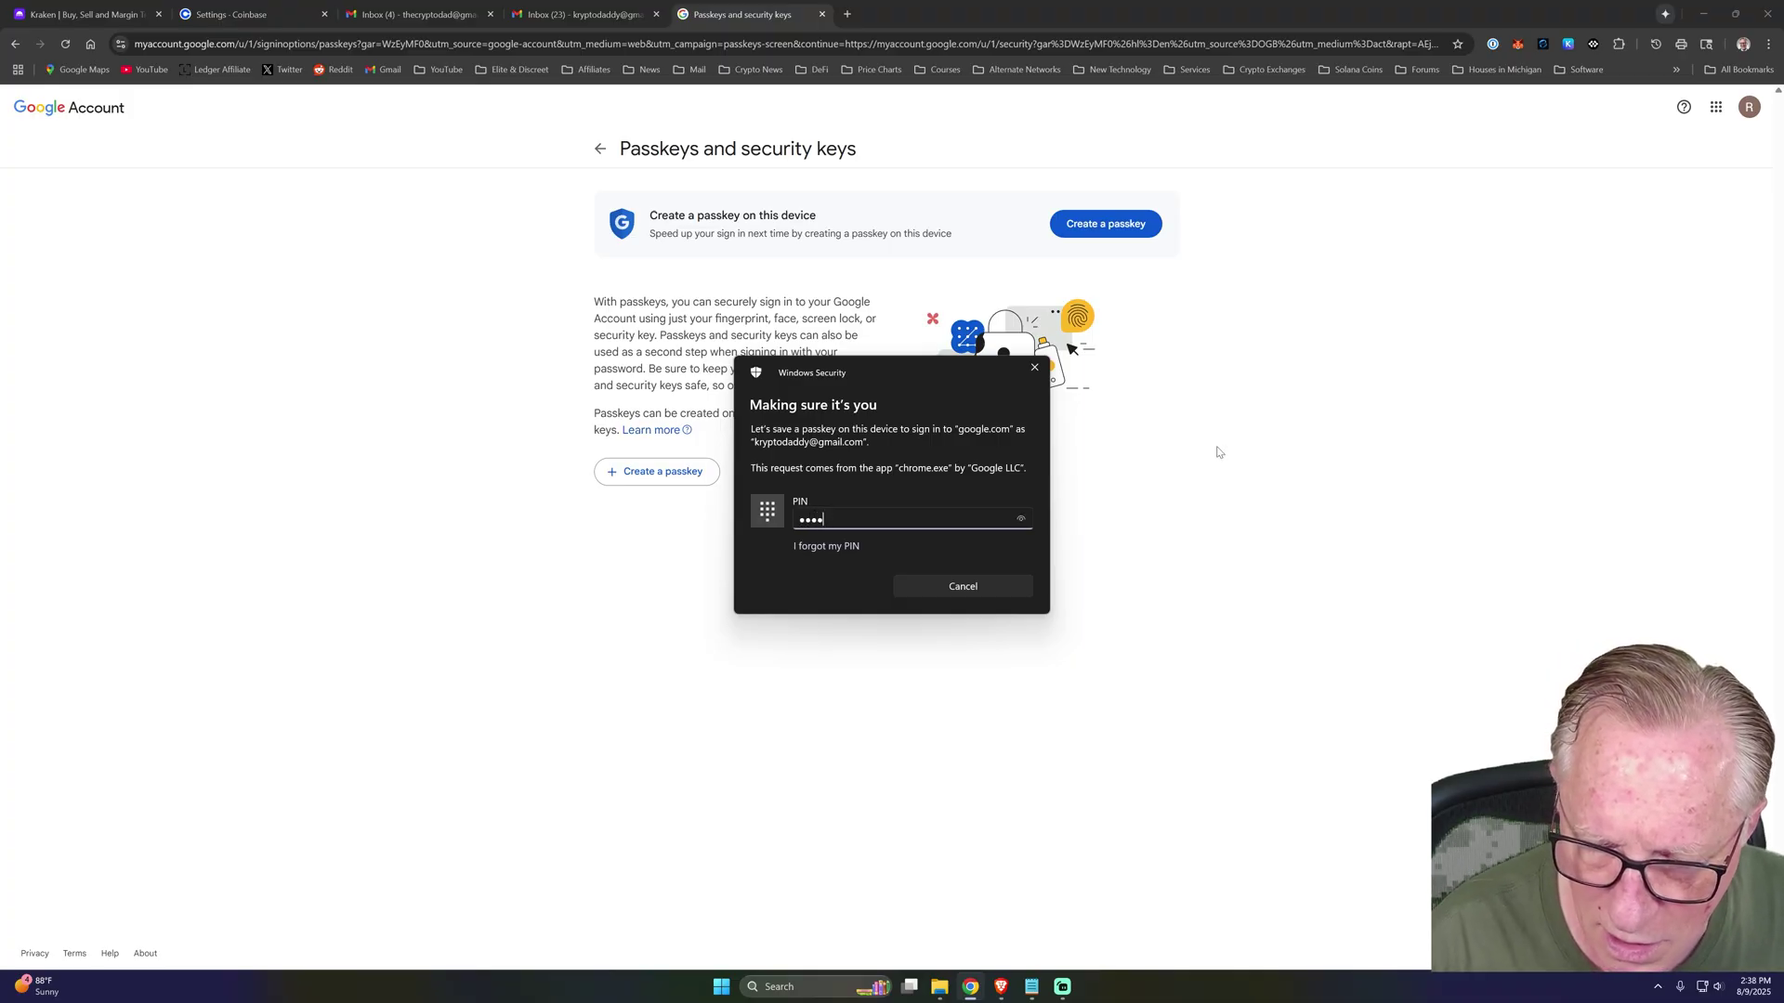
{"action": "type", "text": "••"}
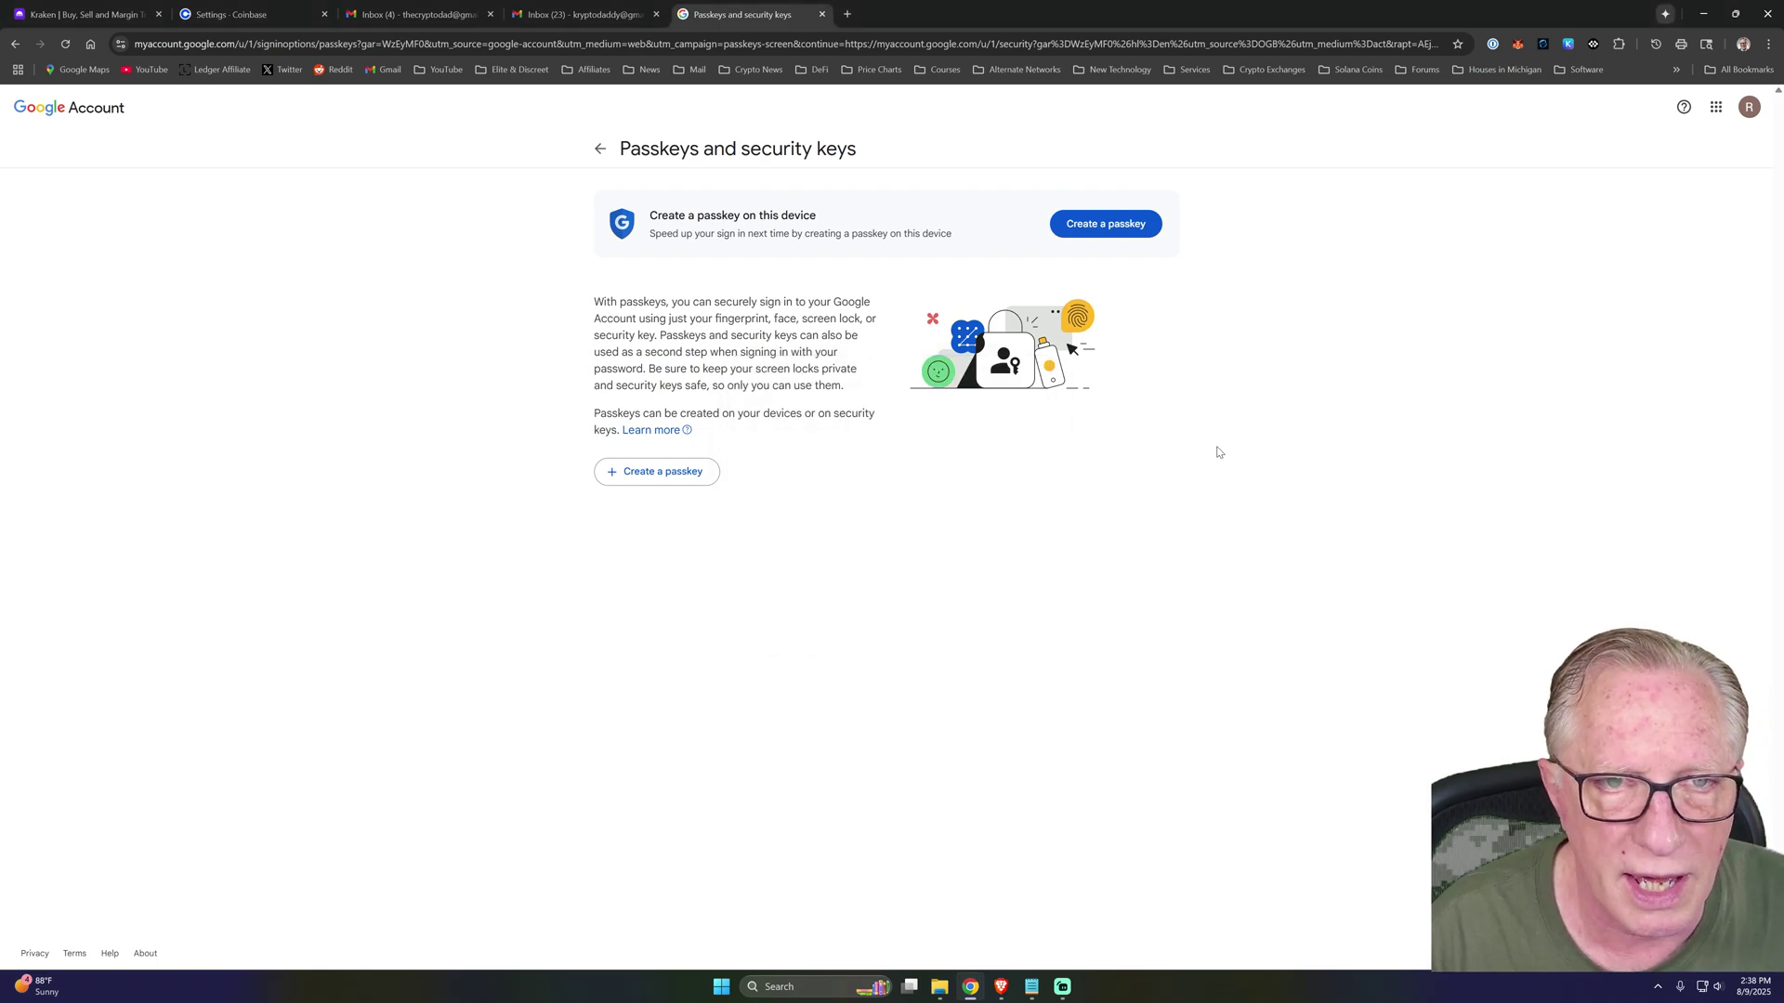
{"action": "left_click", "coordinate": [973, 566]}
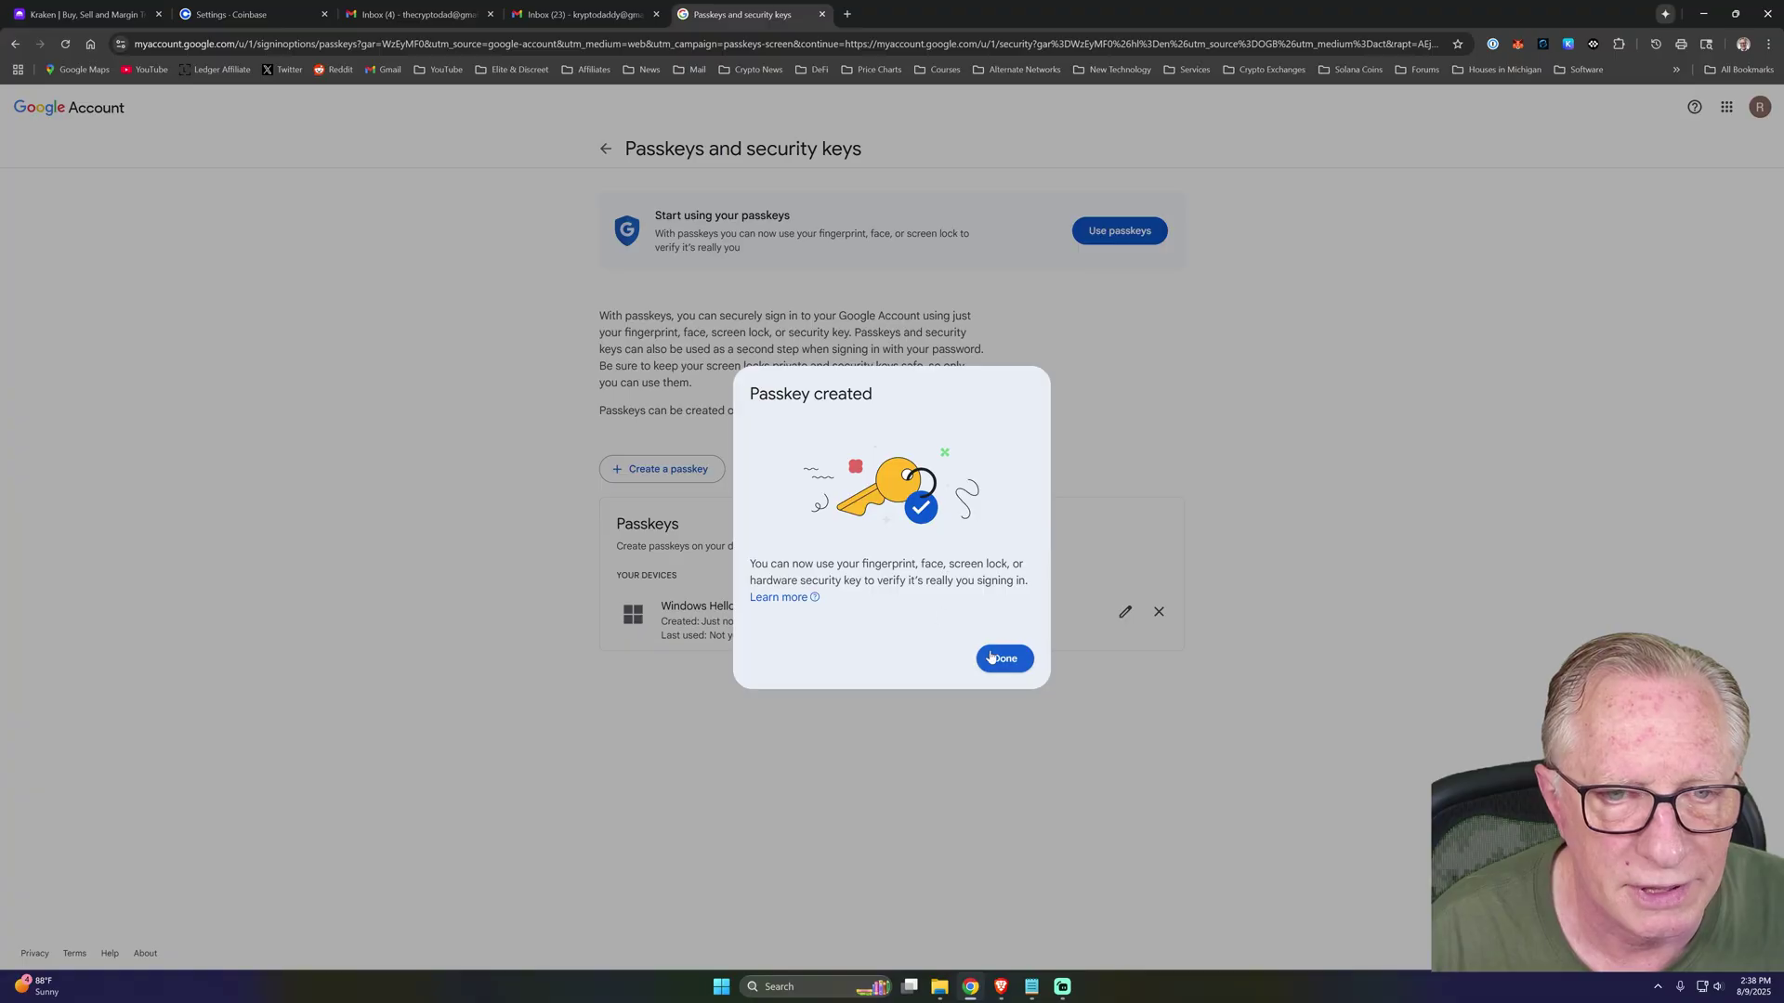
{"action": "left_click", "coordinate": [1005, 660]}
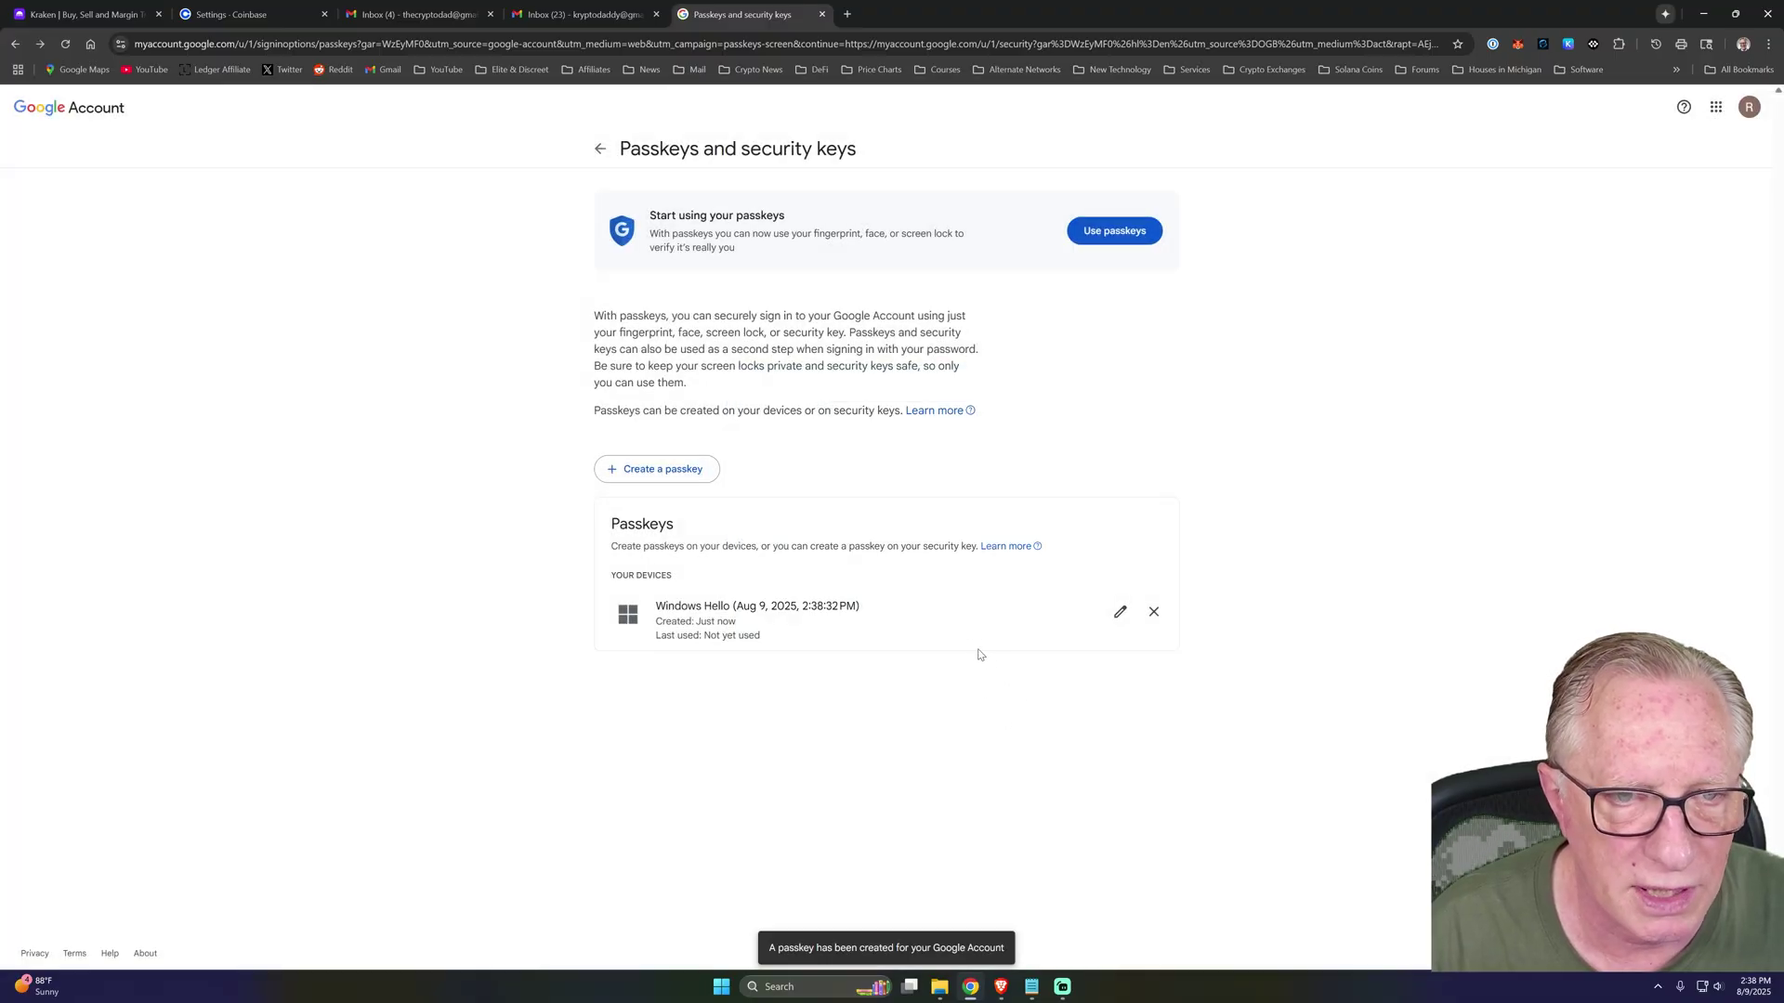
{"action": "left_click", "coordinate": [666, 474]}
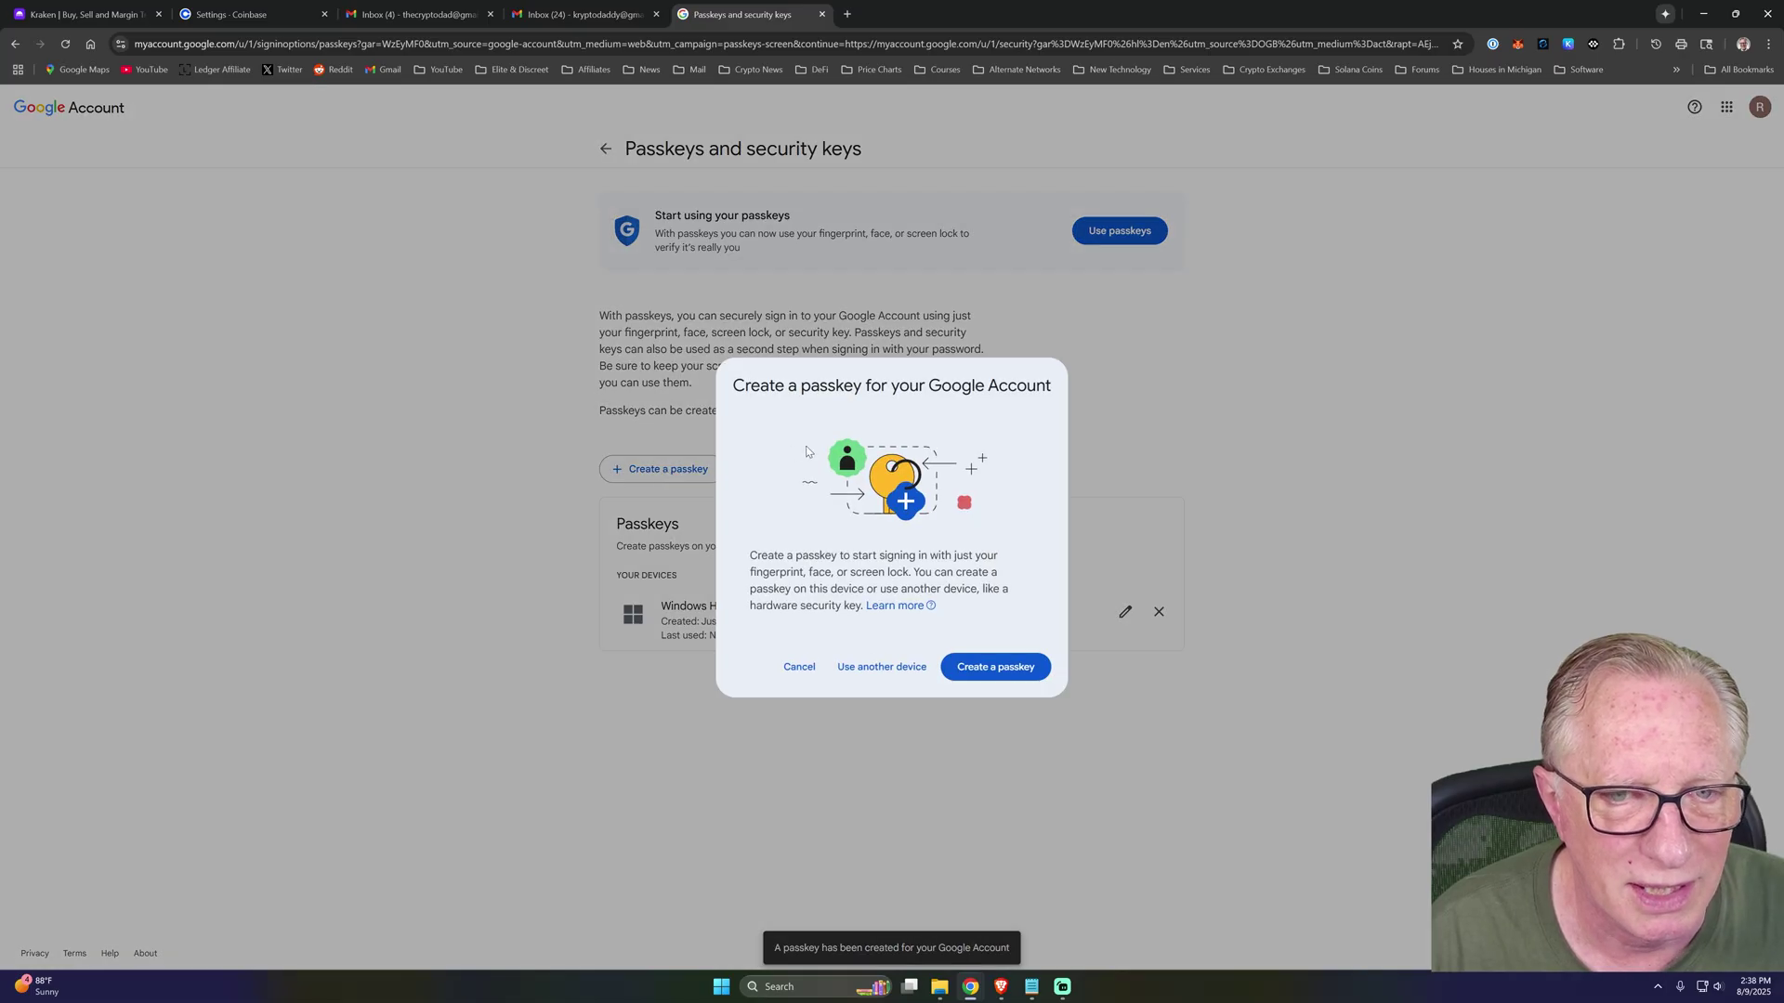
Save a Google Account passkey onto the security key via Use another device, entering the key PIN.
{"action": "left_click", "coordinate": [880, 667]}
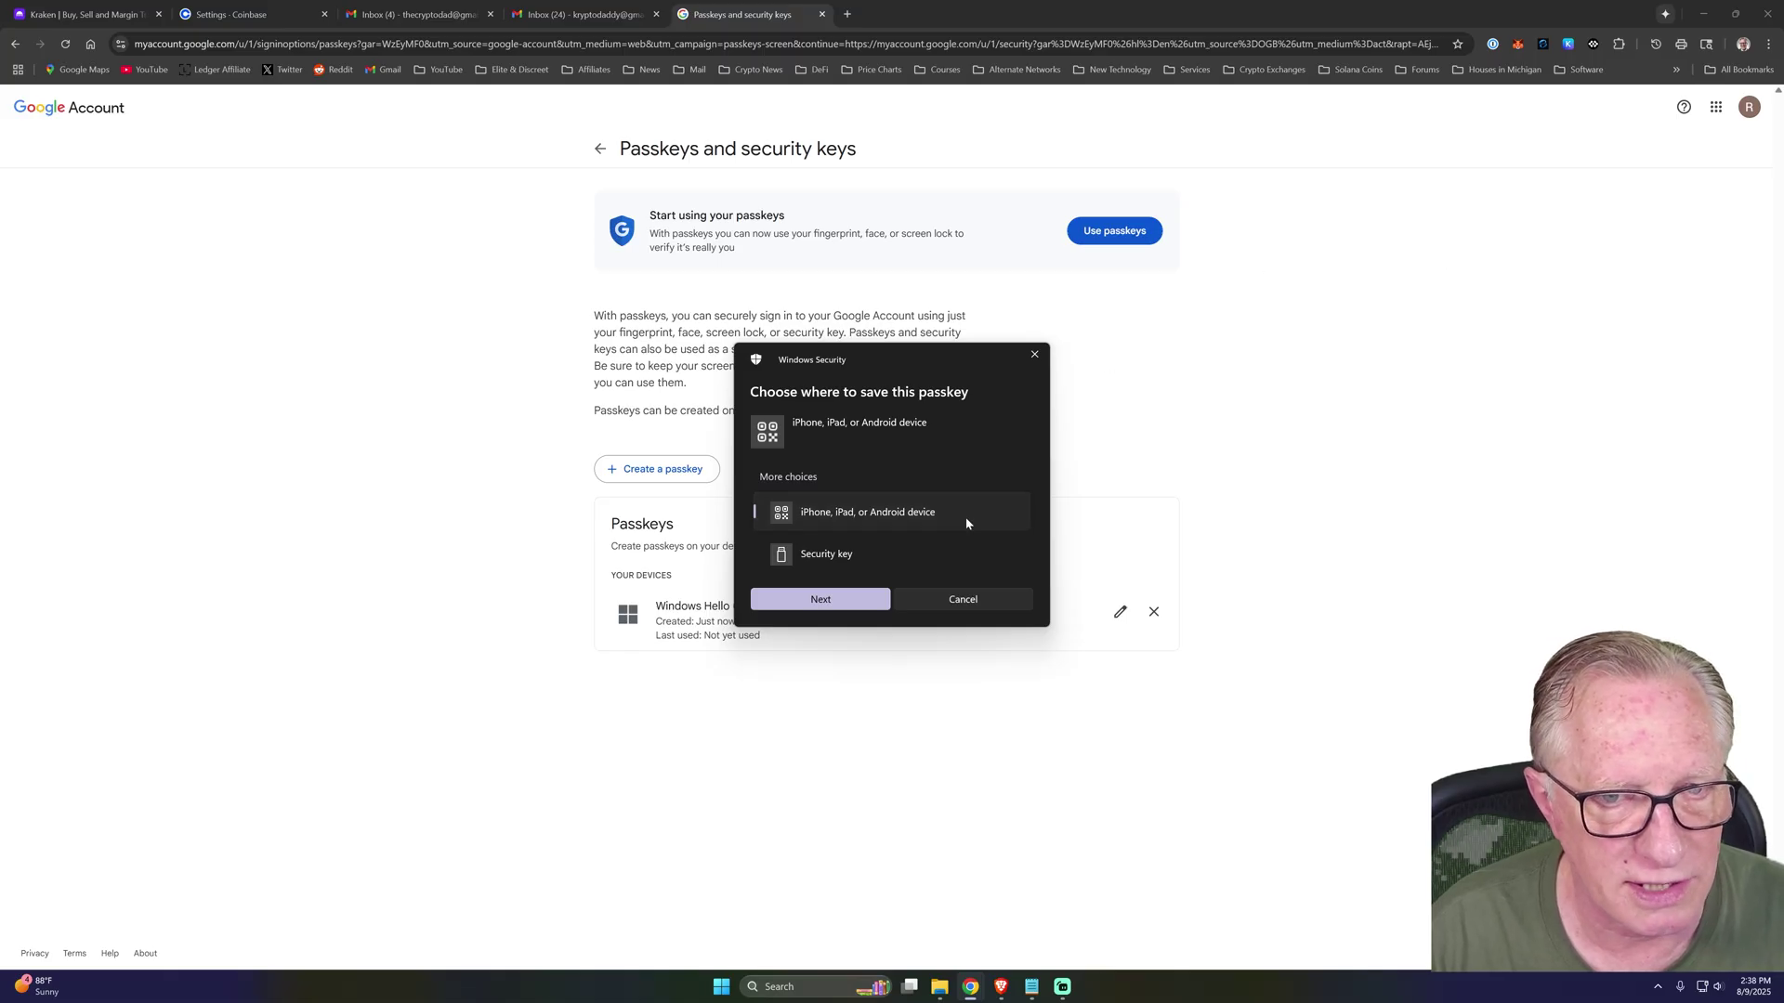
{"action": "left_click", "coordinate": [853, 562]}
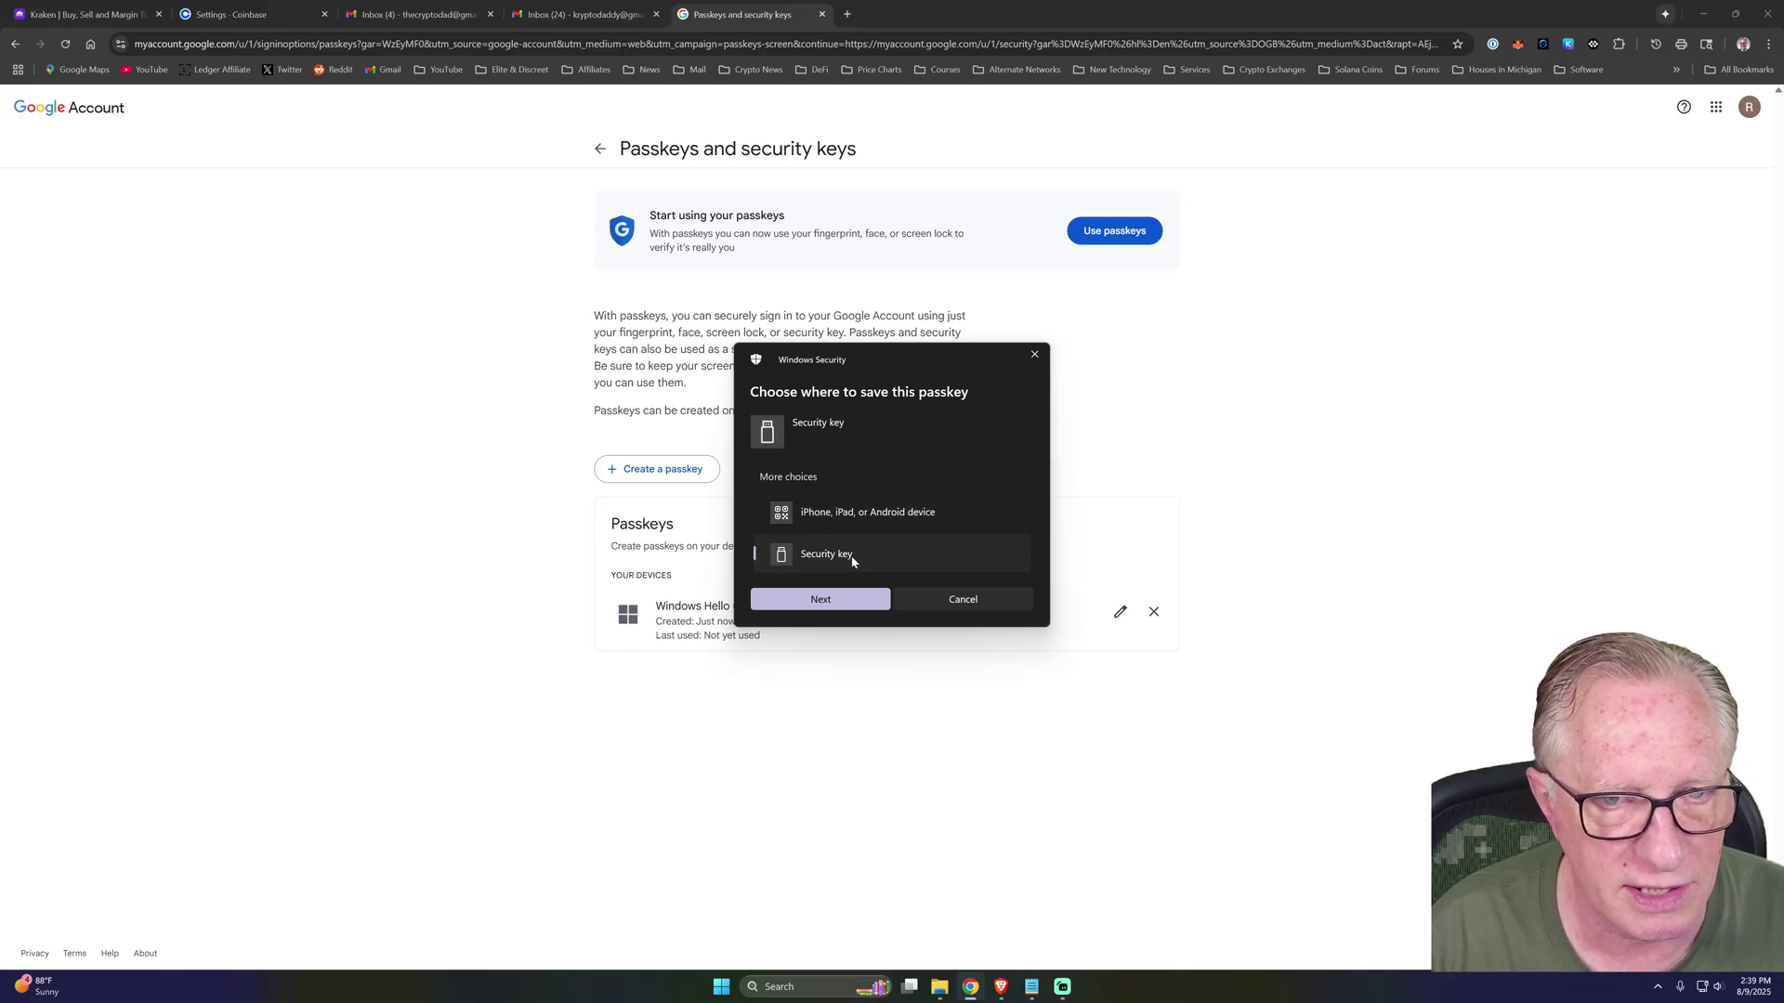
{"action": "left_click", "coordinate": [821, 600]}
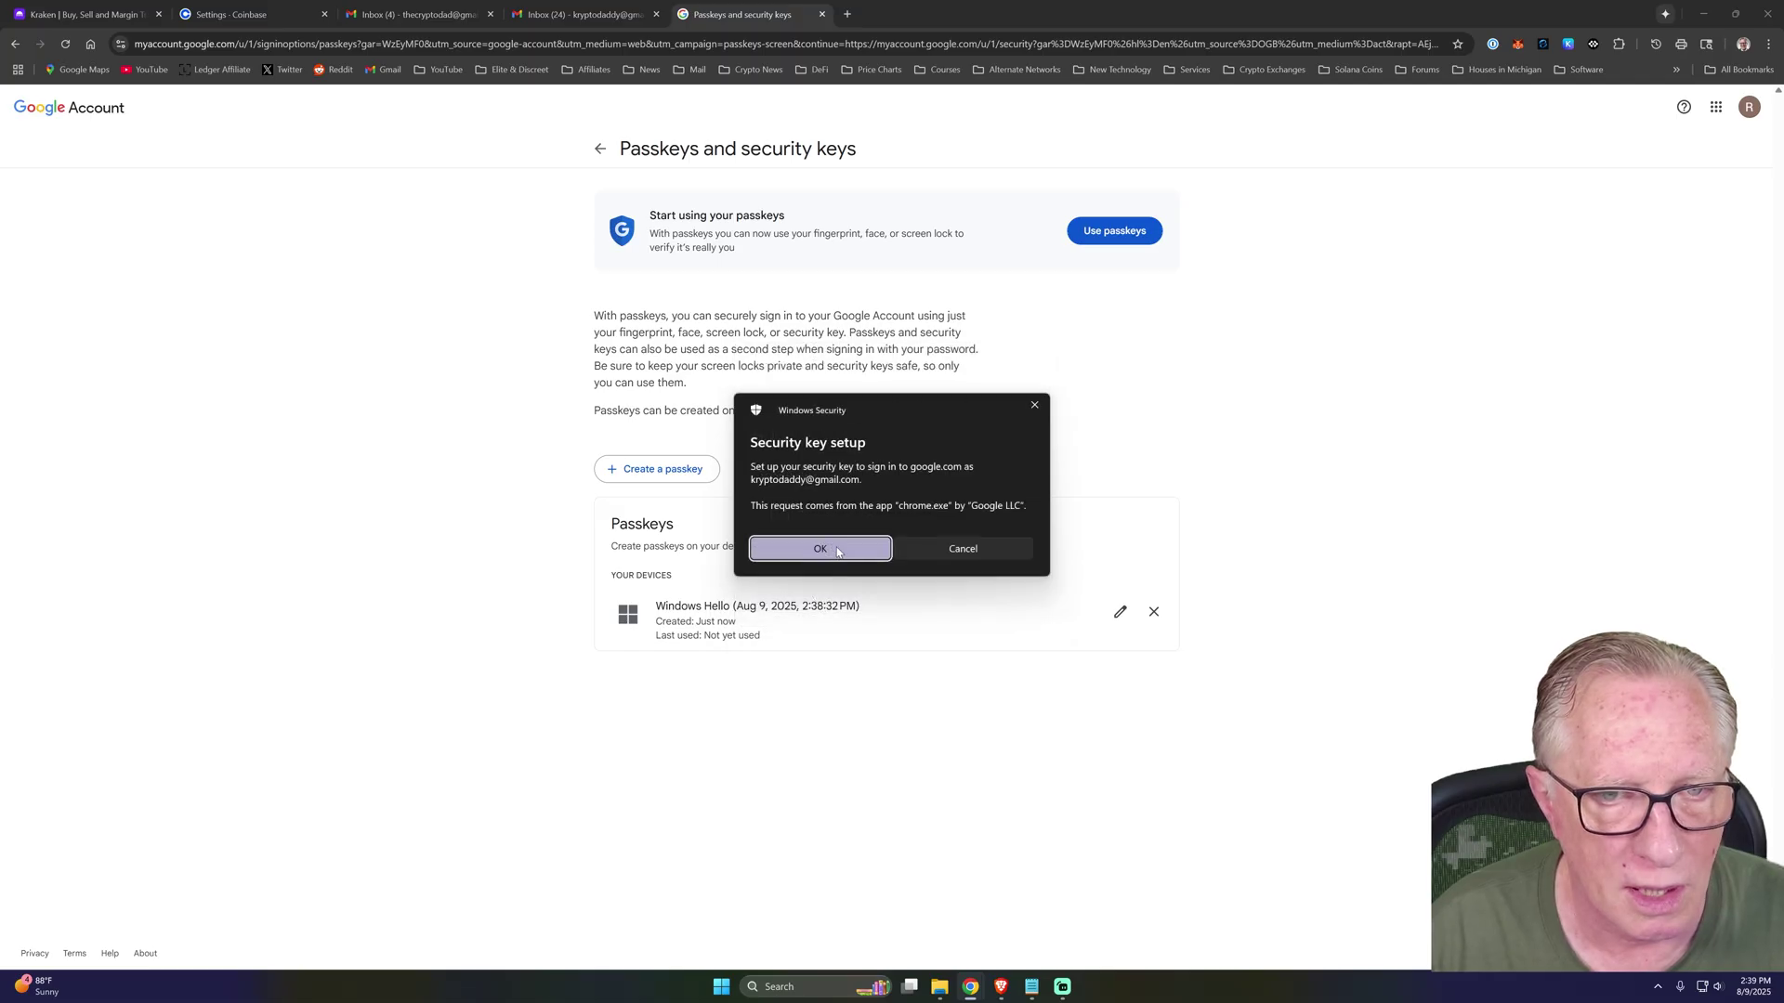
{"action": "left_click", "coordinate": [829, 550]}
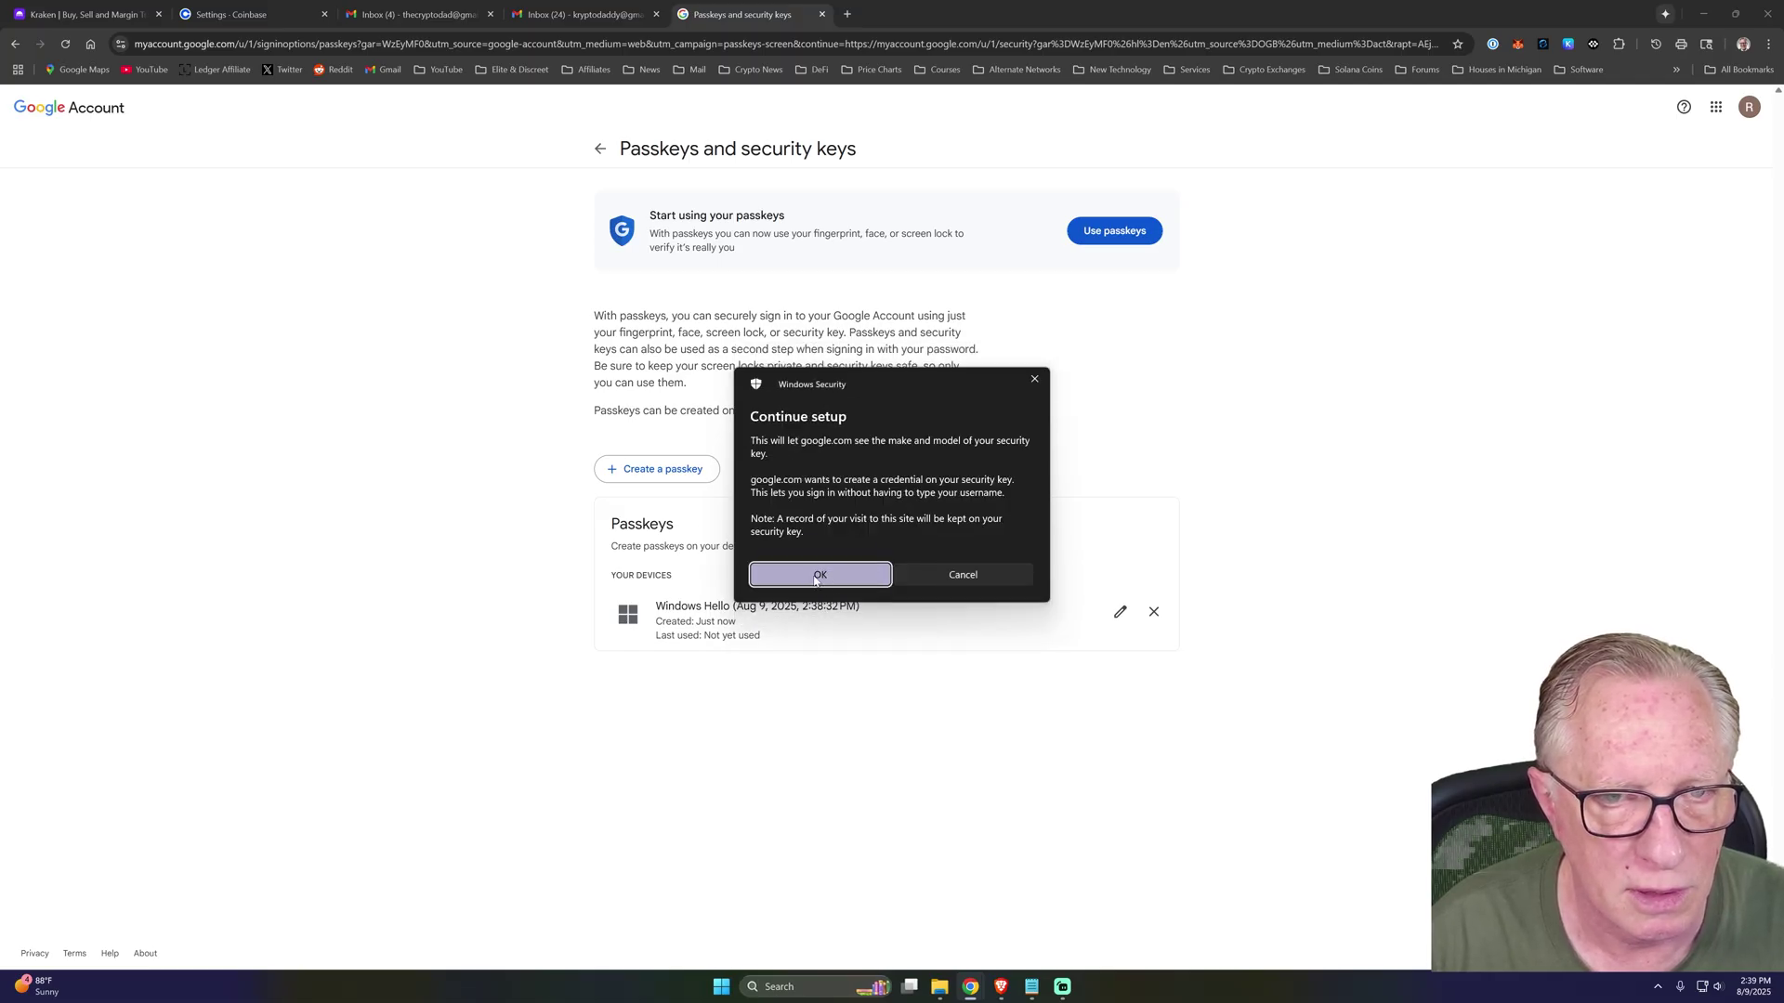
{"action": "left_click", "coordinate": [816, 578]}
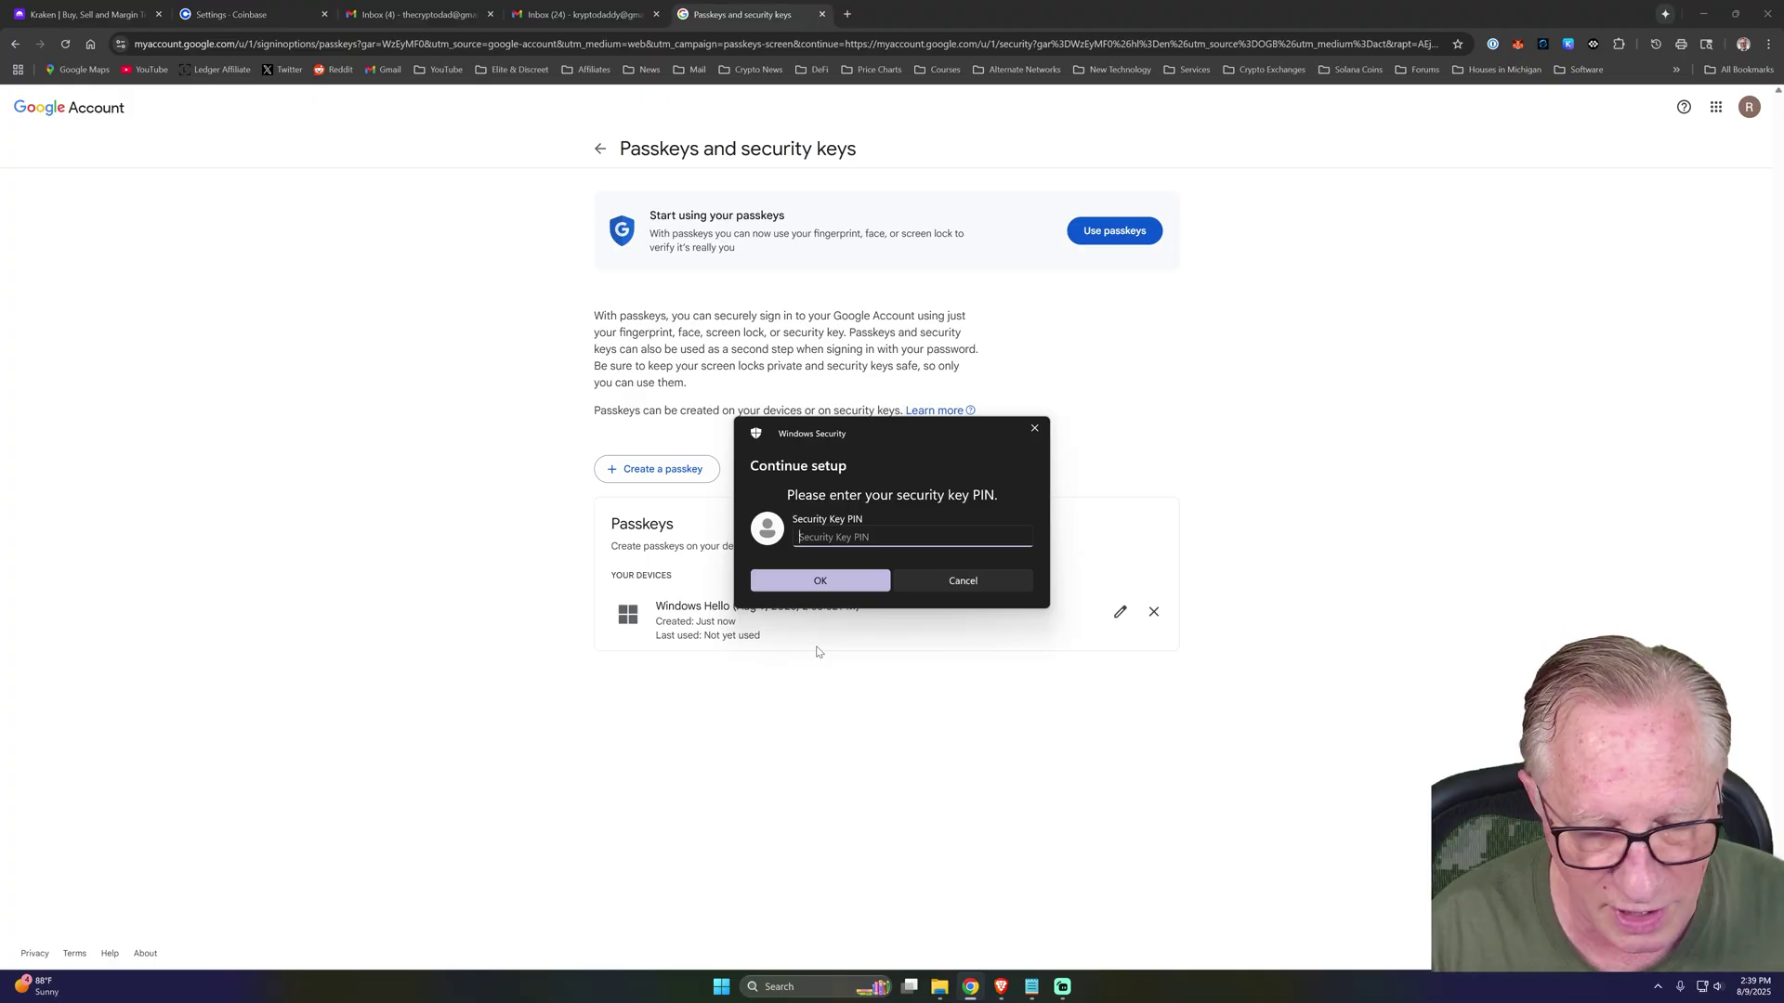
{"action": "type", "text": "••••••"}
{"action": "key", "text": "Return"}
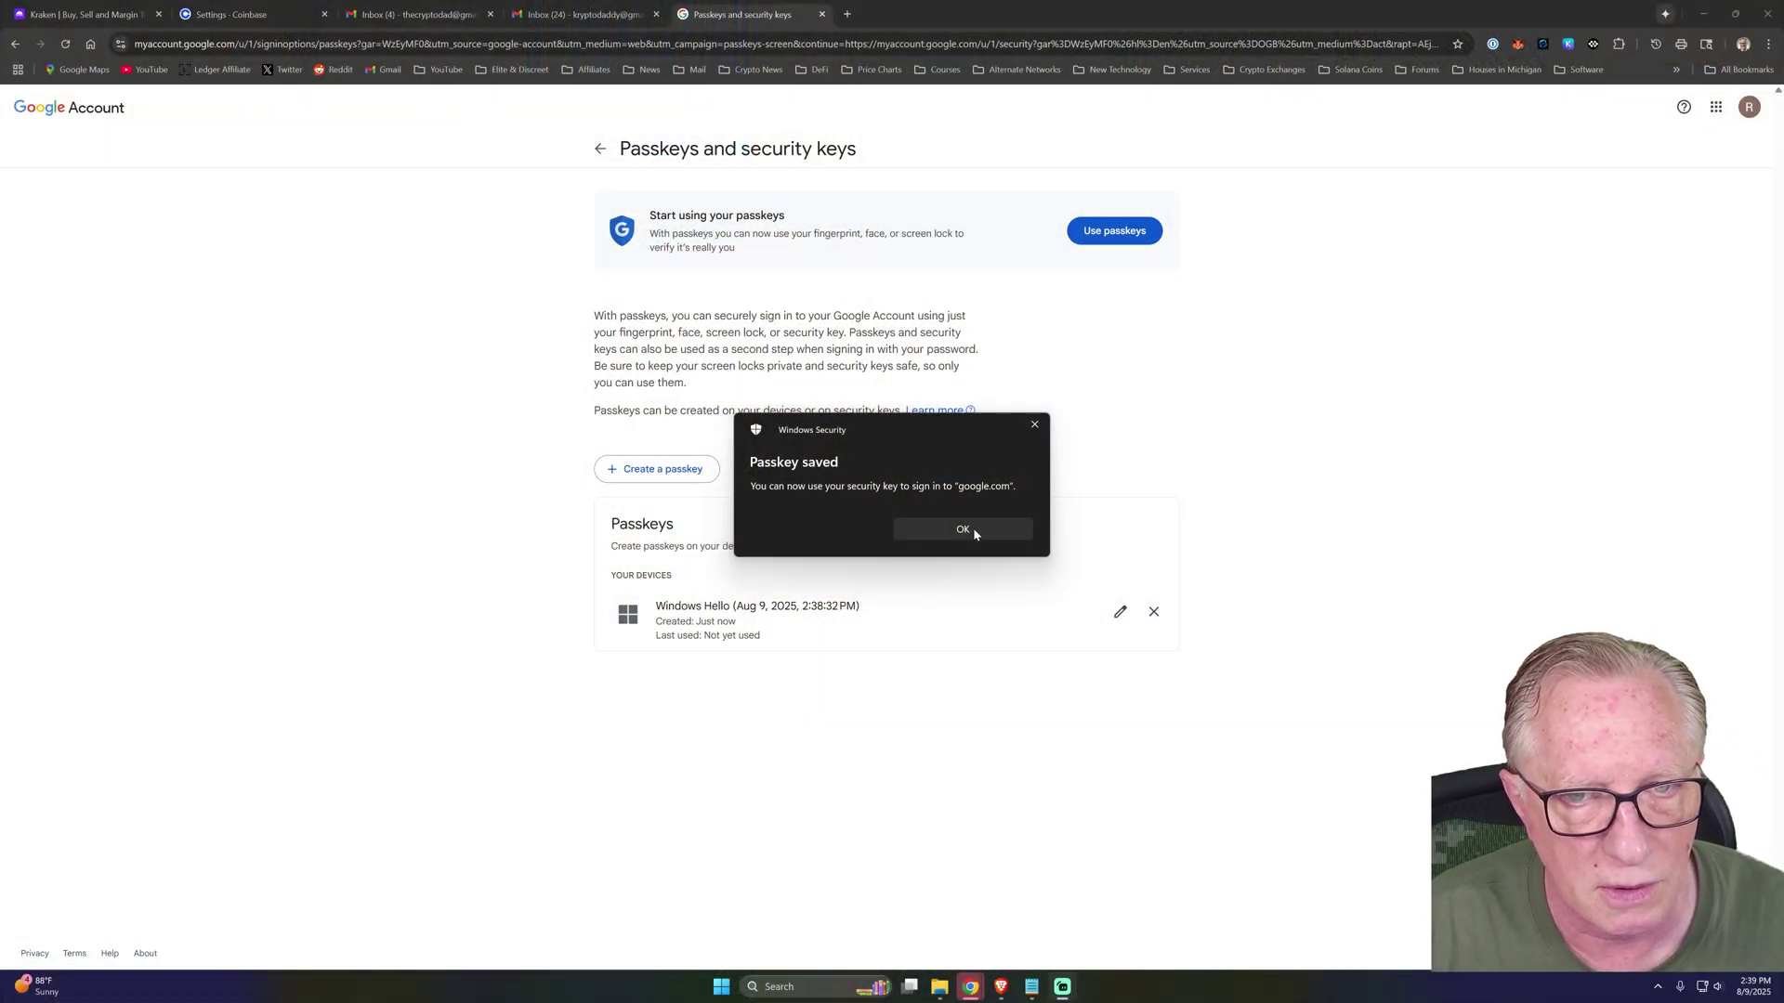
{"action": "left_click", "coordinate": [973, 528]}
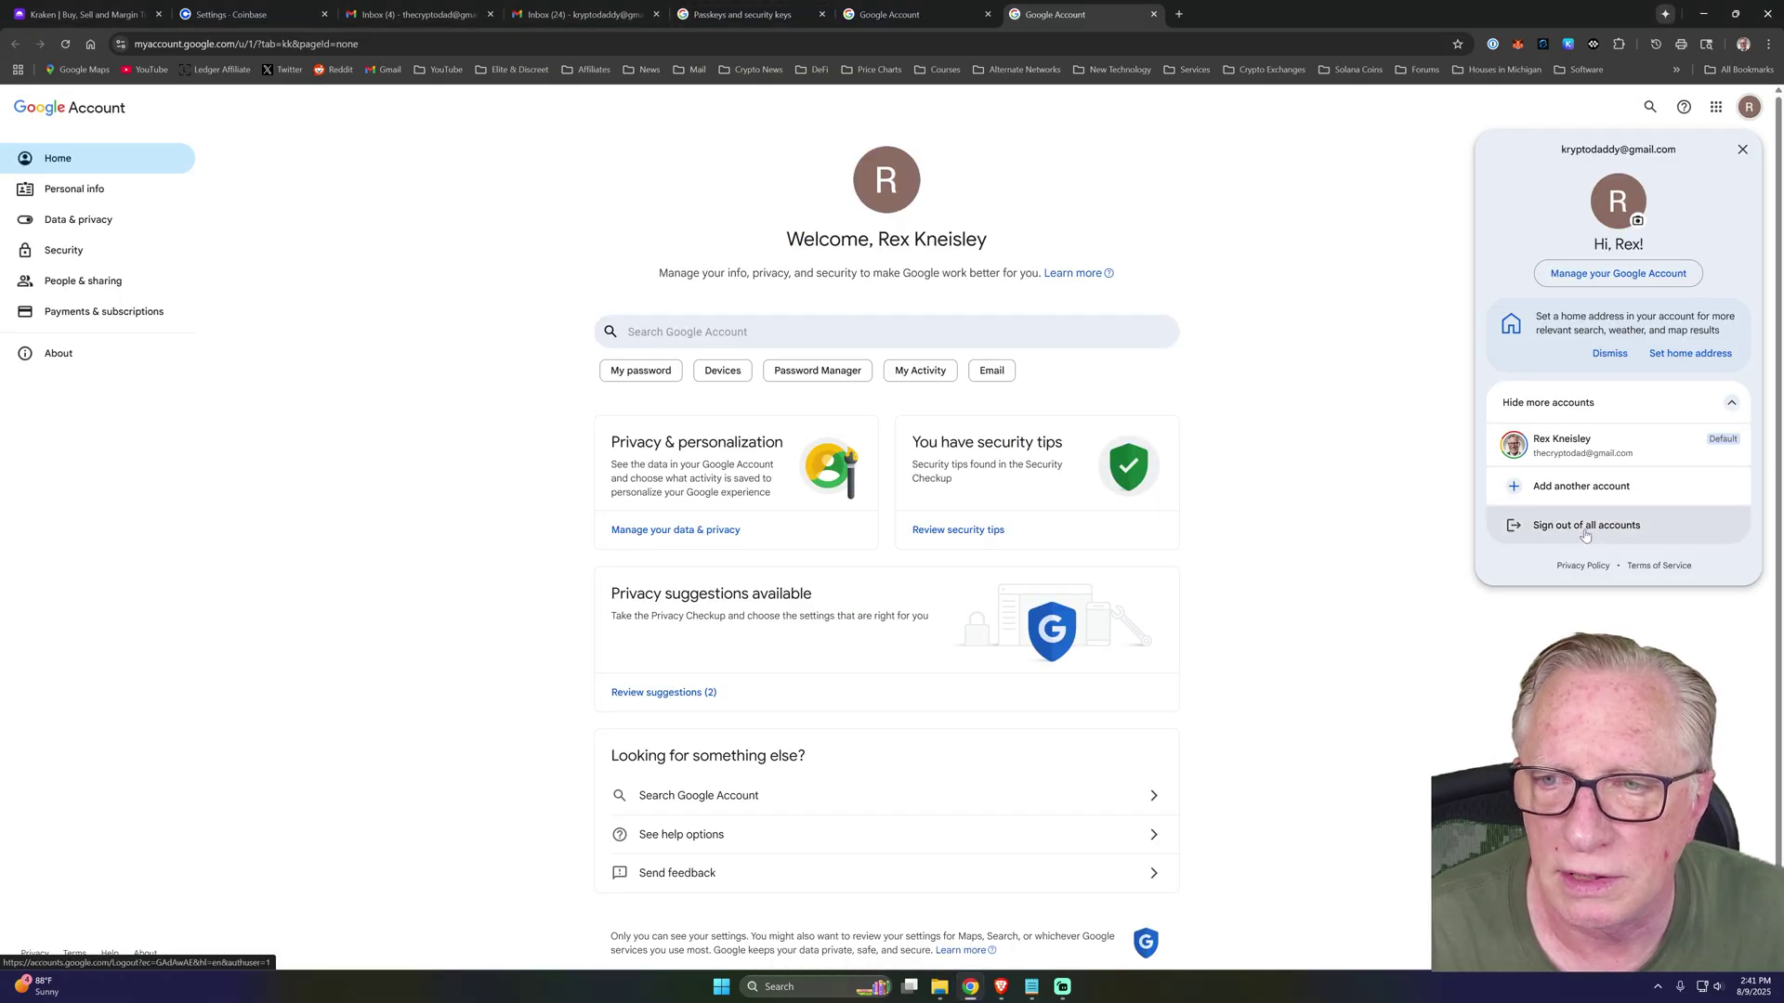
Sign out of all Google accounts and choose the account for passkey sign-in.
{"action": "left_click", "coordinate": [1585, 535]}
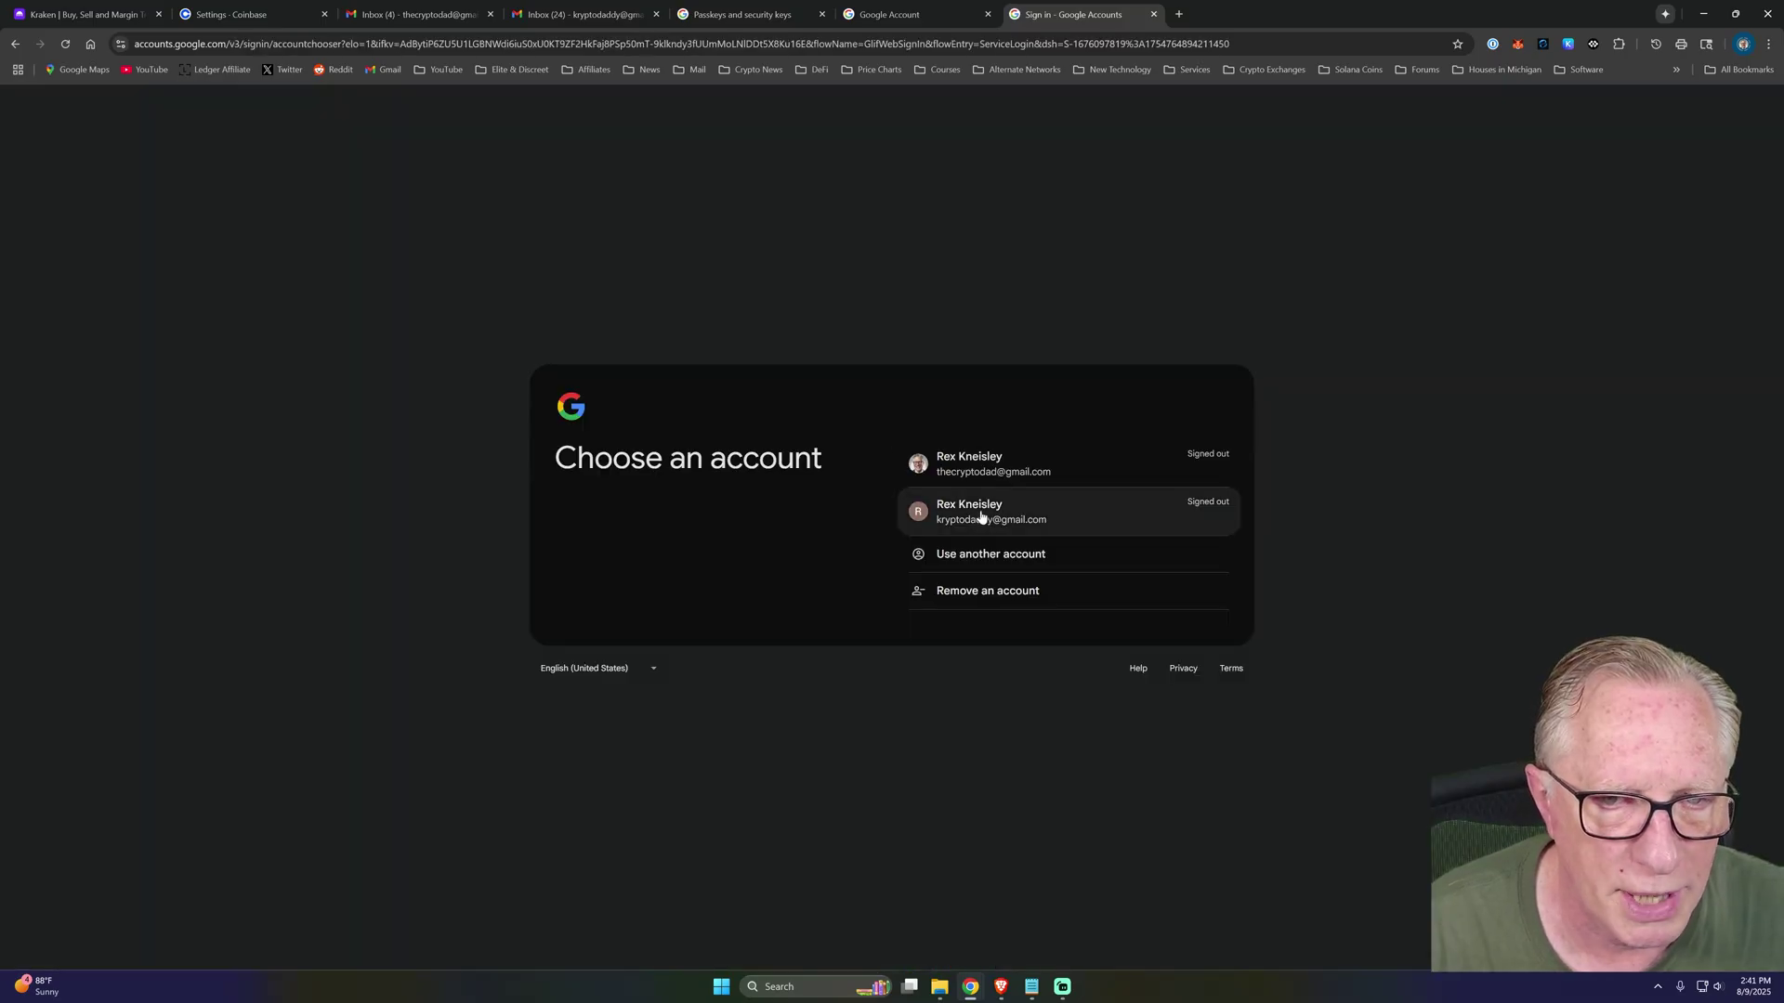
{"action": "left_click", "coordinate": [981, 516]}
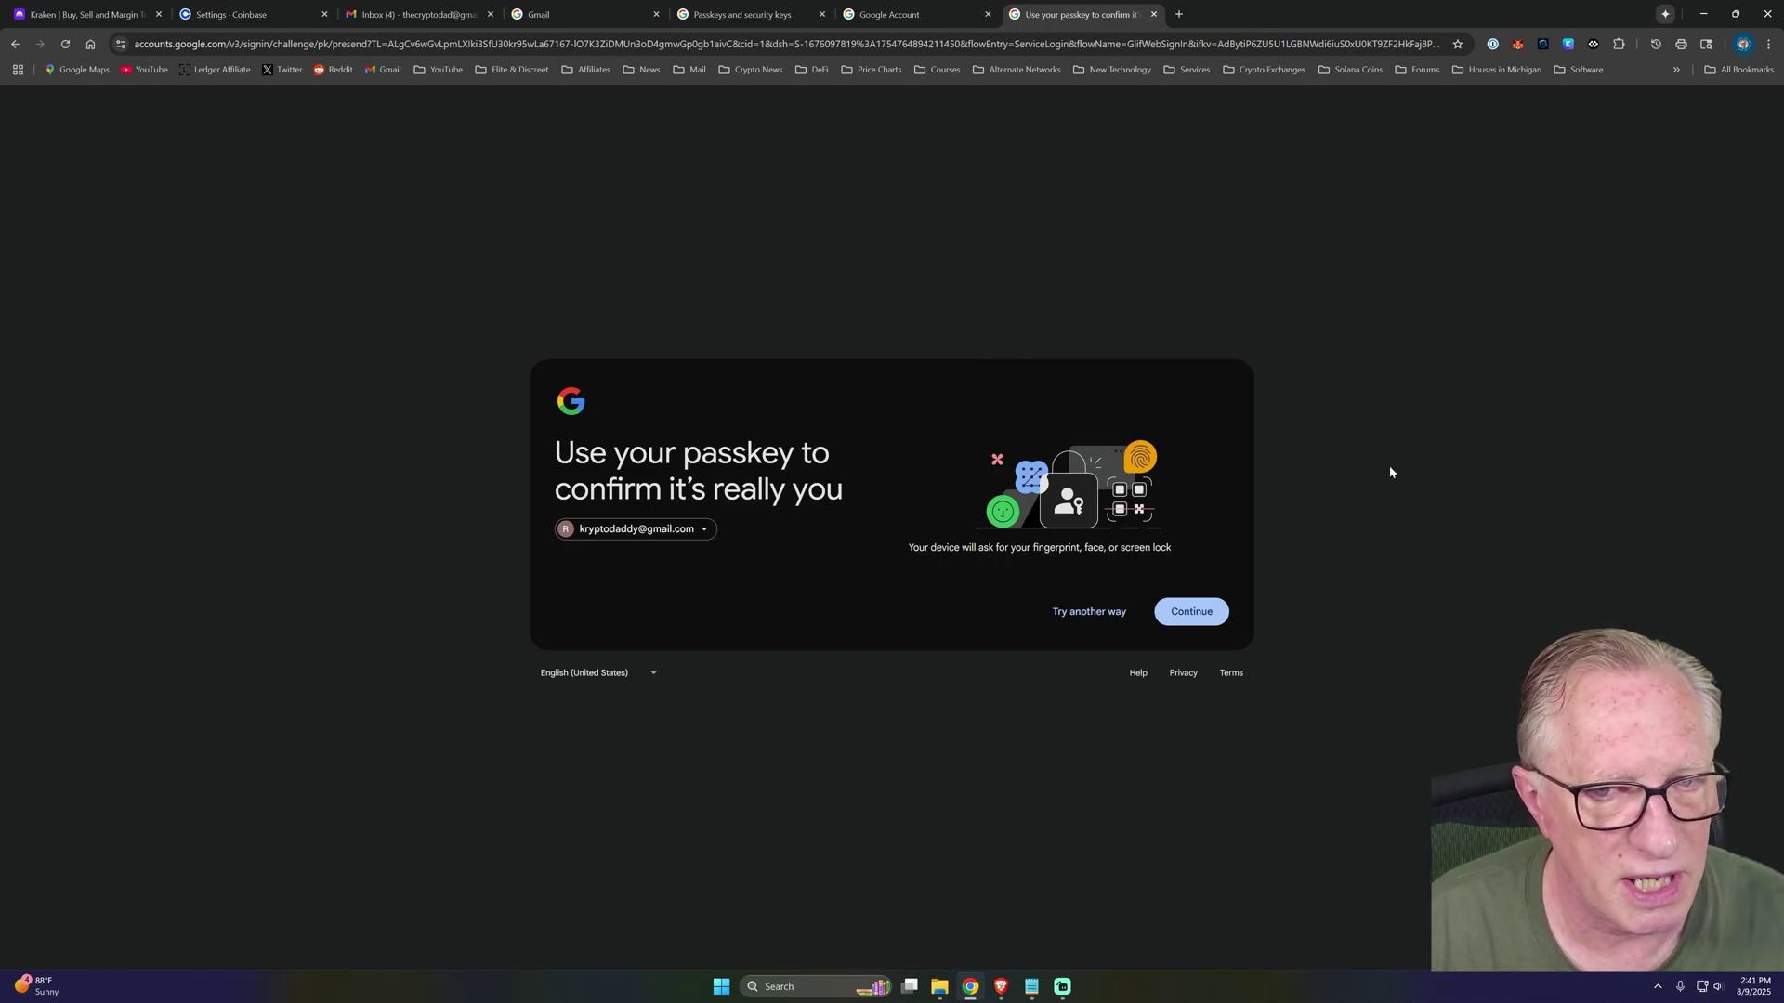
{"action": "left_click", "coordinate": [1191, 611]}
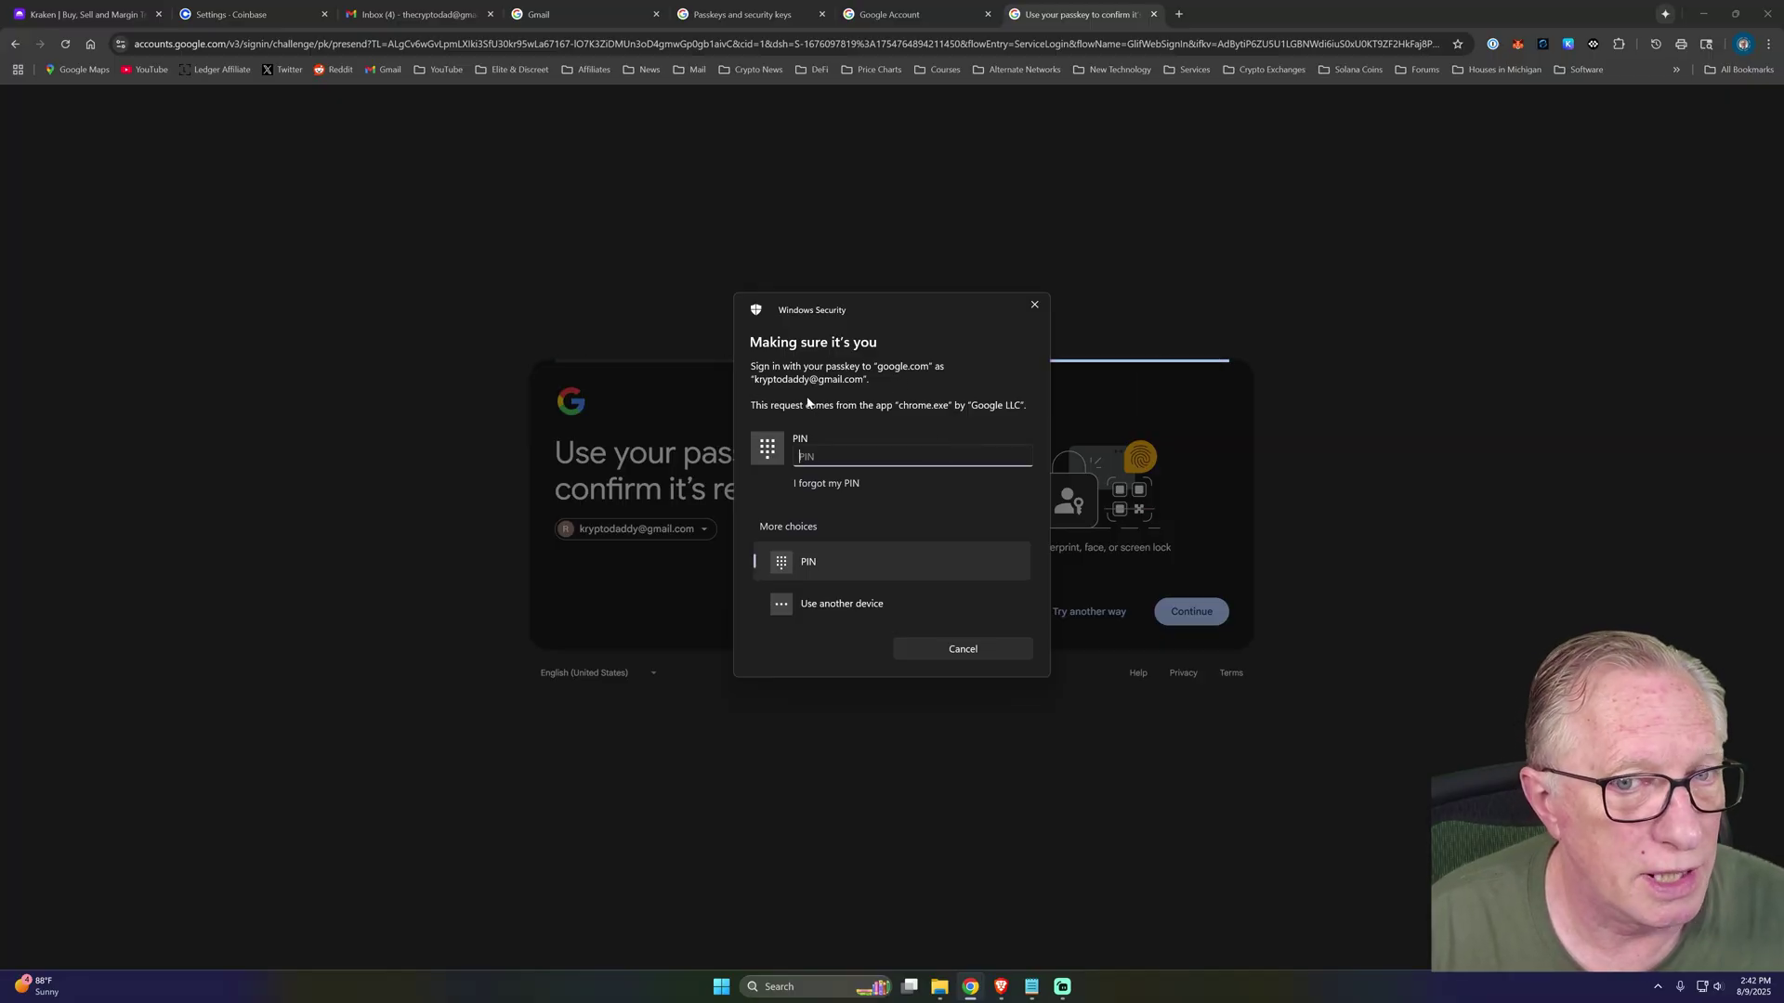
Verify the passkey with the security key as another device, entering the key PIN.
{"action": "left_click", "coordinate": [820, 606]}
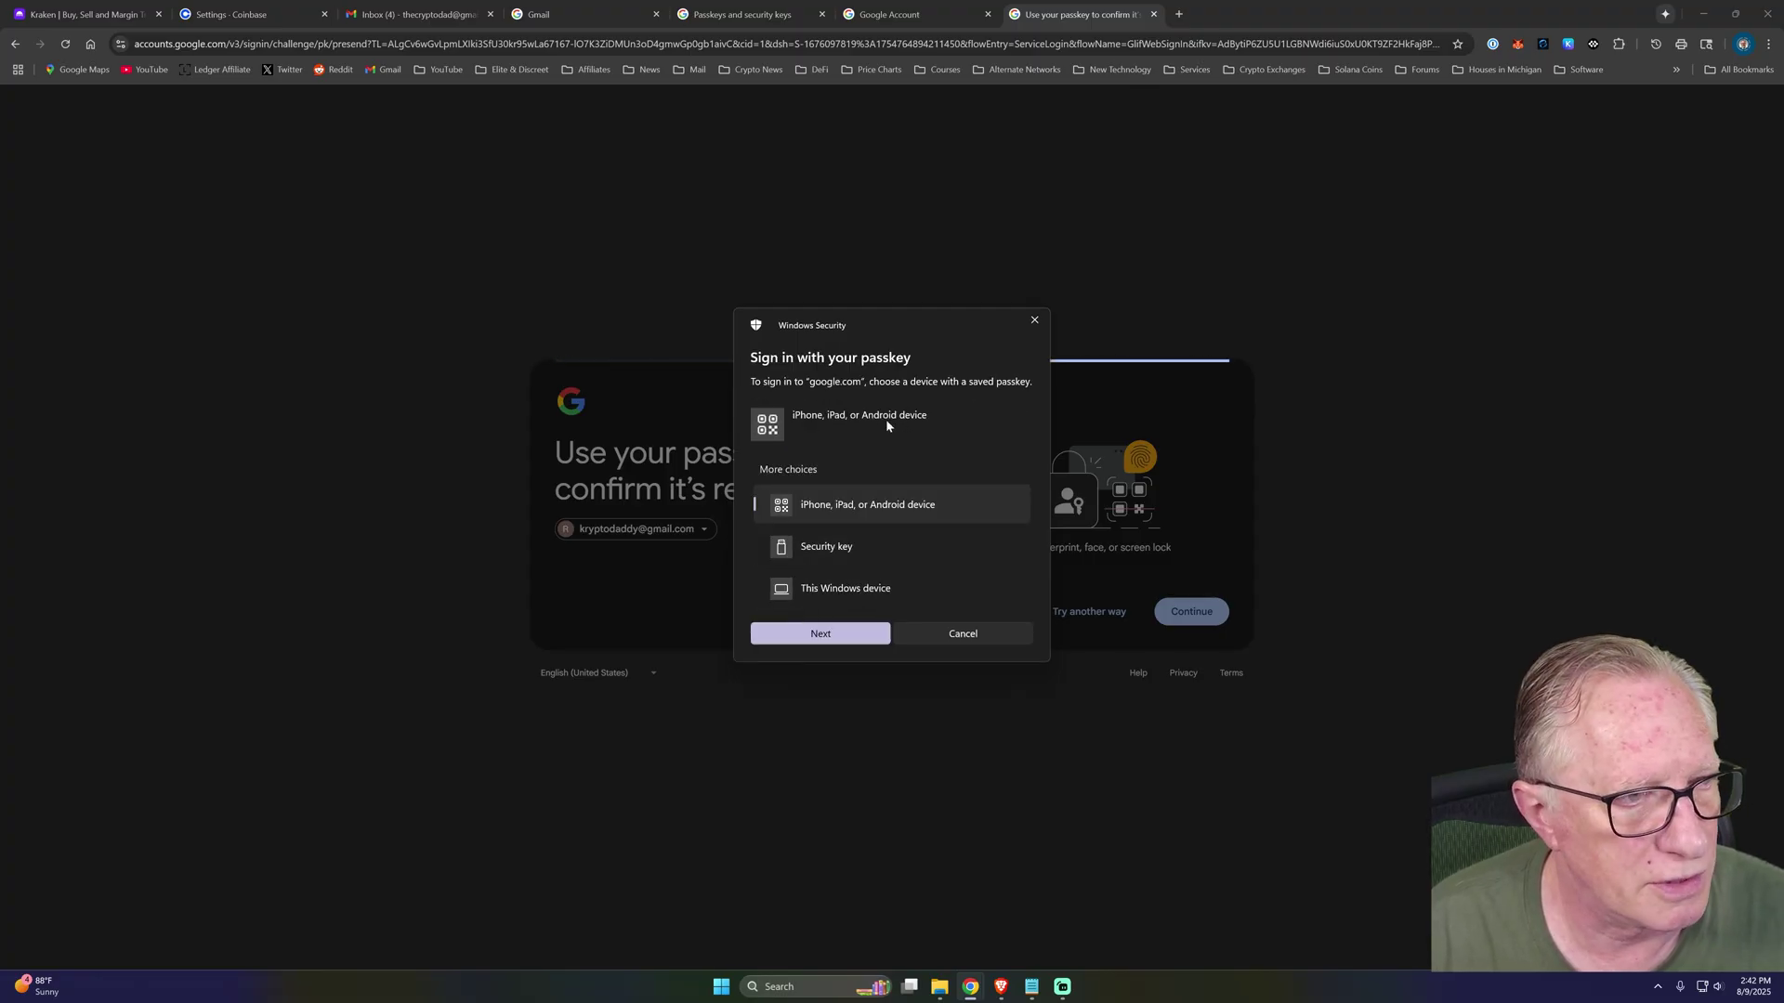
{"action": "left_click", "coordinate": [845, 549]}
{"action": "left_click", "coordinate": [818, 636]}
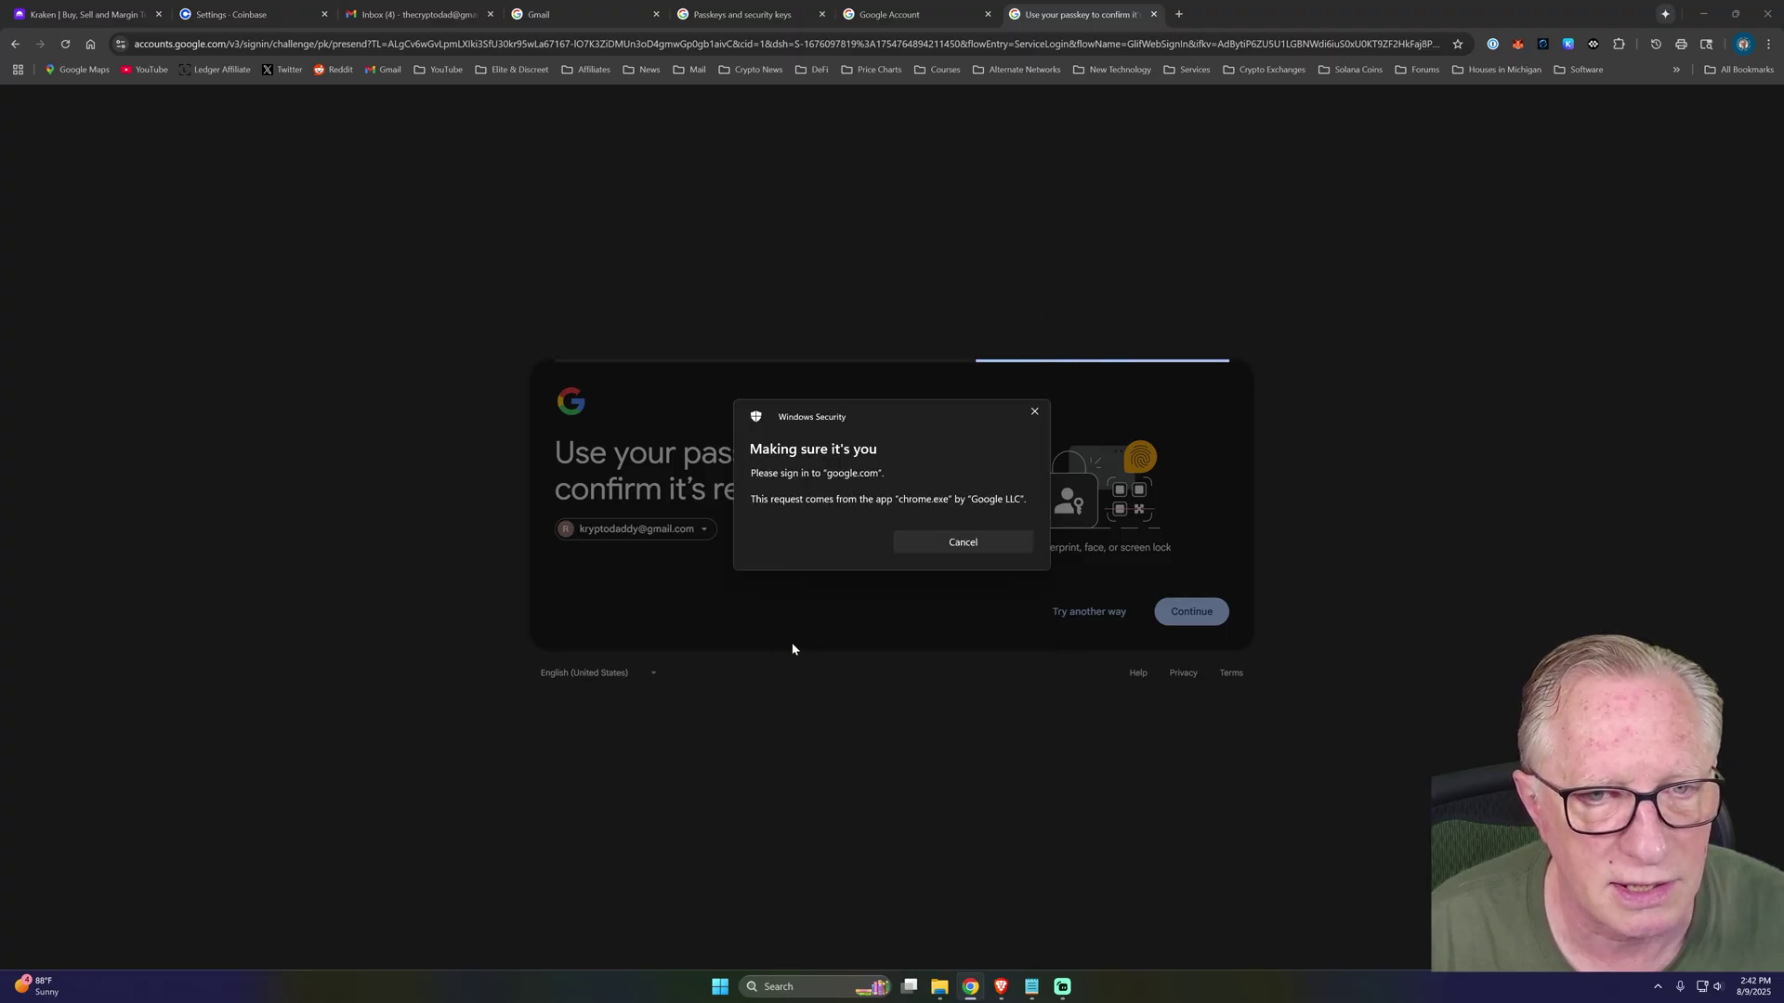
{"action": "type", "text": "•••••••"}
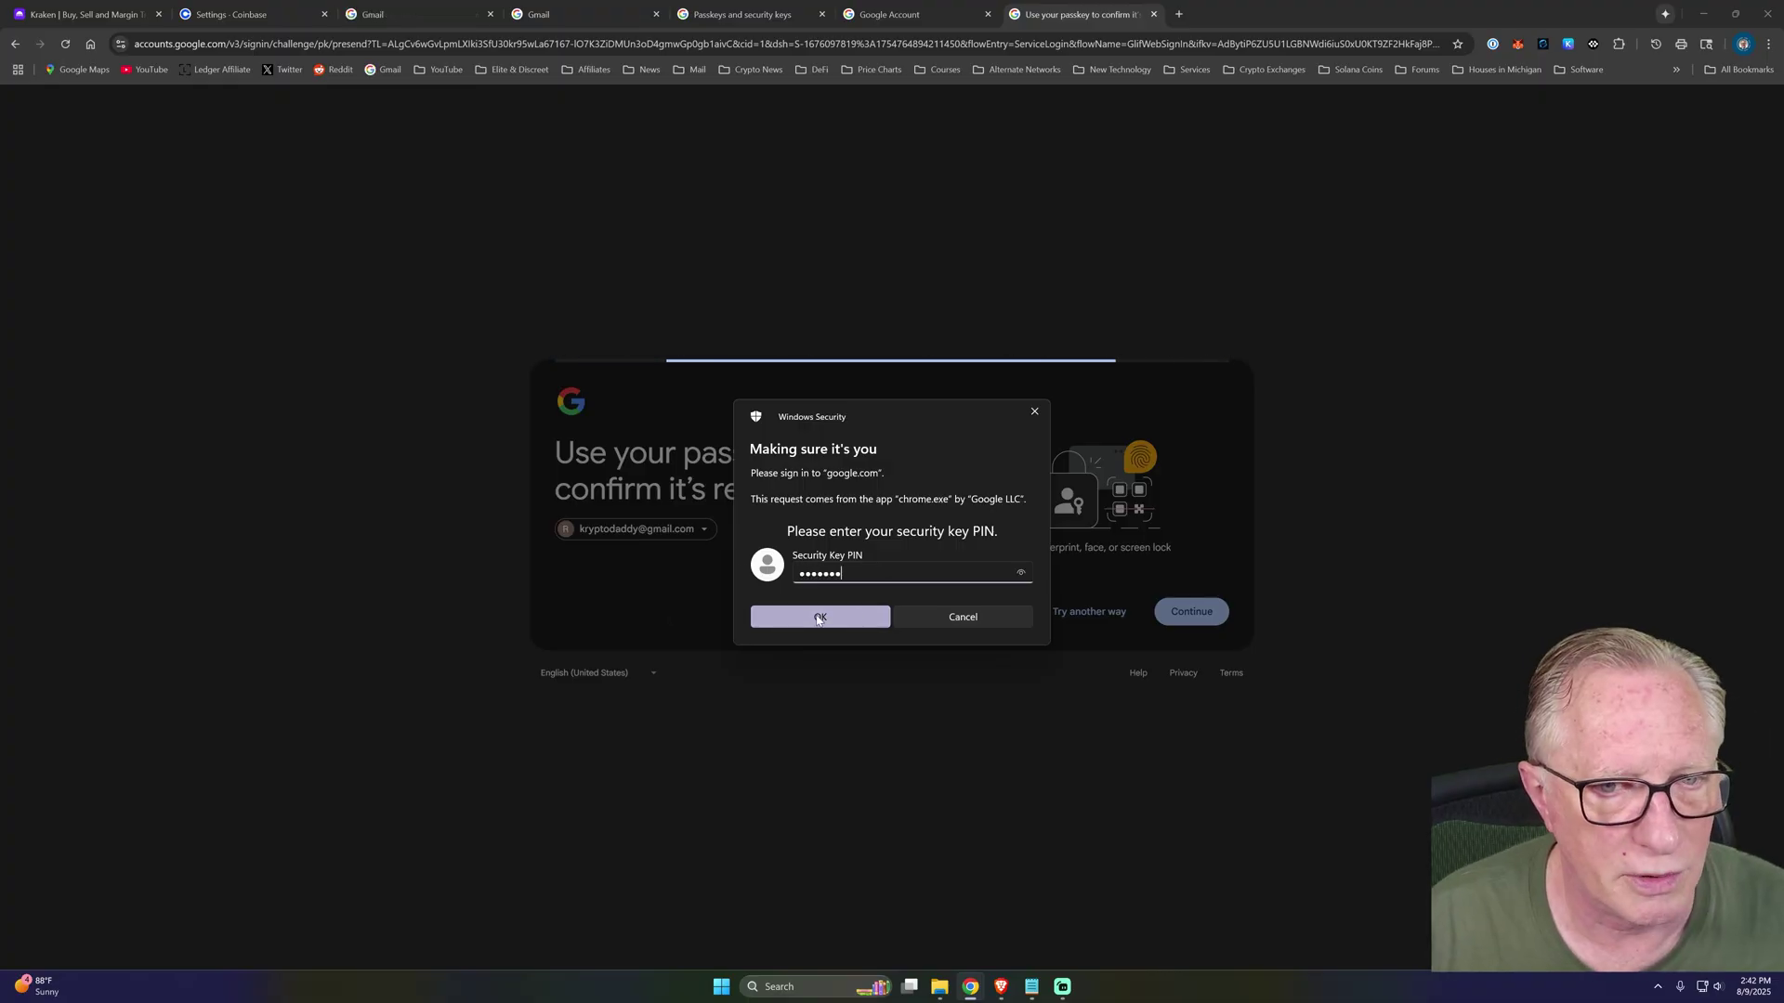
{"action": "left_click", "coordinate": [812, 618]}
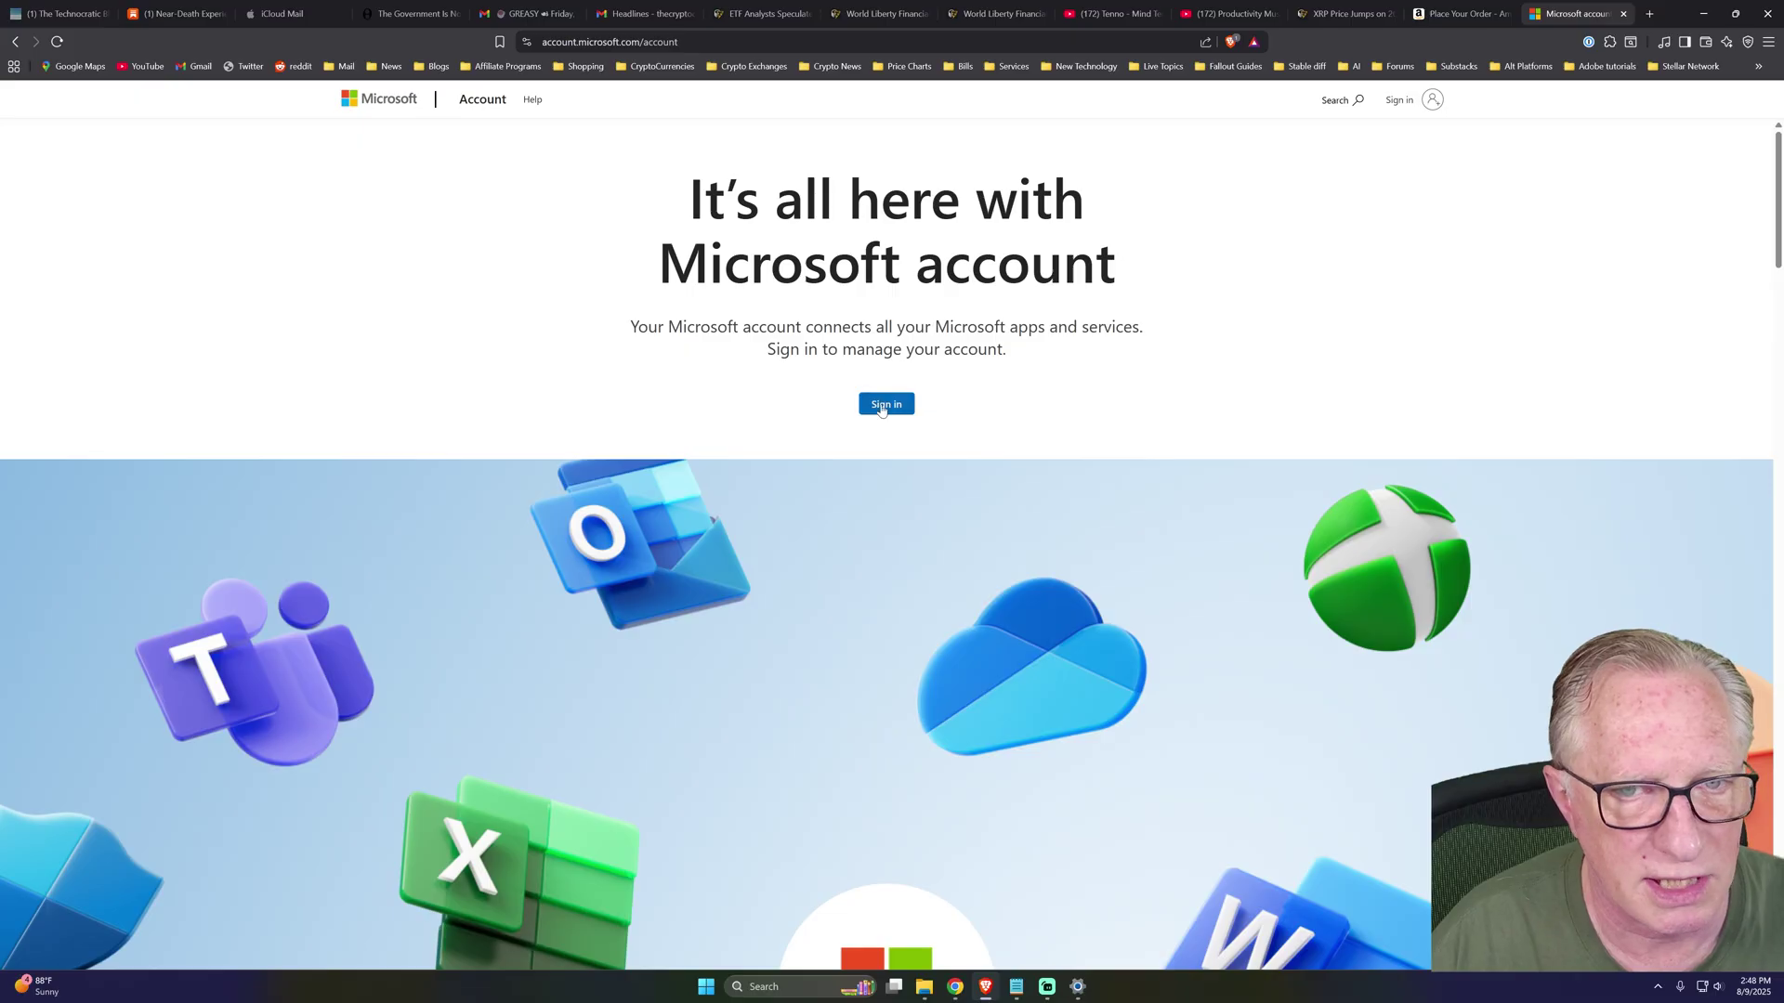
Sign in with the saved account and add a new sign-in method under Security > Manage how I sign in.
{"action": "left_click", "coordinate": [883, 408]}
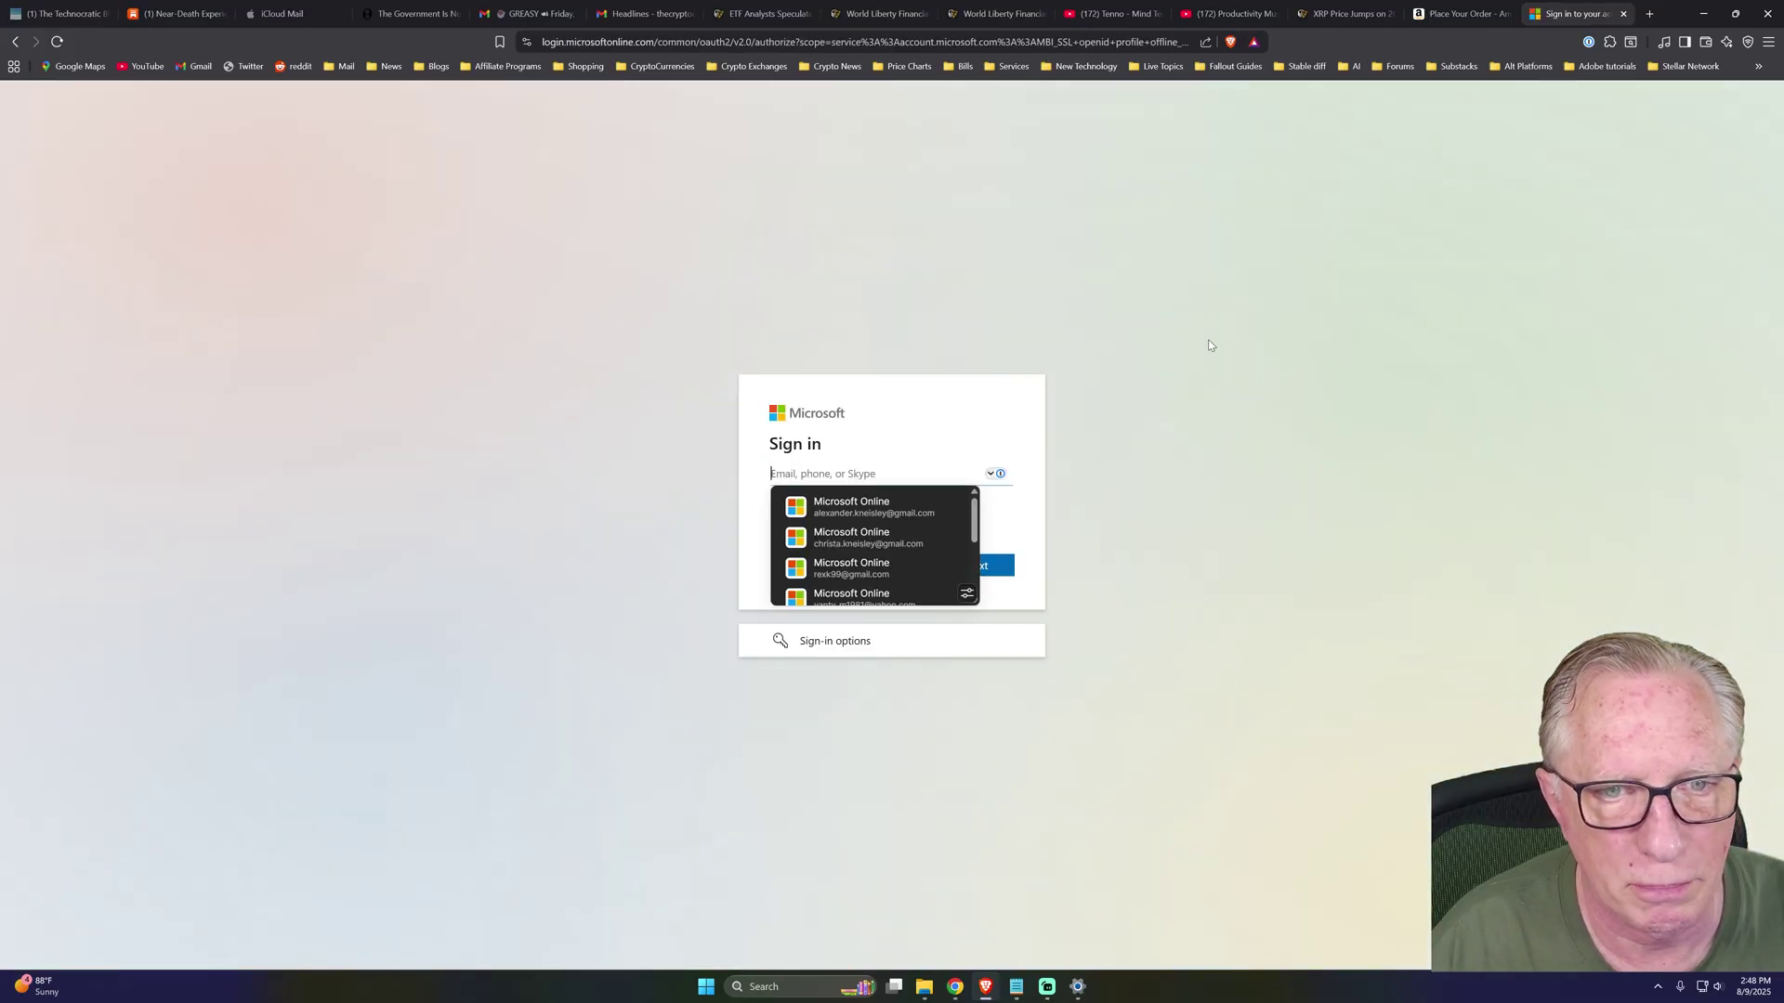
{"action": "left_click", "coordinate": [929, 520]}
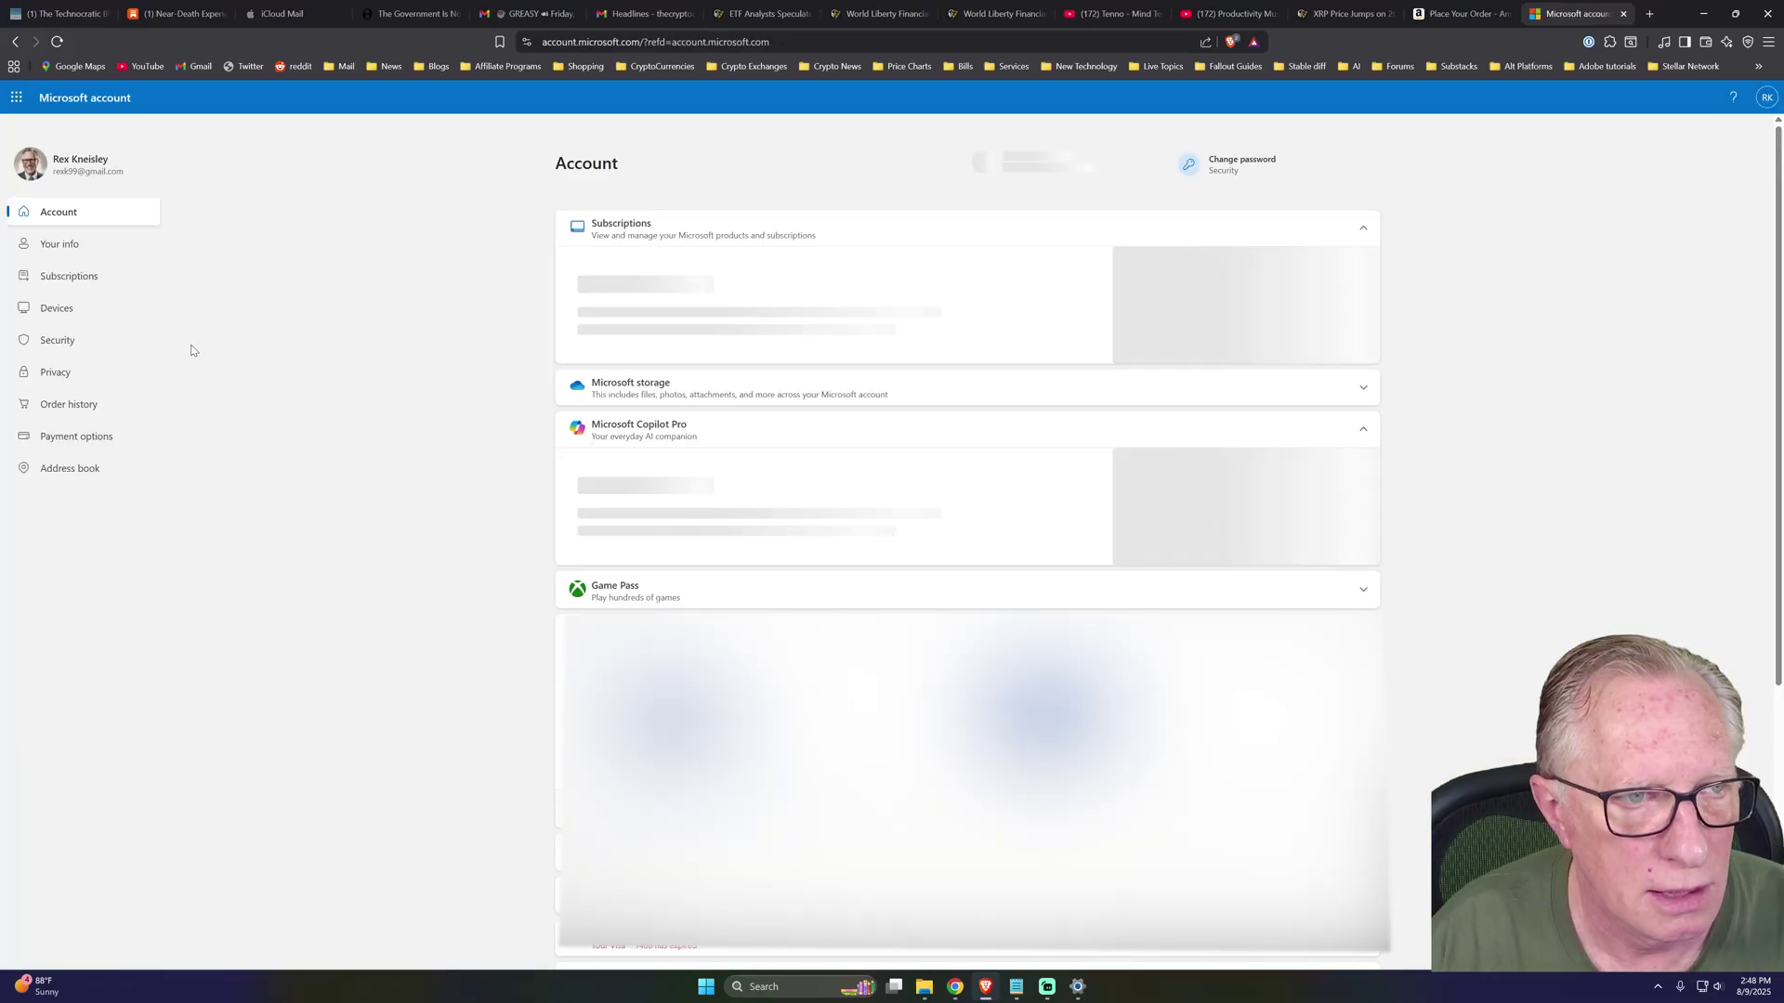
{"action": "left_click", "coordinate": [67, 344]}
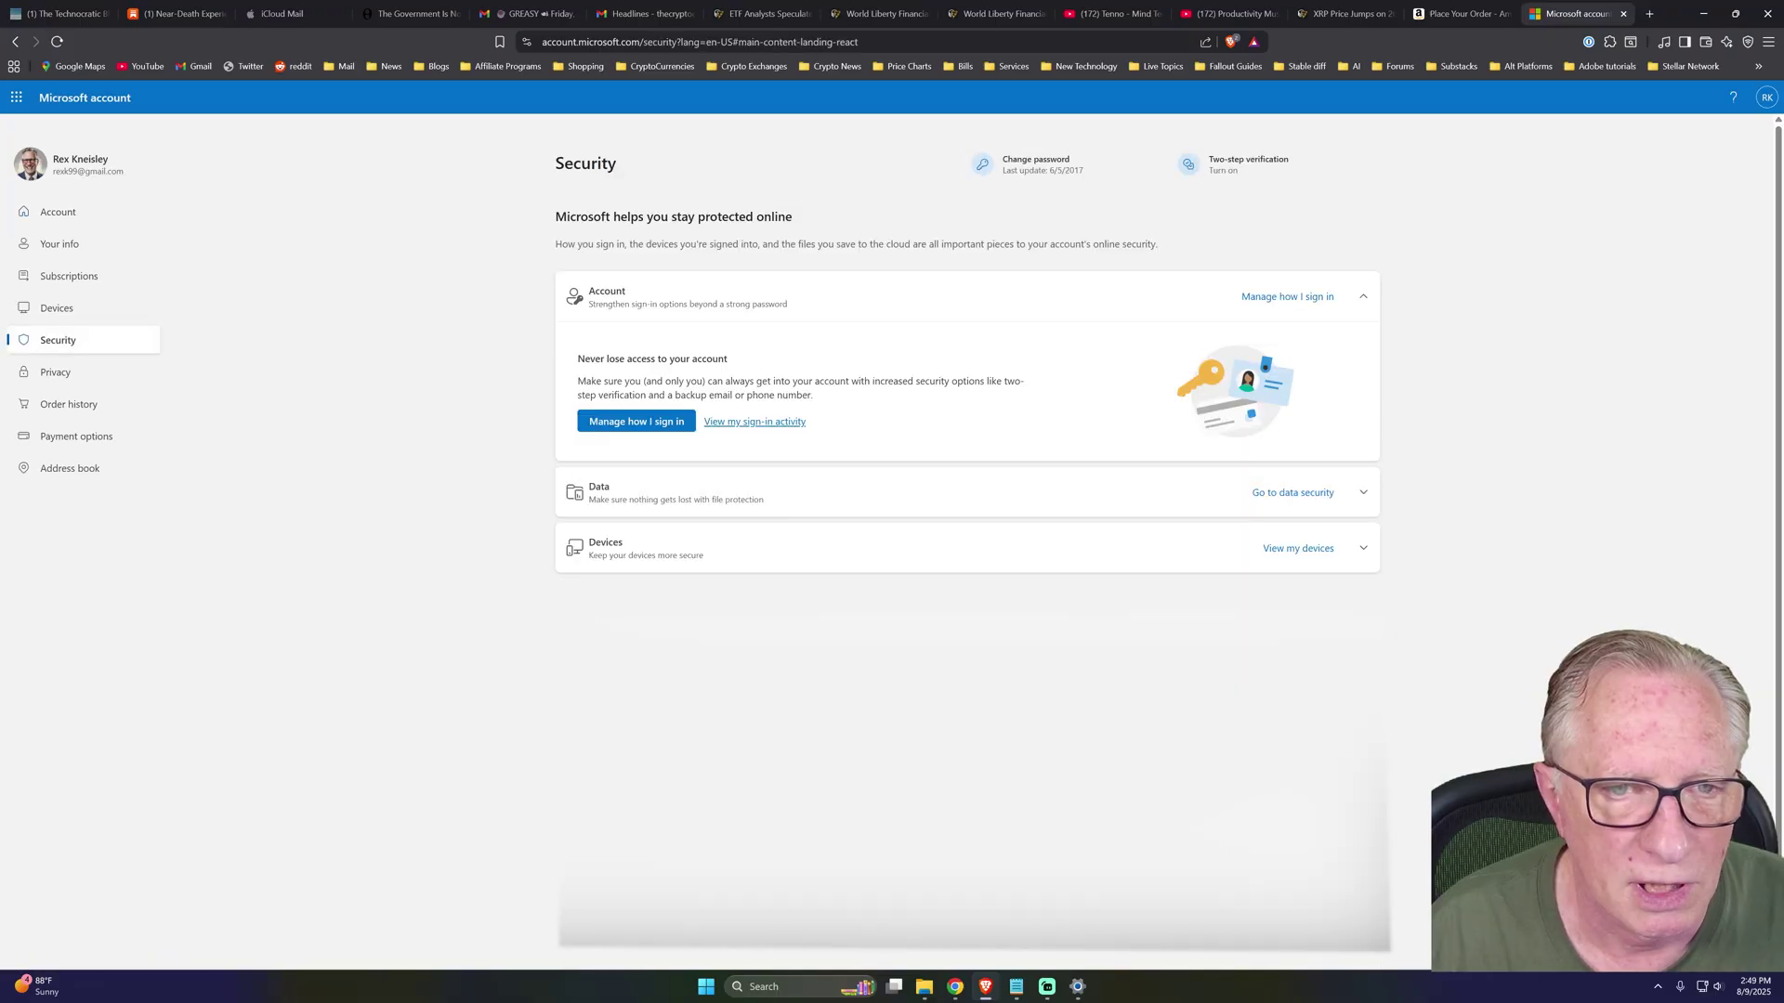
{"action": "left_click", "coordinate": [636, 423]}
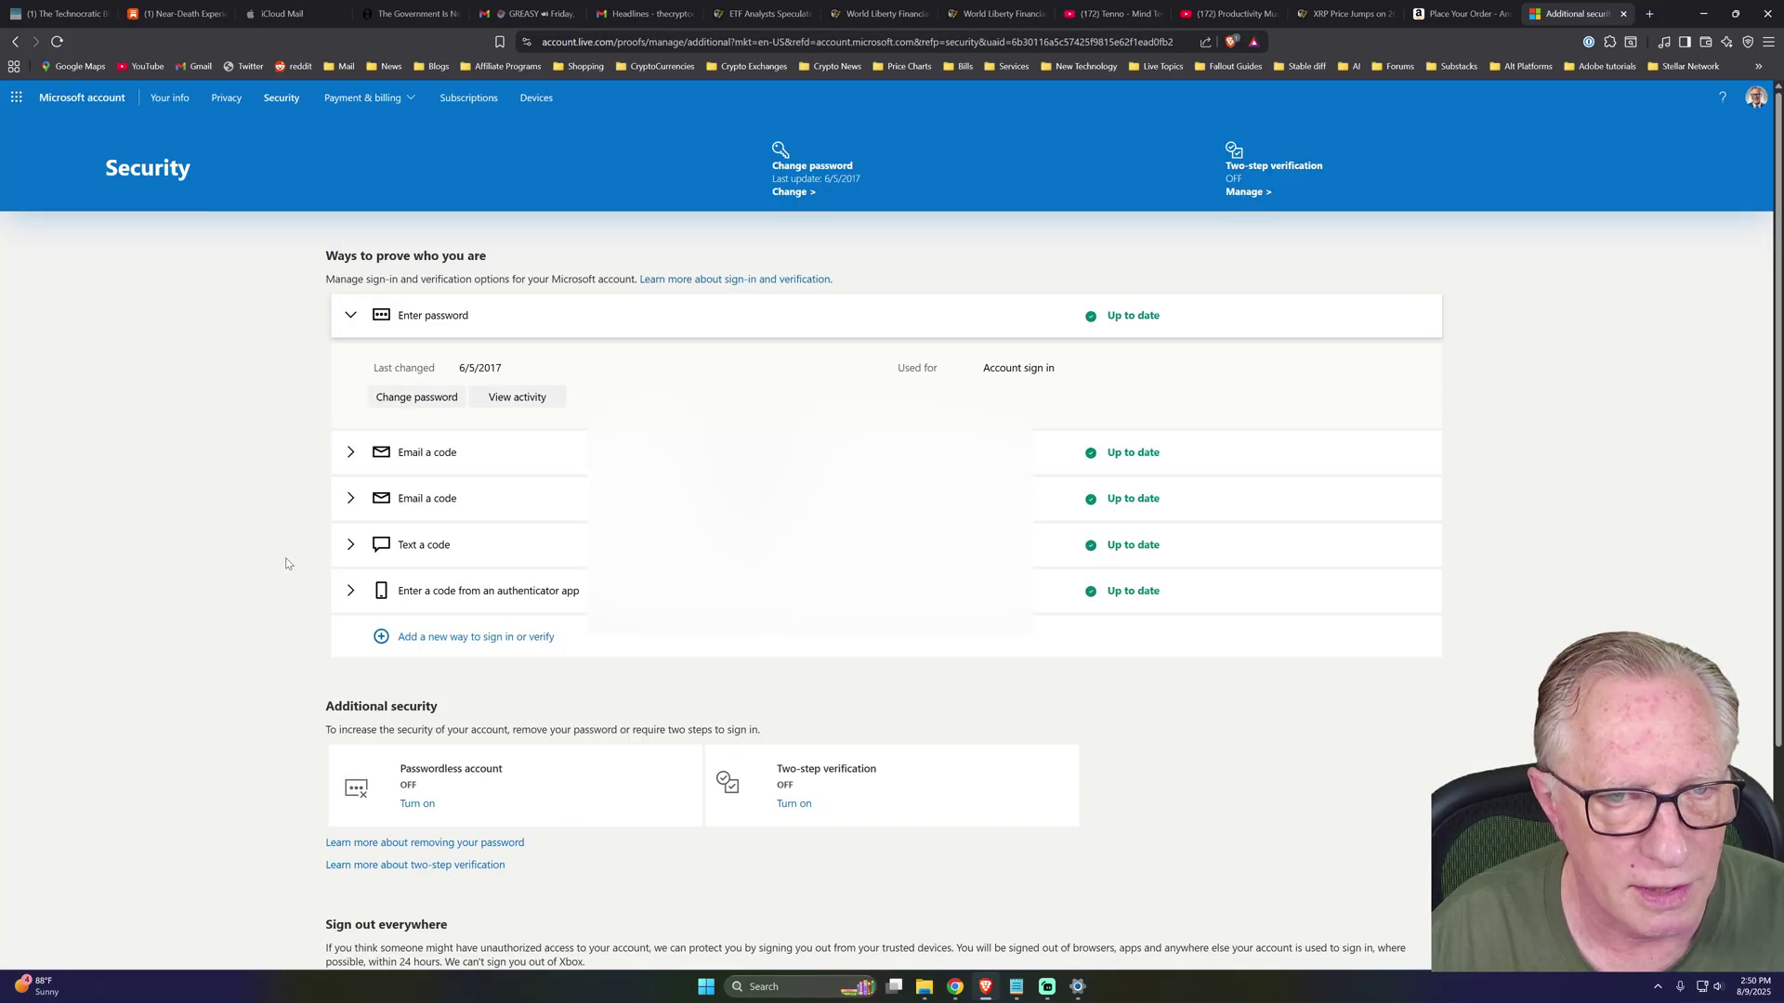
{"action": "left_click", "coordinate": [485, 641]}
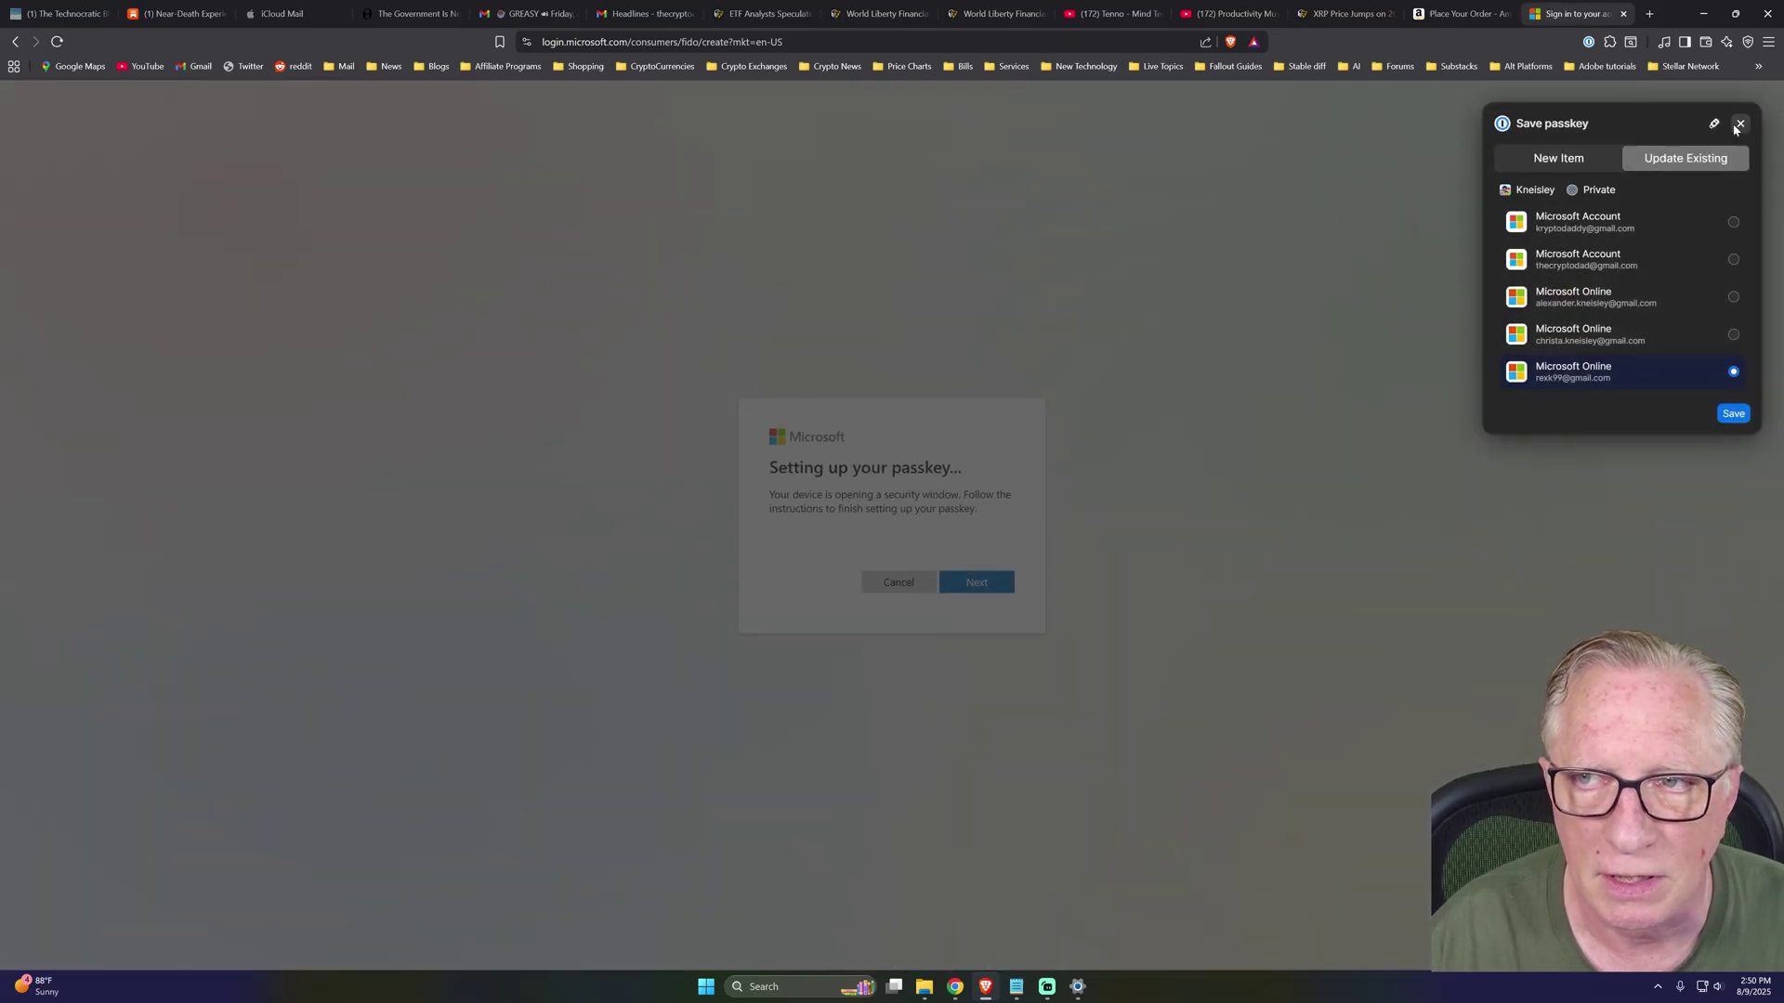
Skip the password manager's offer and create the Microsoft passkey on the security key, unlocked with its PIN.
{"action": "left_click", "coordinate": [1740, 123]}
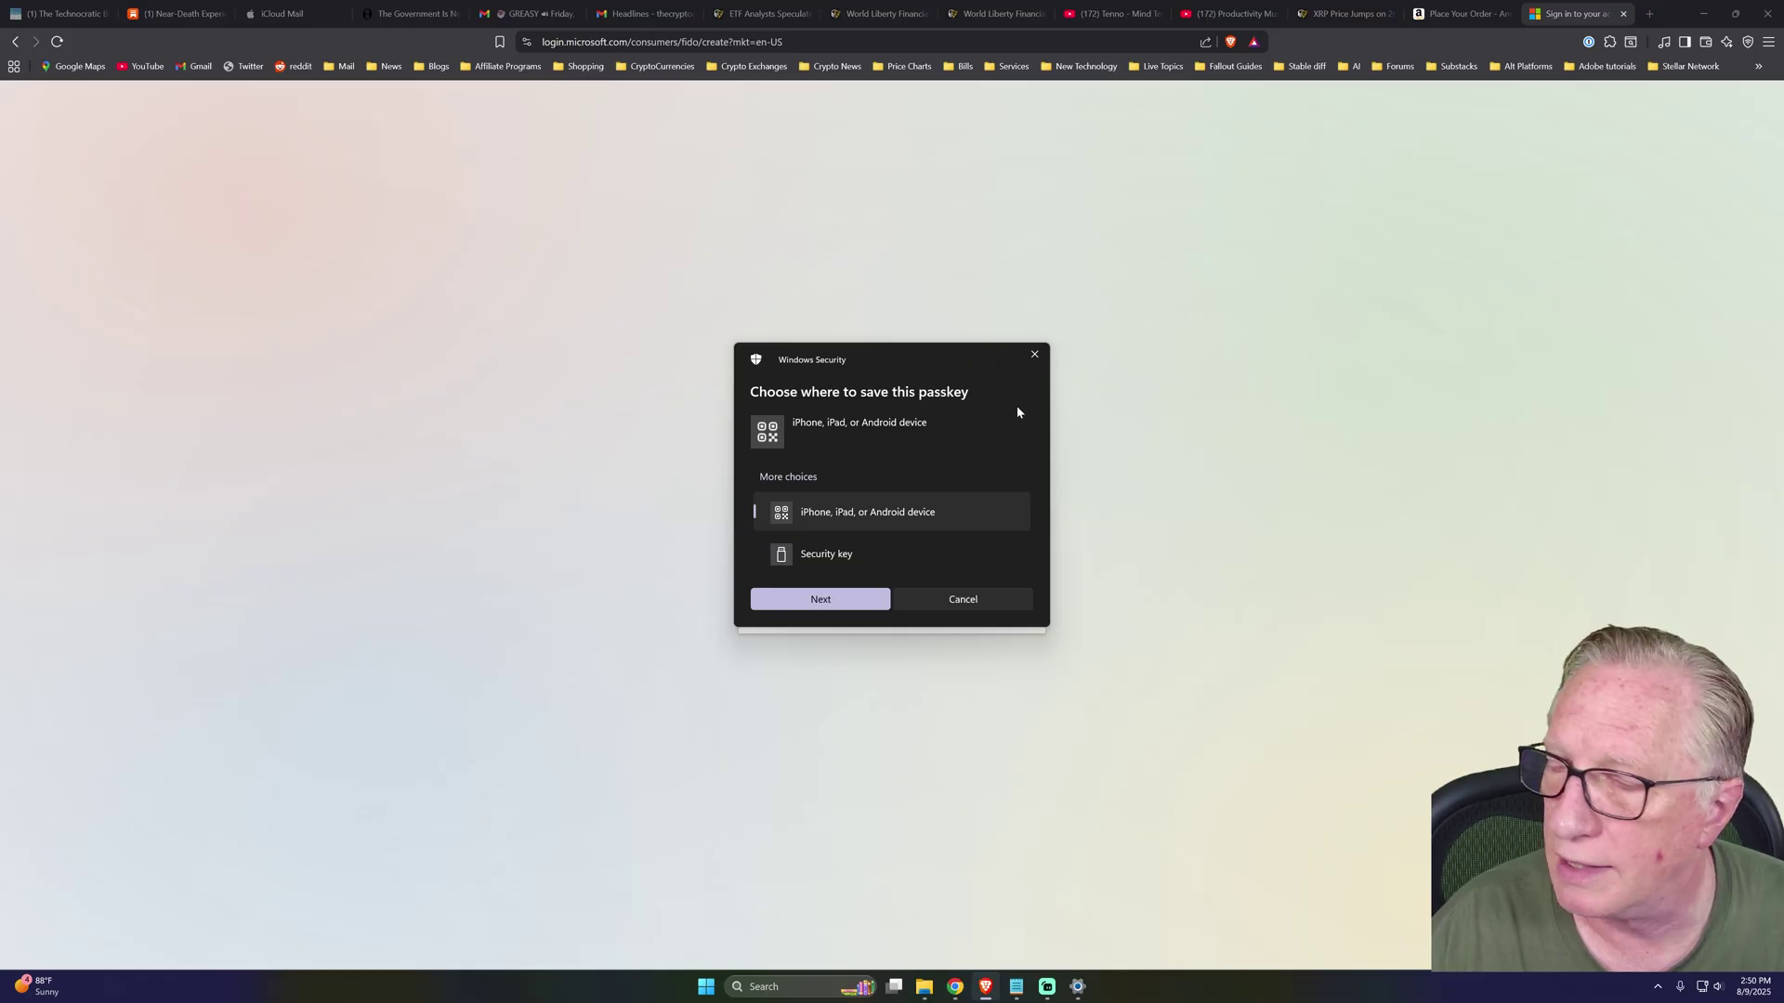
{"action": "left_click", "coordinate": [842, 555]}
{"action": "left_click", "coordinate": [820, 601]}
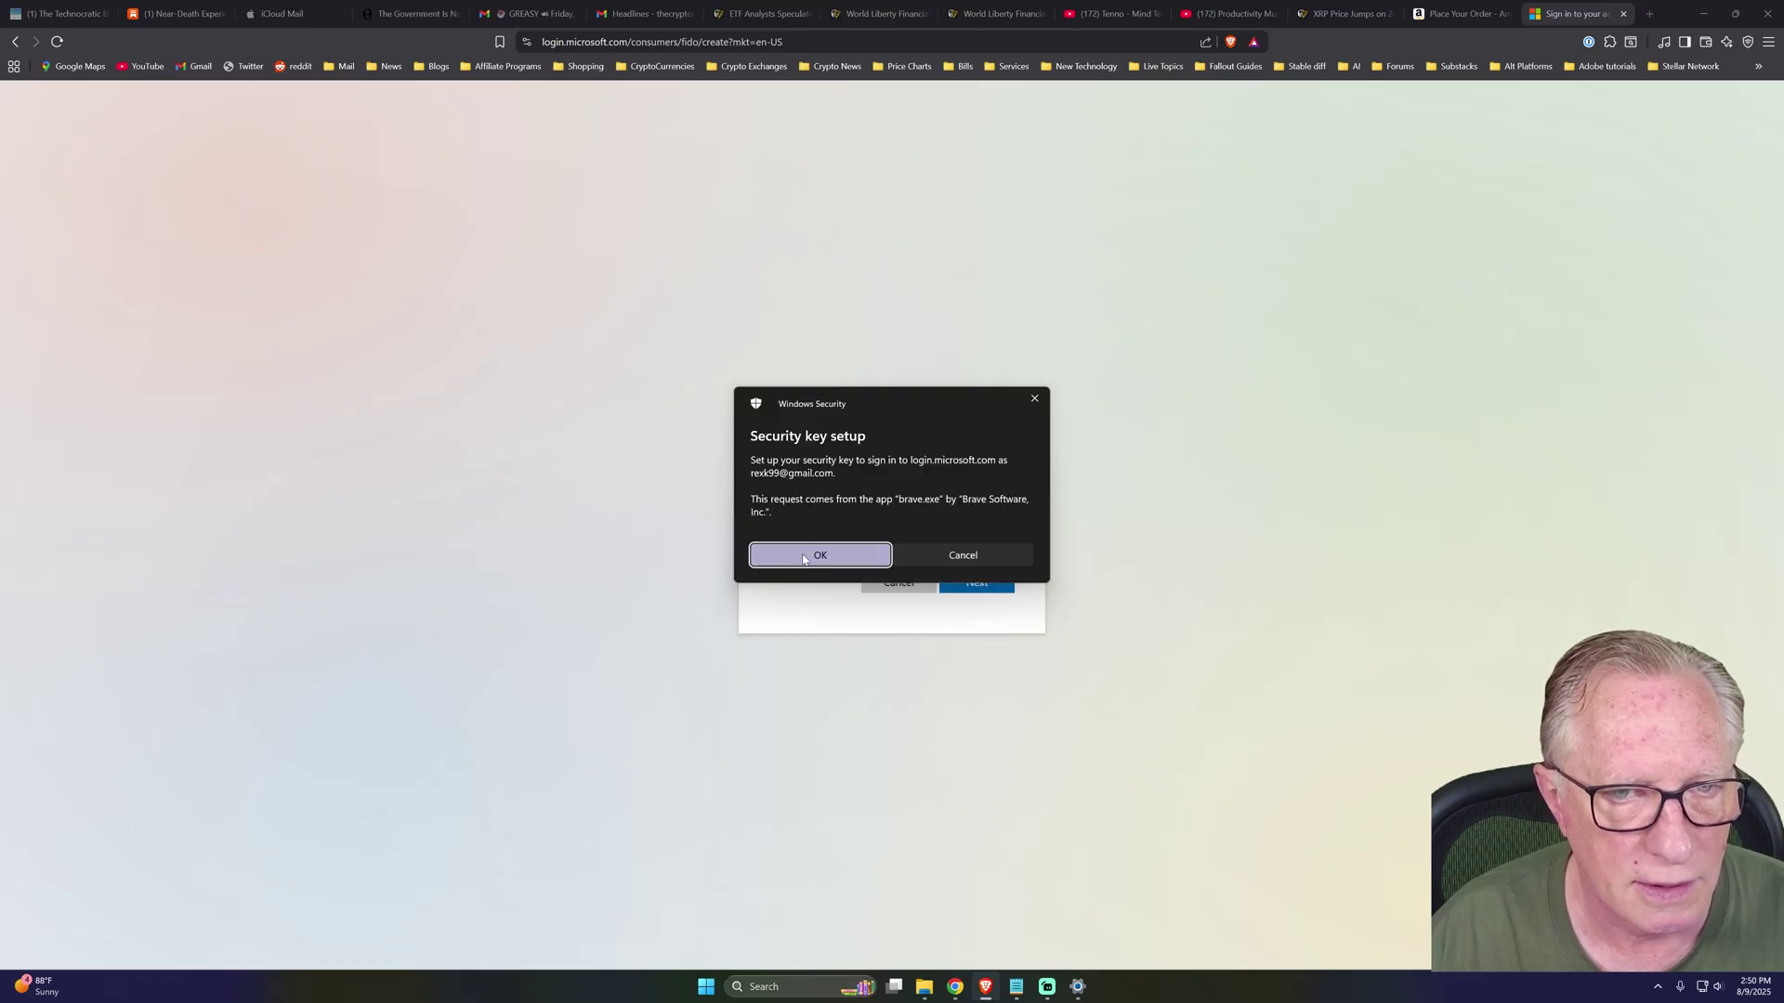
{"action": "left_click", "coordinate": [808, 562]}
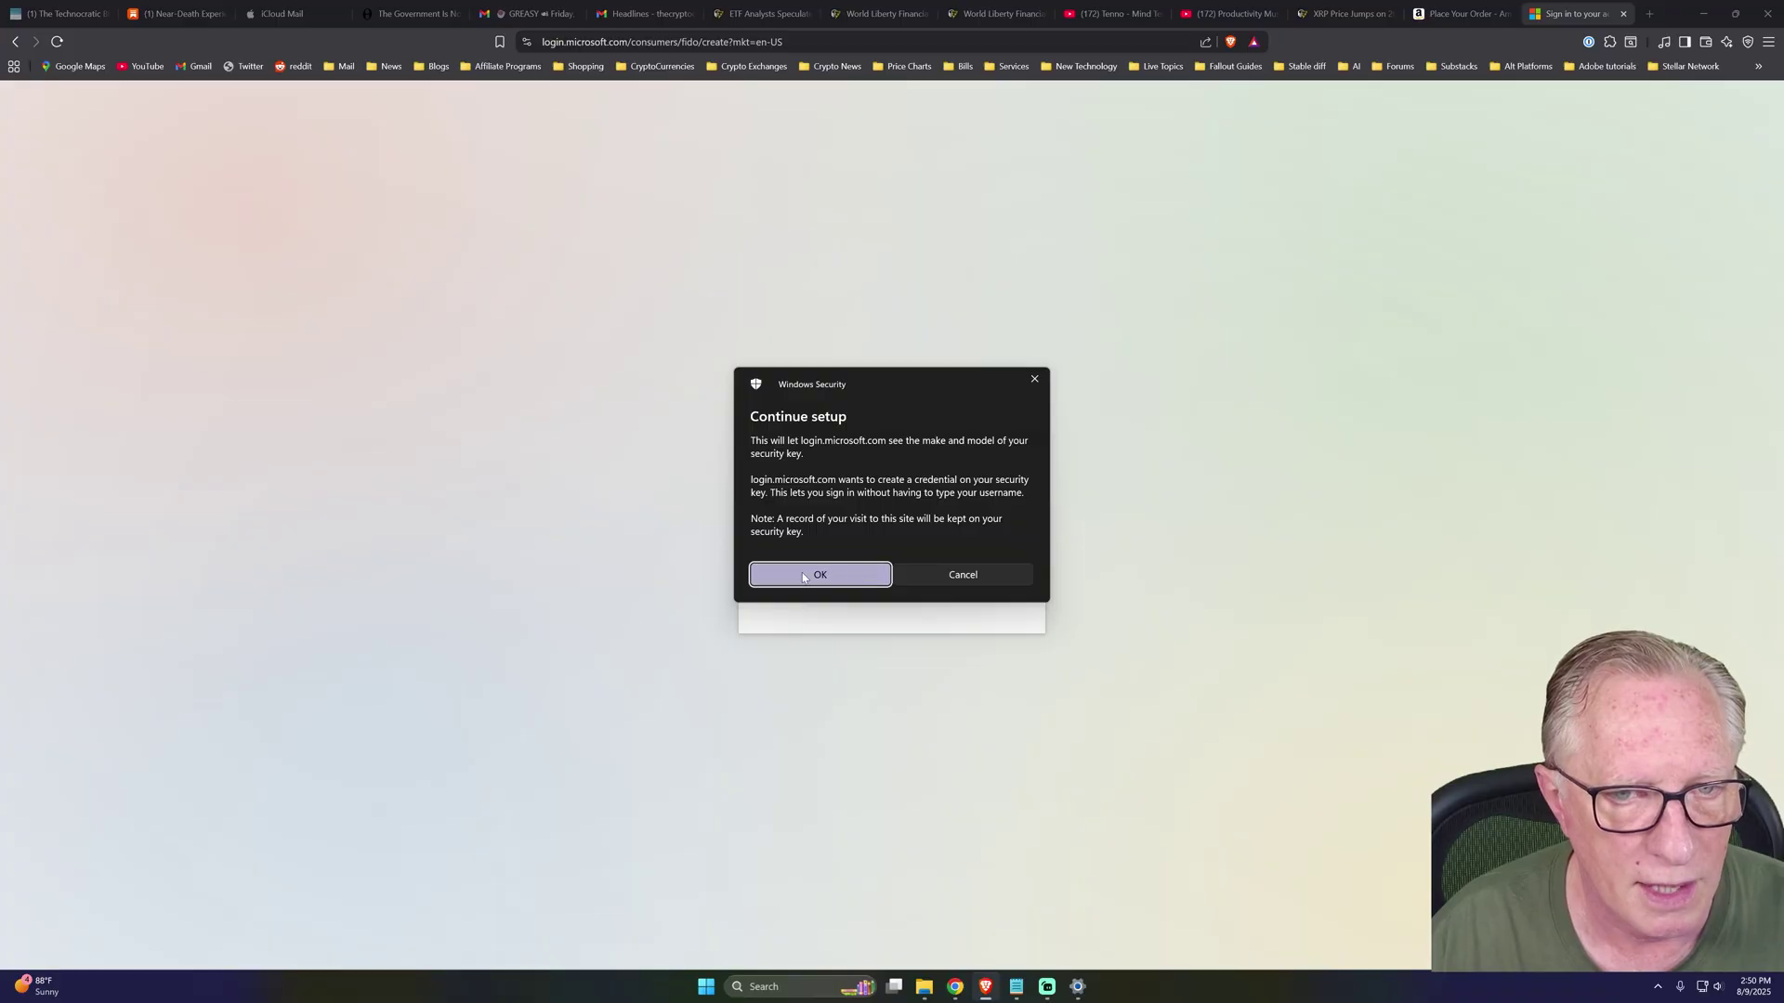
{"action": "left_click", "coordinate": [810, 575]}
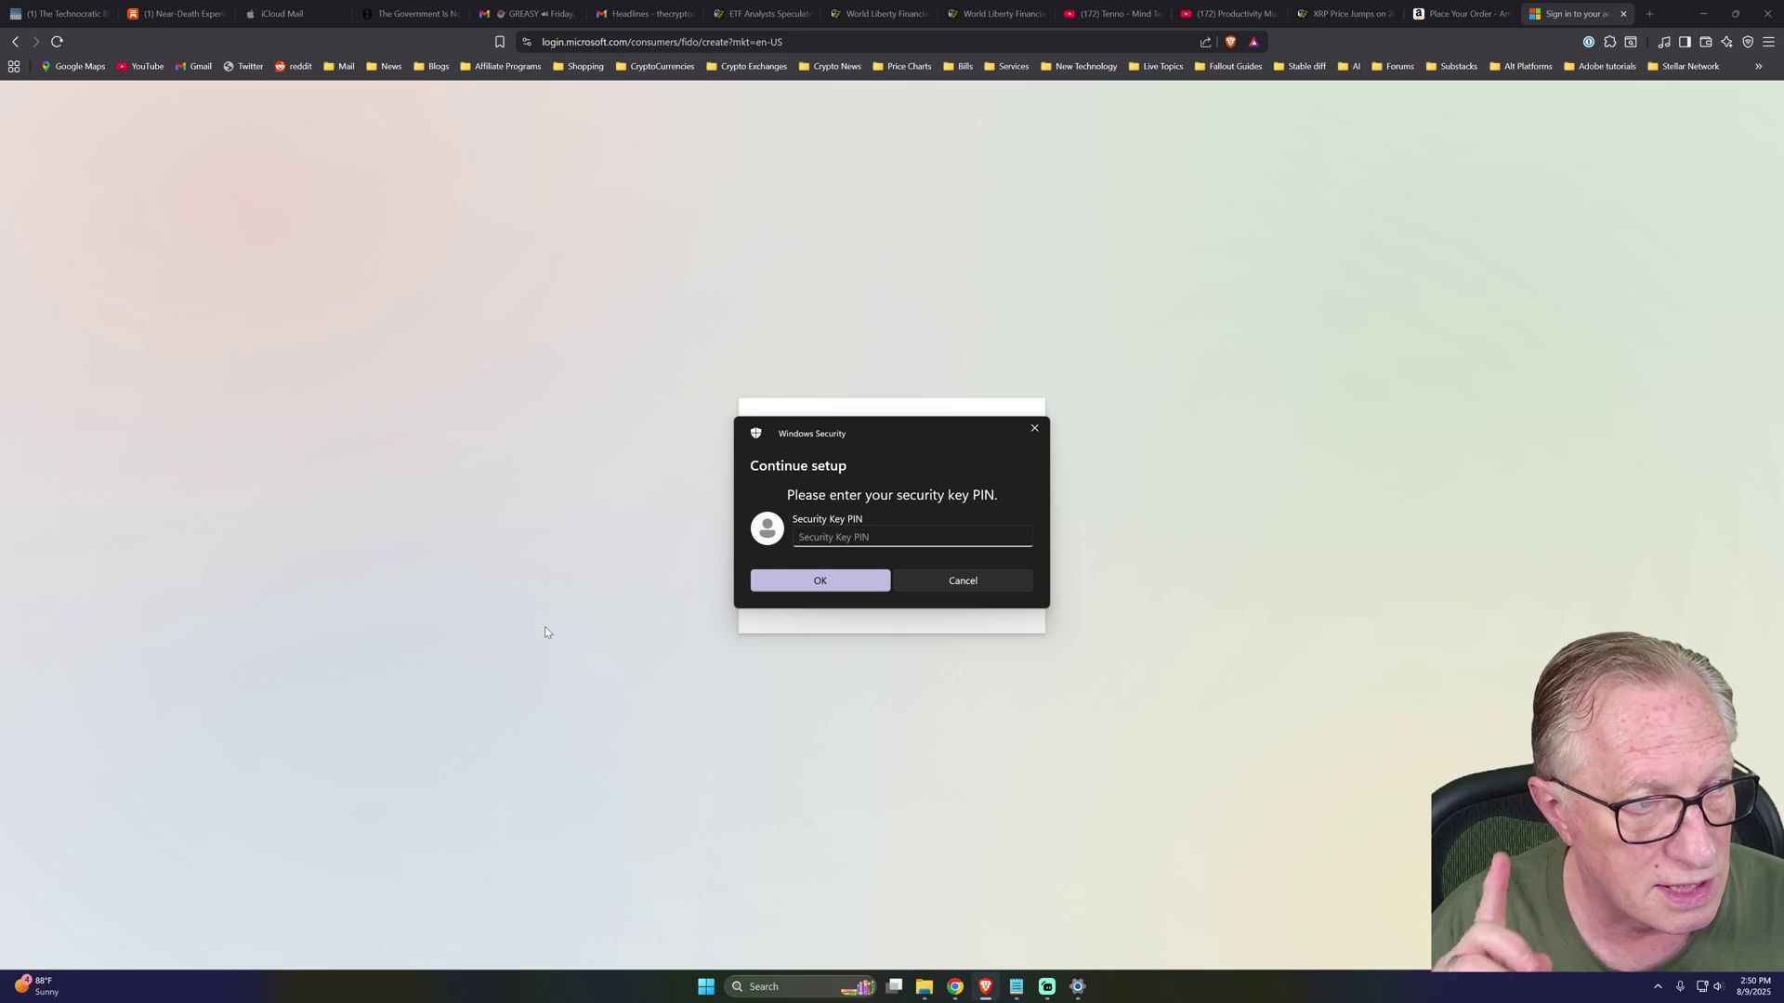
{"action": "type", "text": "•••••••"}
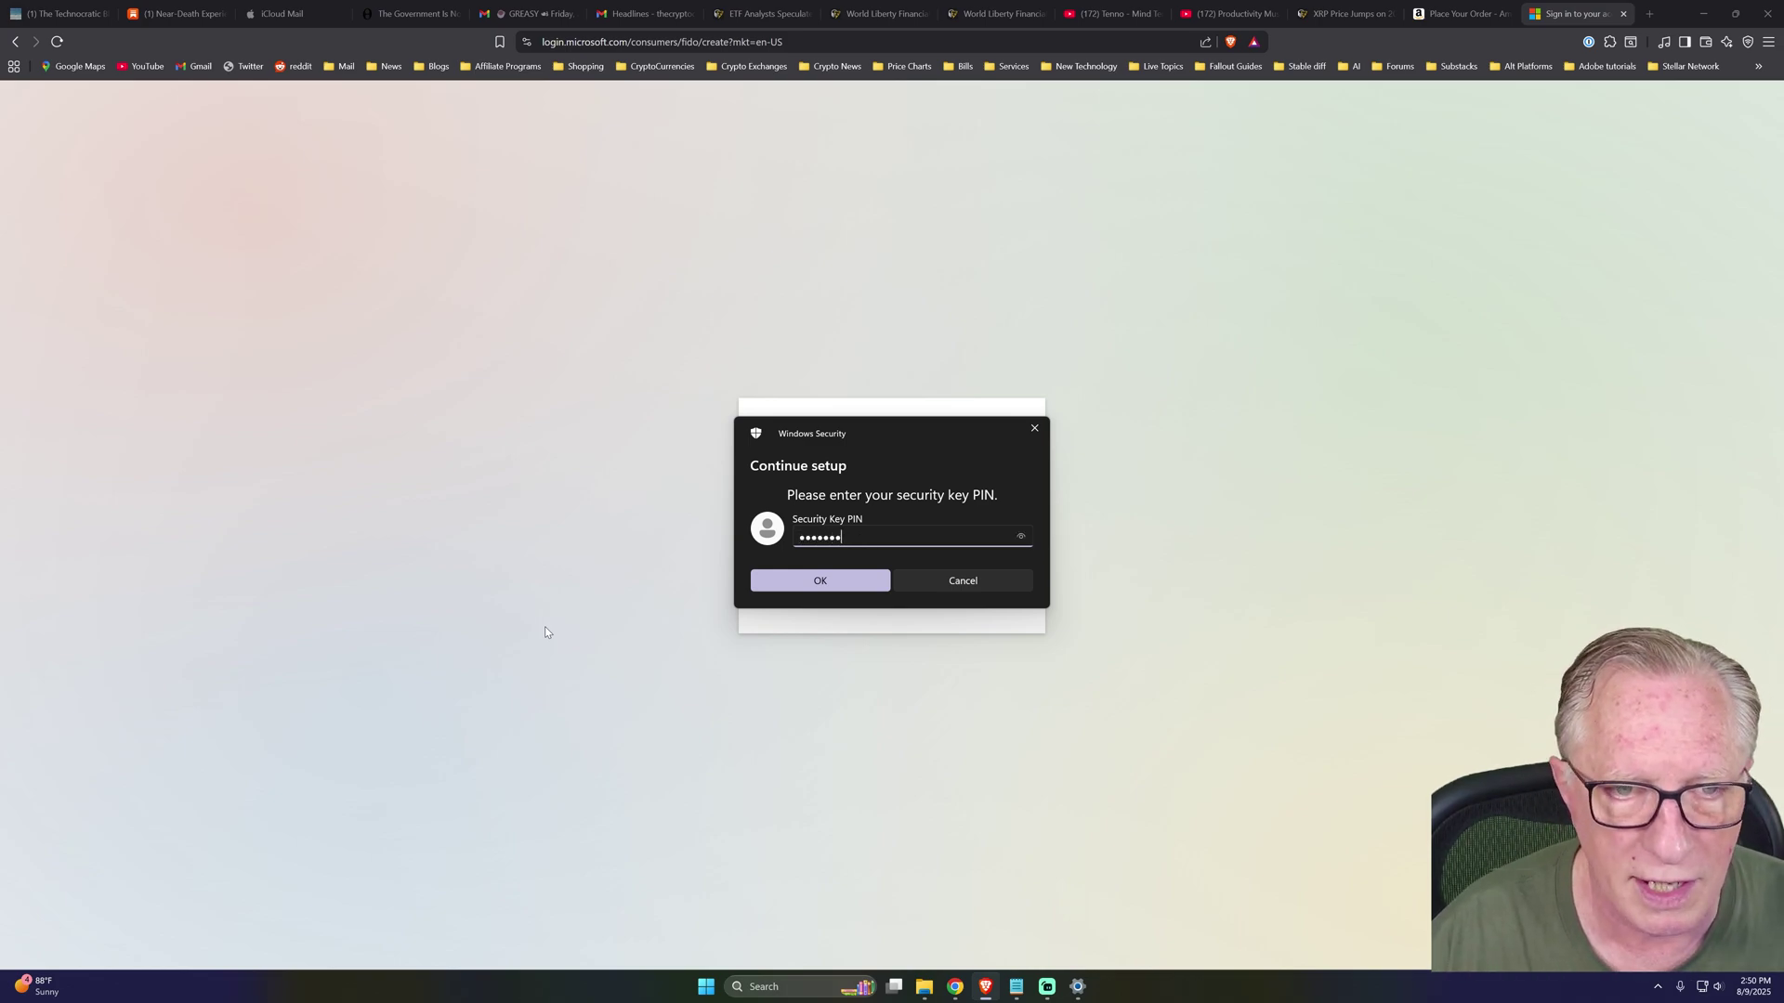
{"action": "key", "text": "Return"}
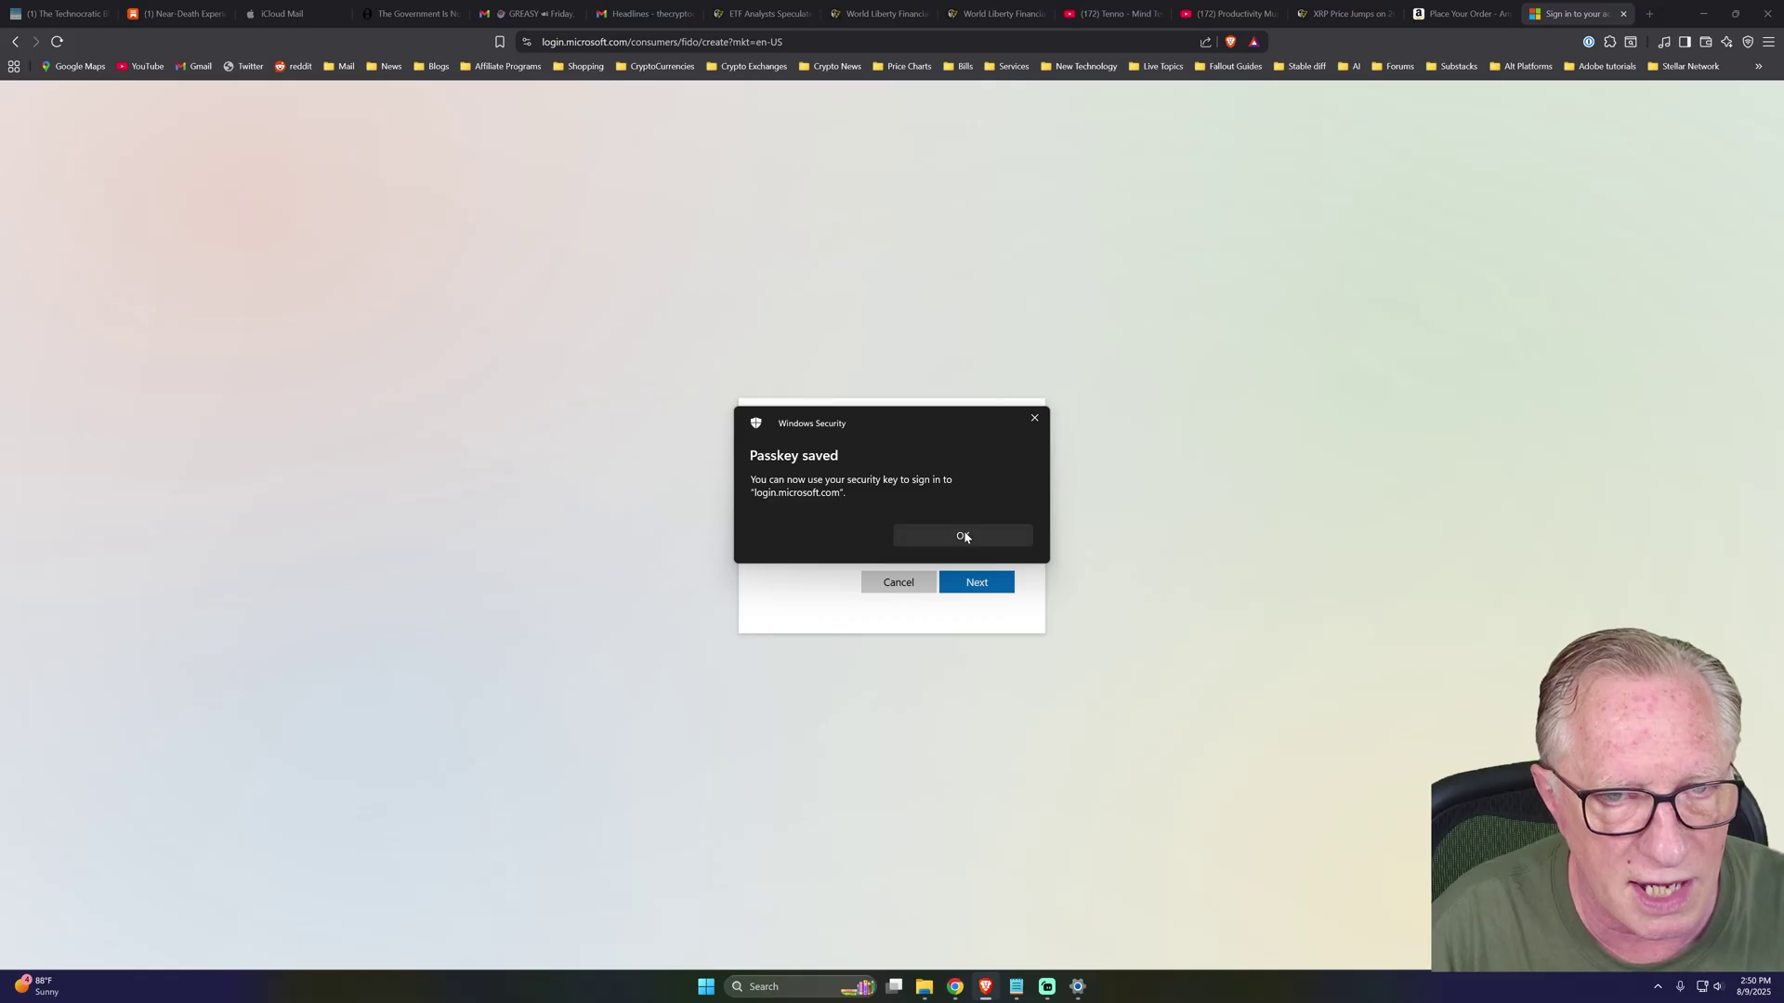
{"action": "left_click", "coordinate": [963, 537]}
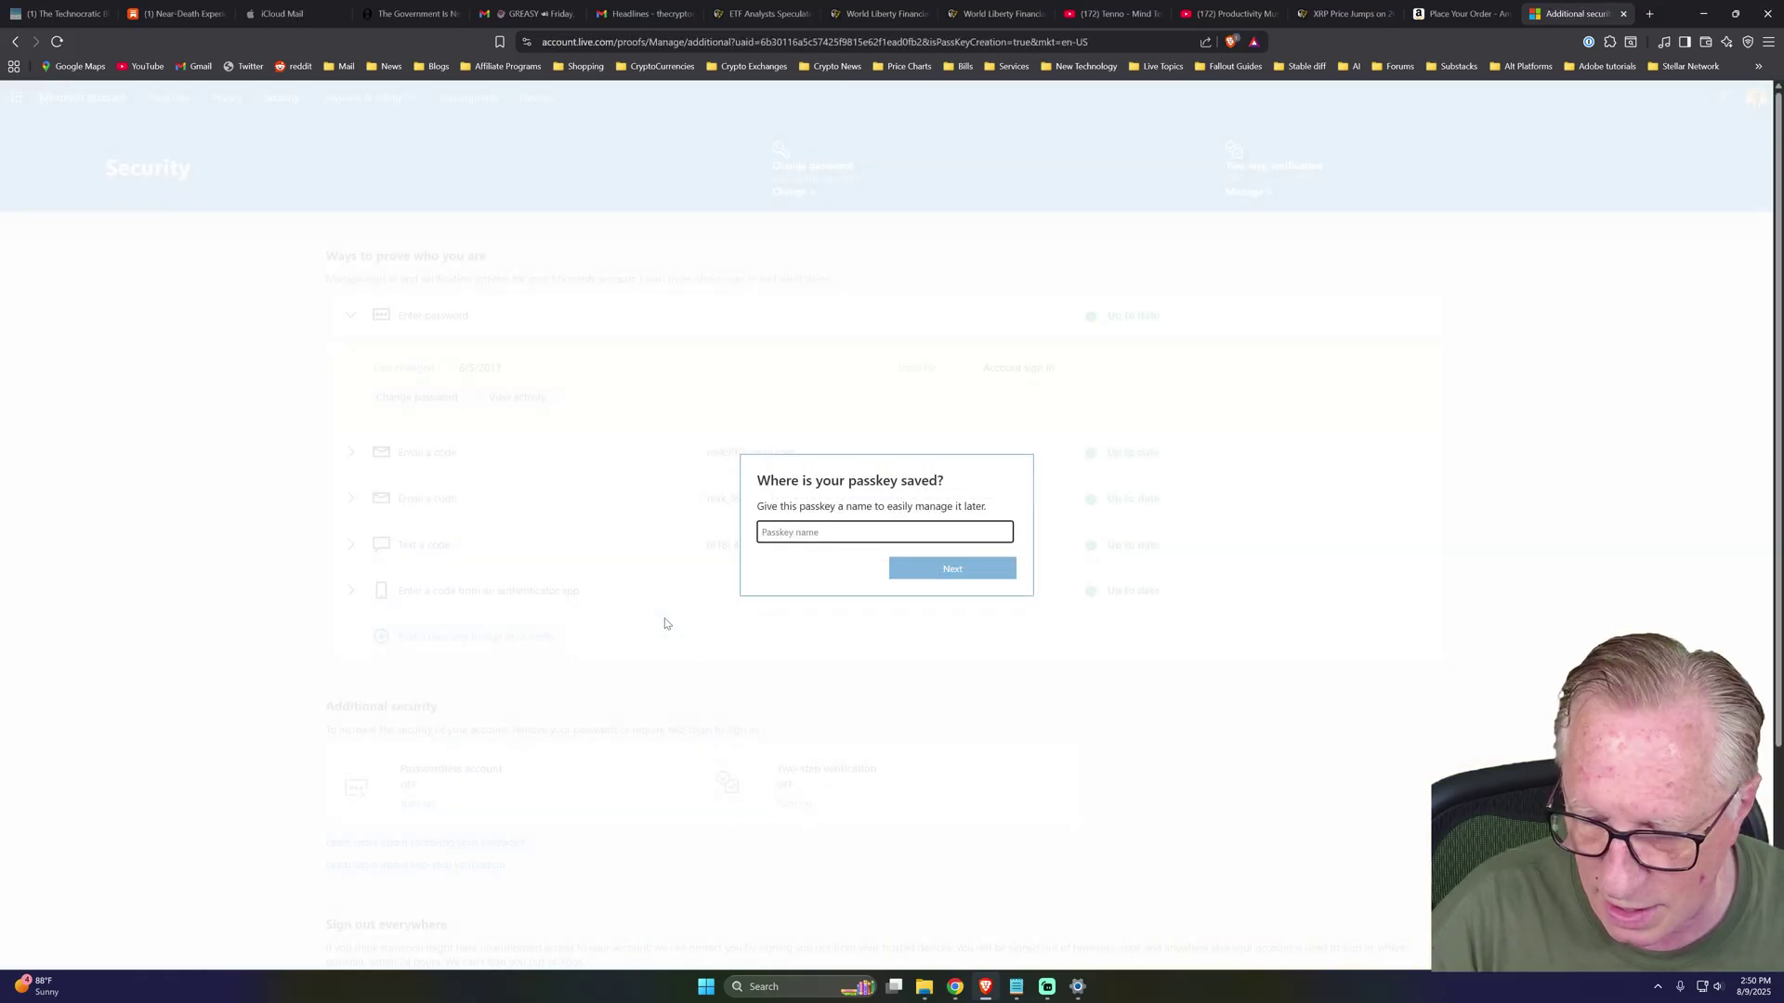
Name the new passkey 'SecuX PUFido' and confirm it was added.
{"action": "type", "text": "P"}
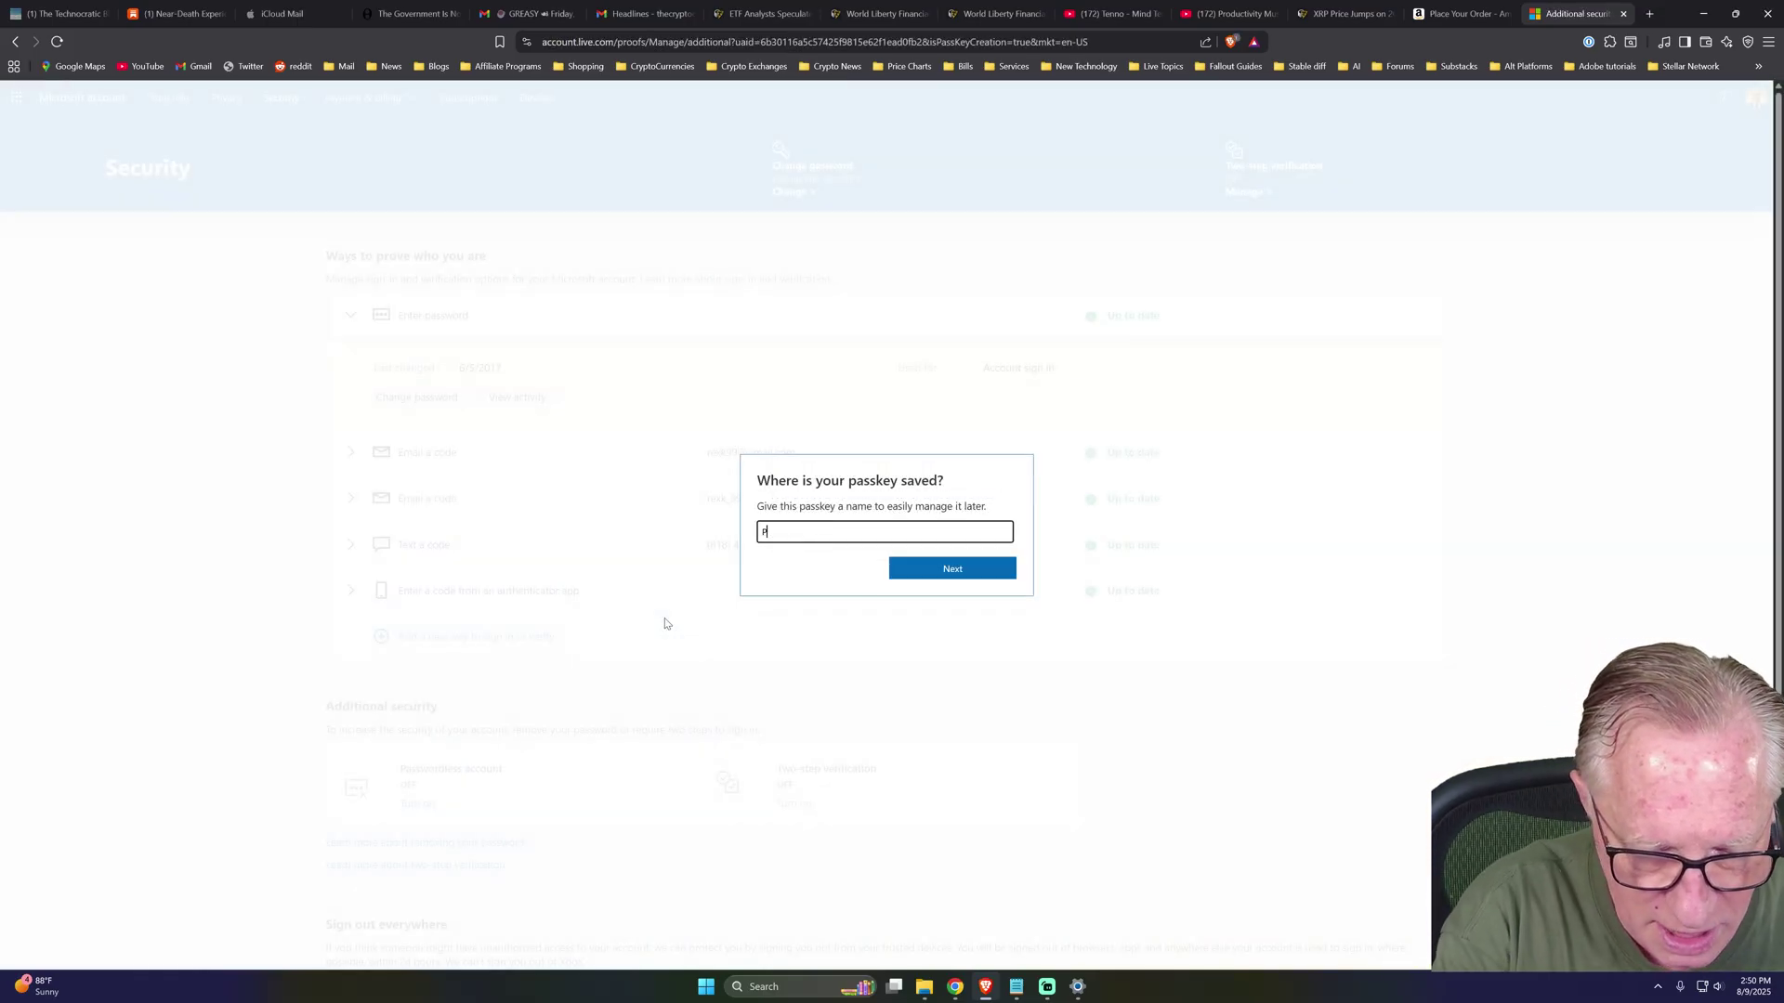
{"action": "type", "text": "UFido"}
{"action": "key", "text": "Home"}
{"action": "type", "text": "SecuX"}
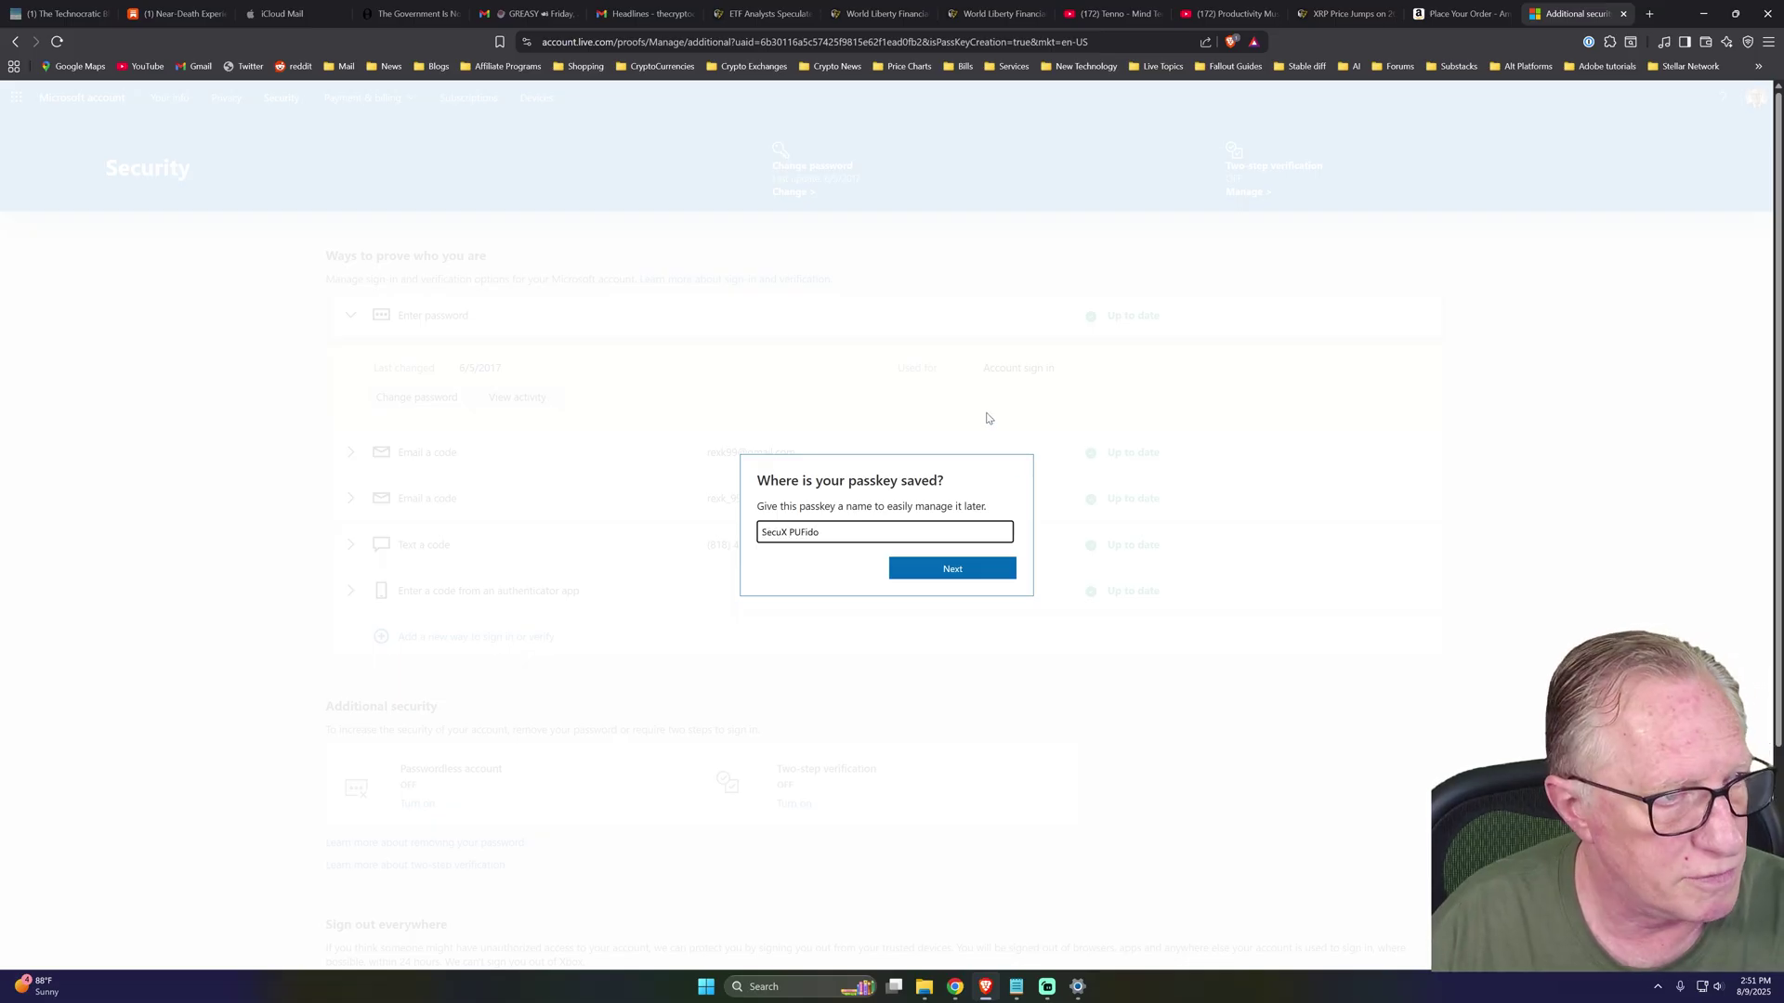
{"action": "left_click", "coordinate": [948, 567]}
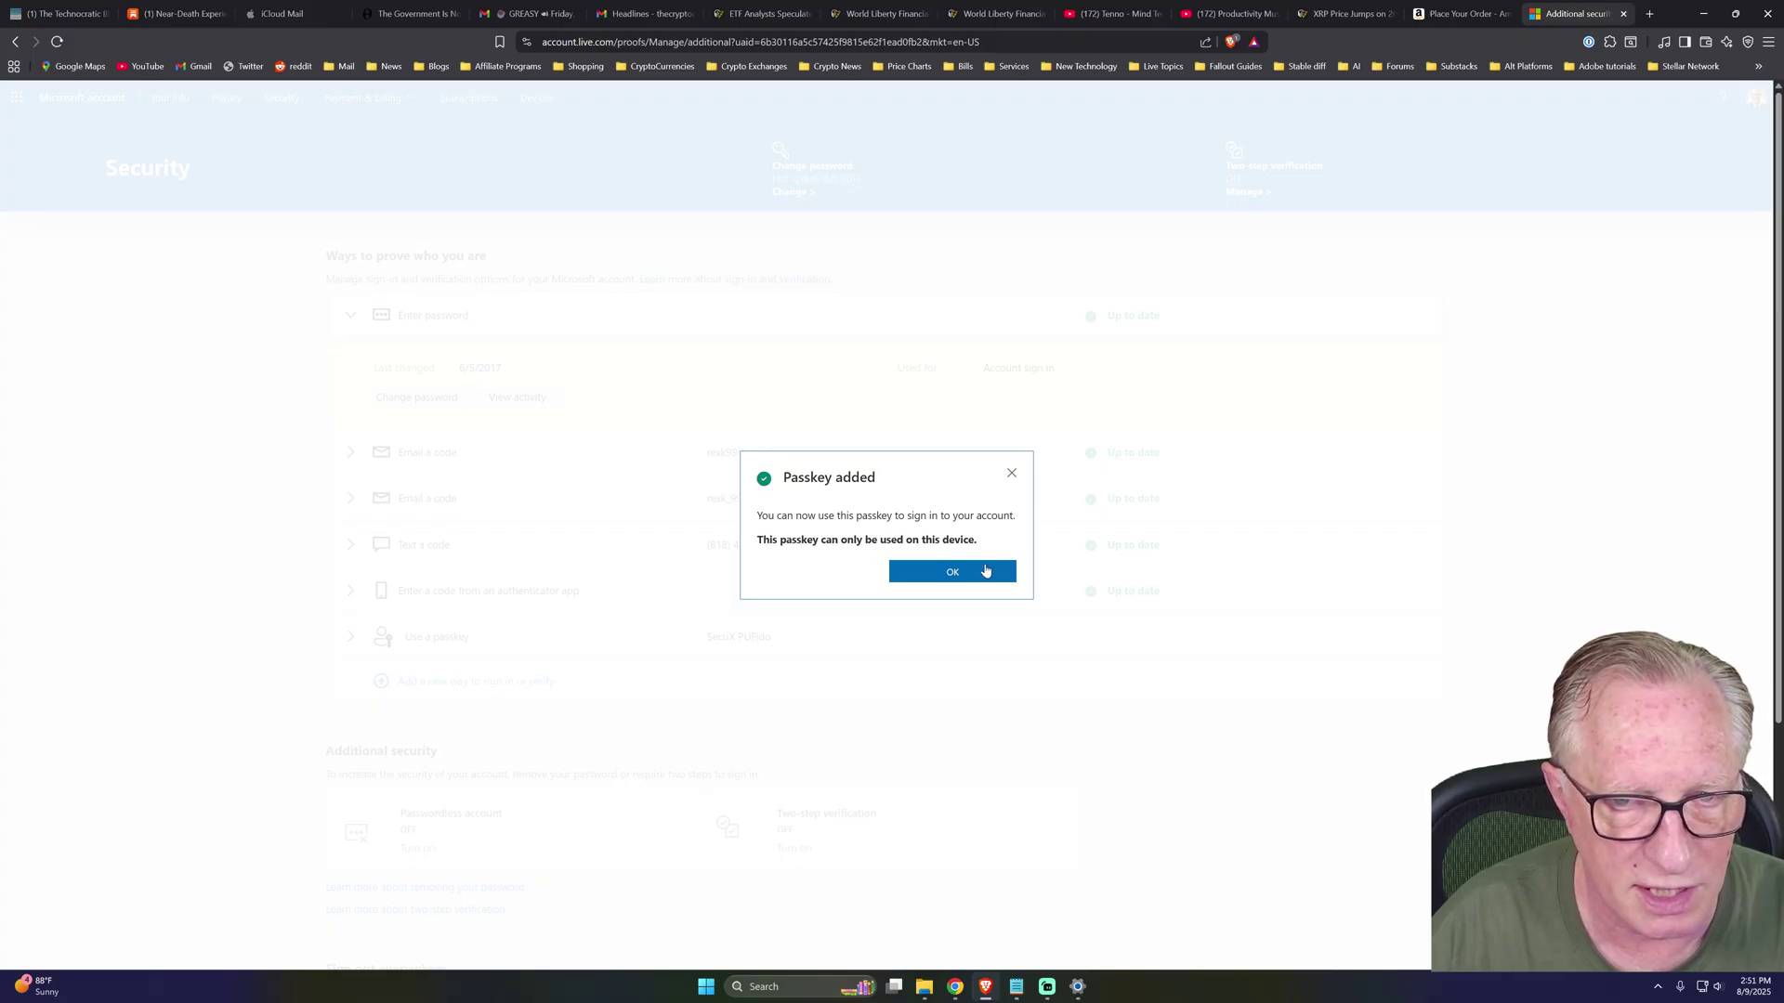
{"action": "left_click", "coordinate": [954, 572]}
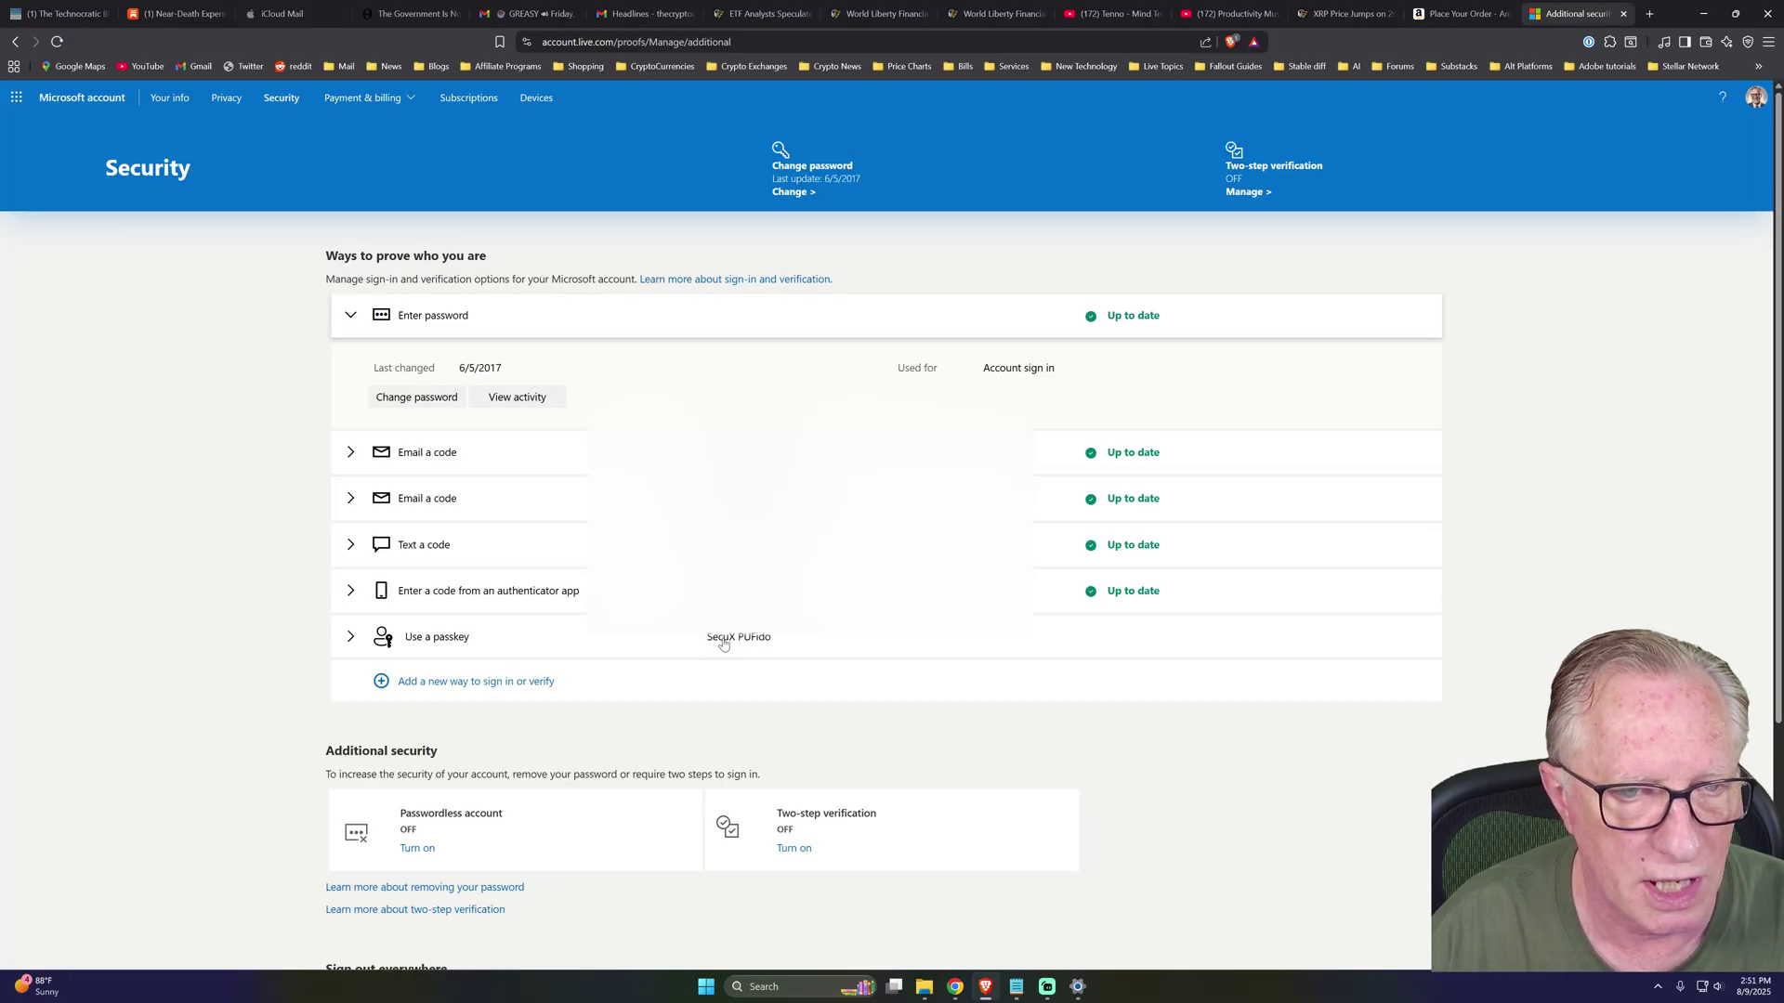
Sign out, sign back in with the same account, and decline Stay signed in.
{"action": "left_click", "coordinate": [1755, 98]}
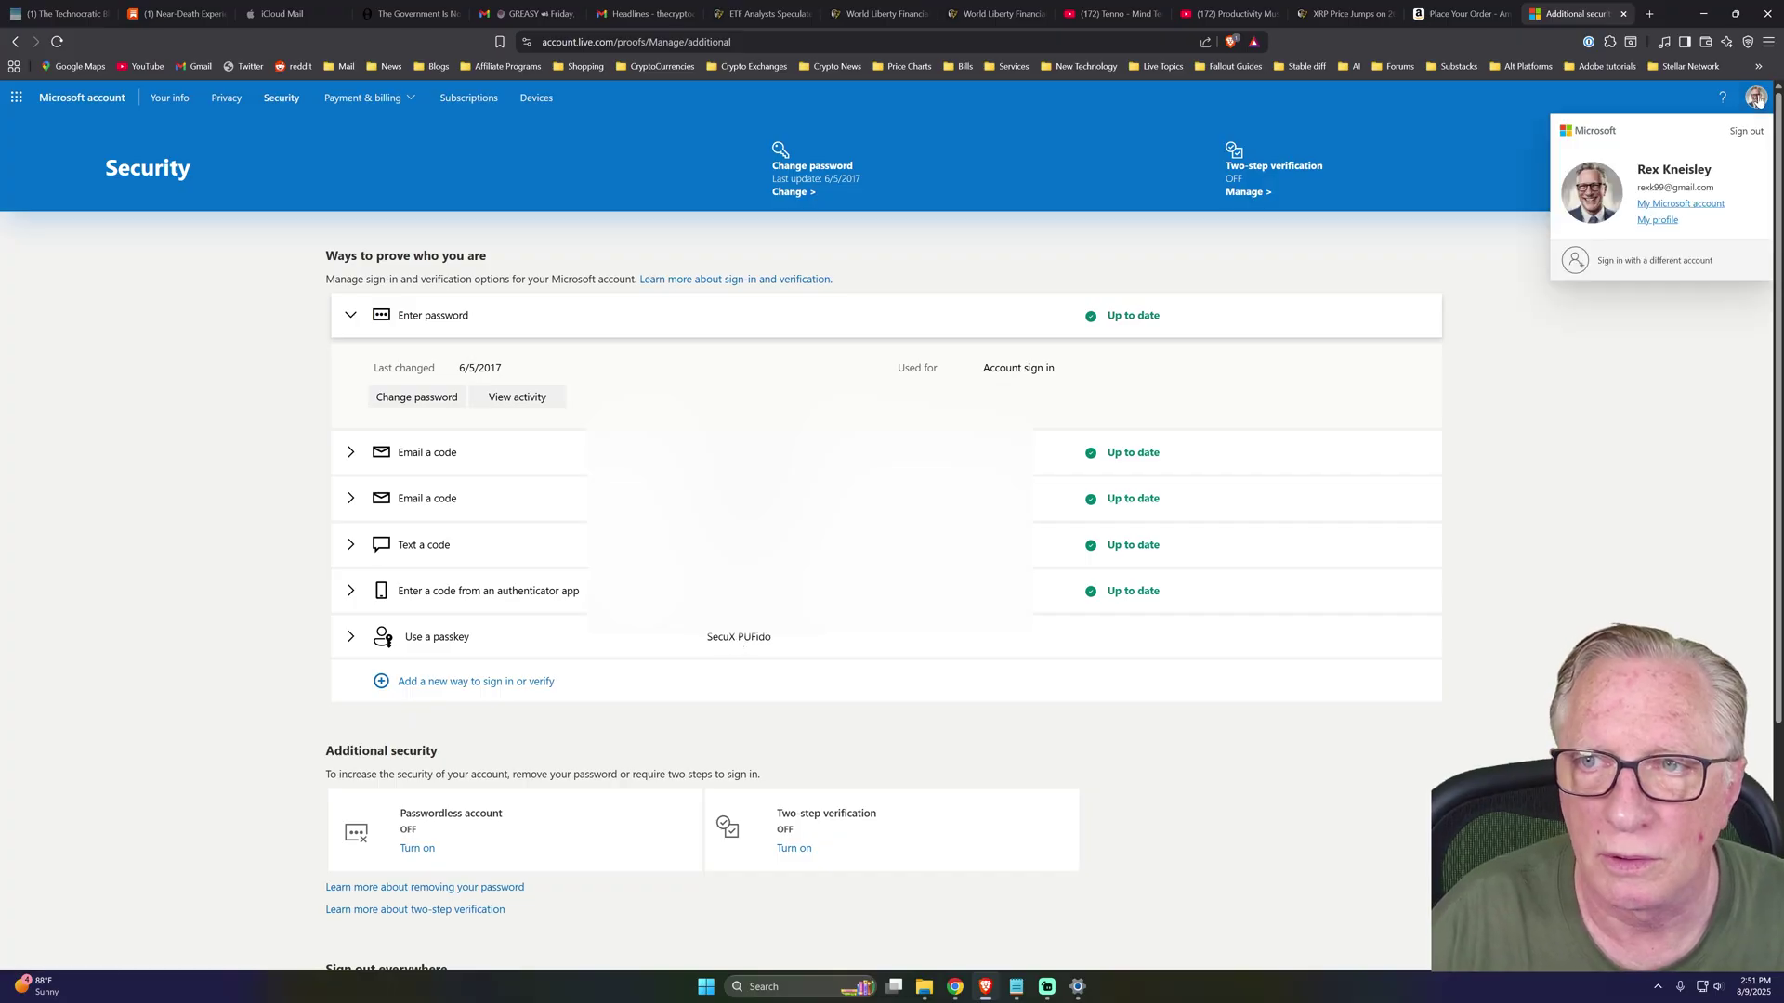
{"action": "left_click", "coordinate": [1741, 136]}
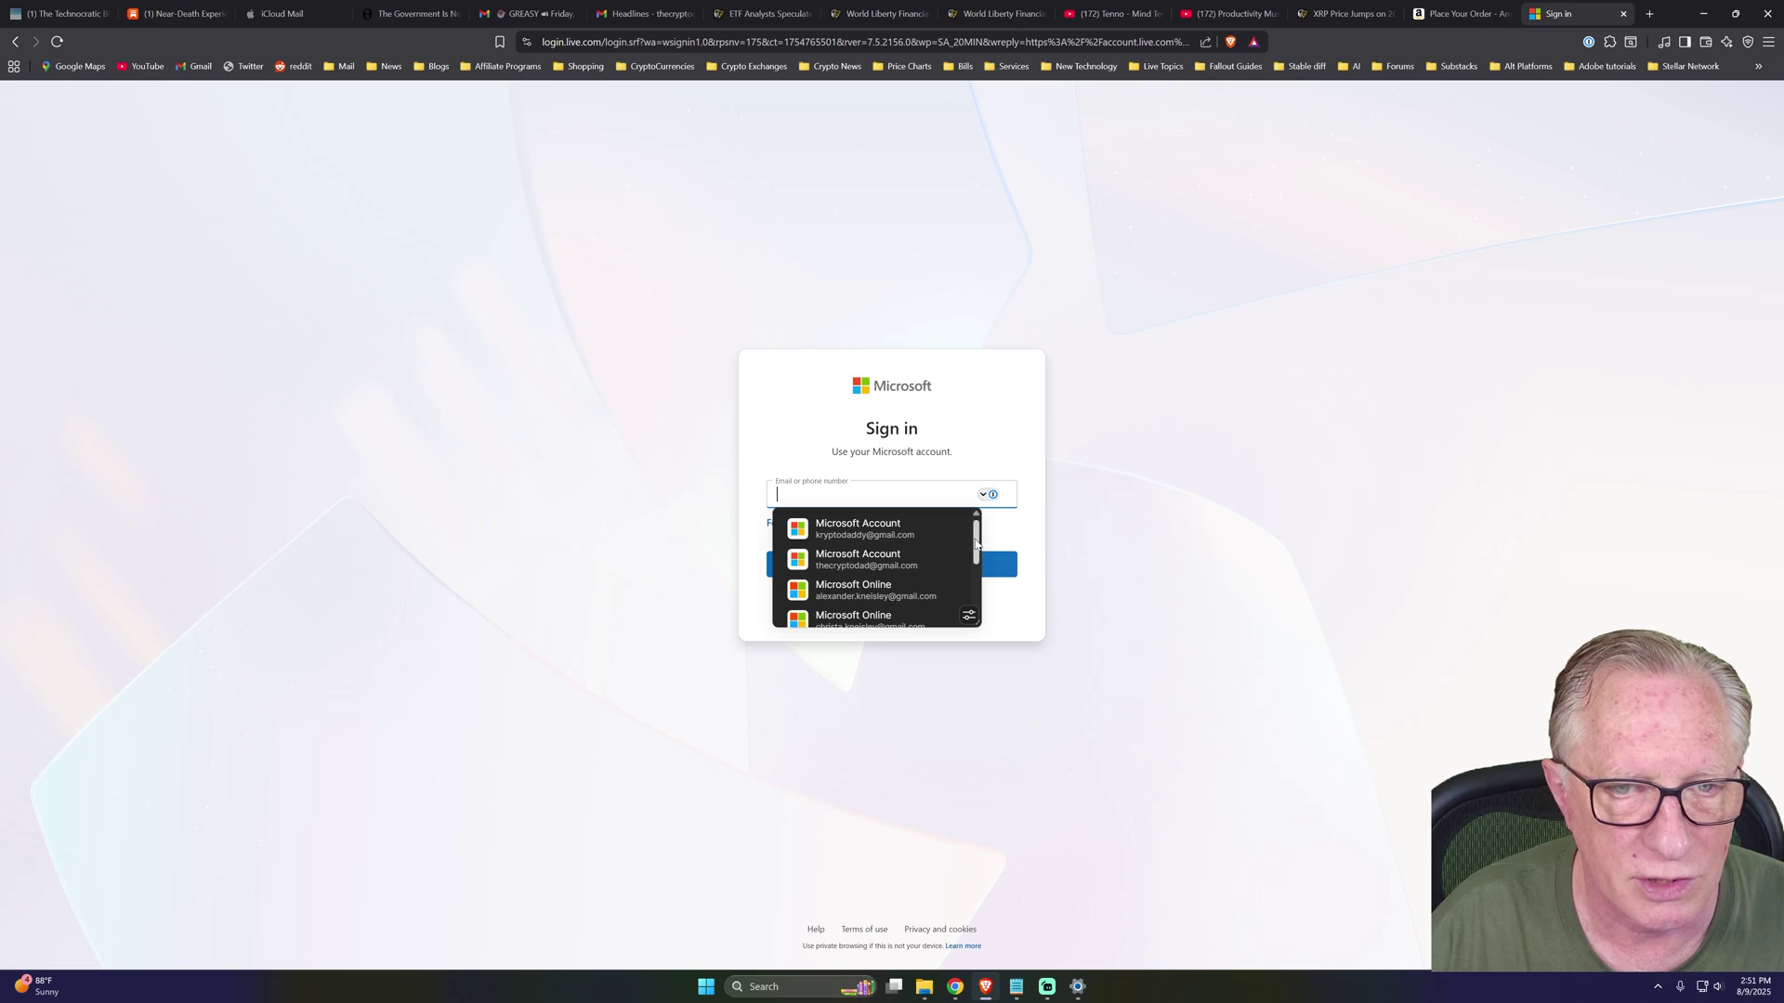
{"action": "left_click", "coordinate": [907, 595]}
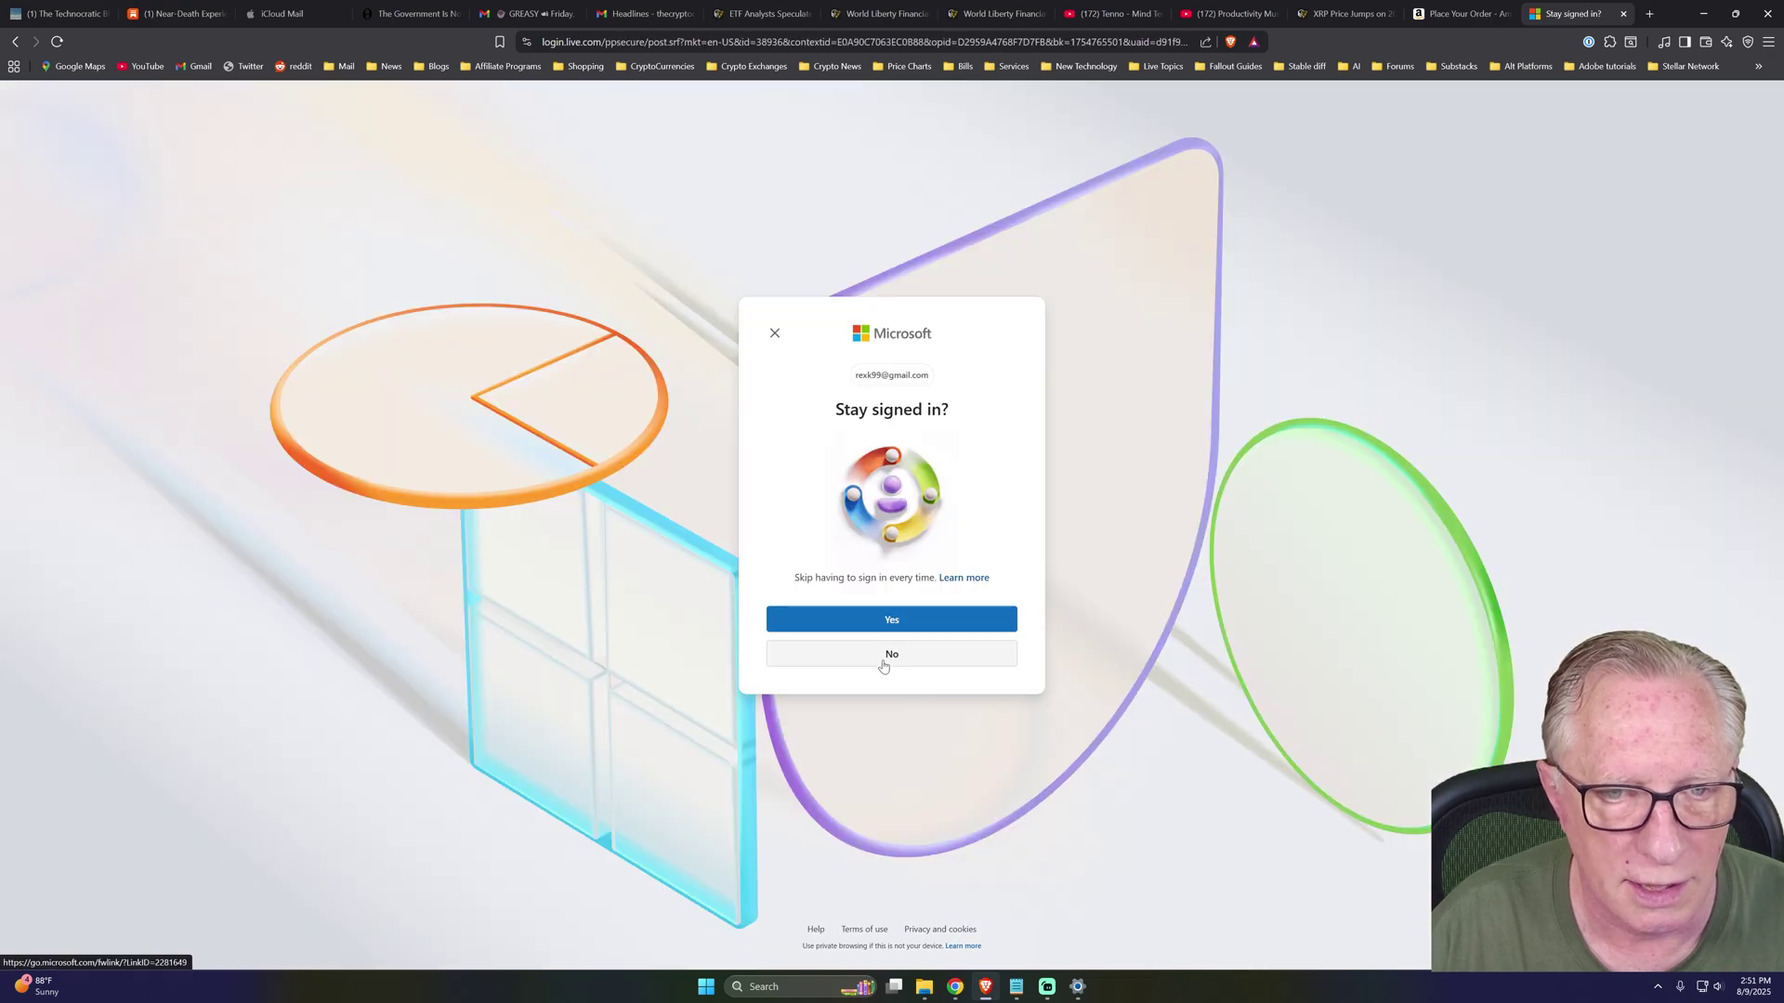
{"action": "left_click", "coordinate": [884, 661]}
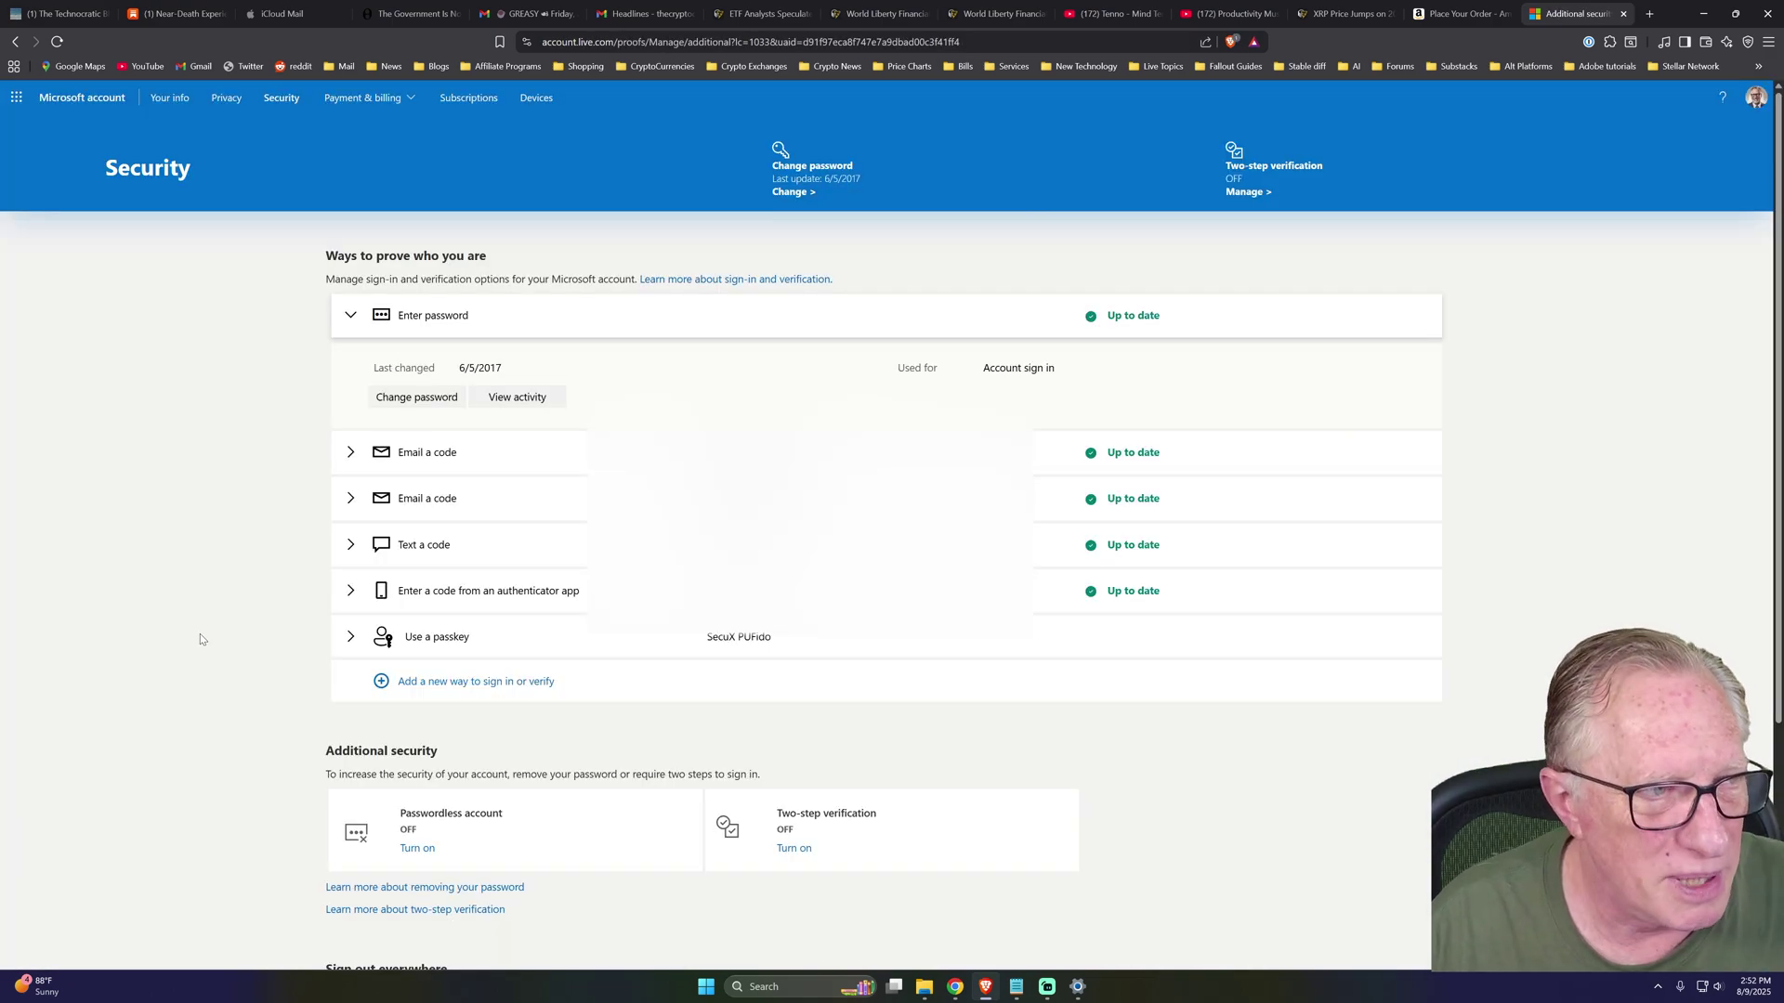